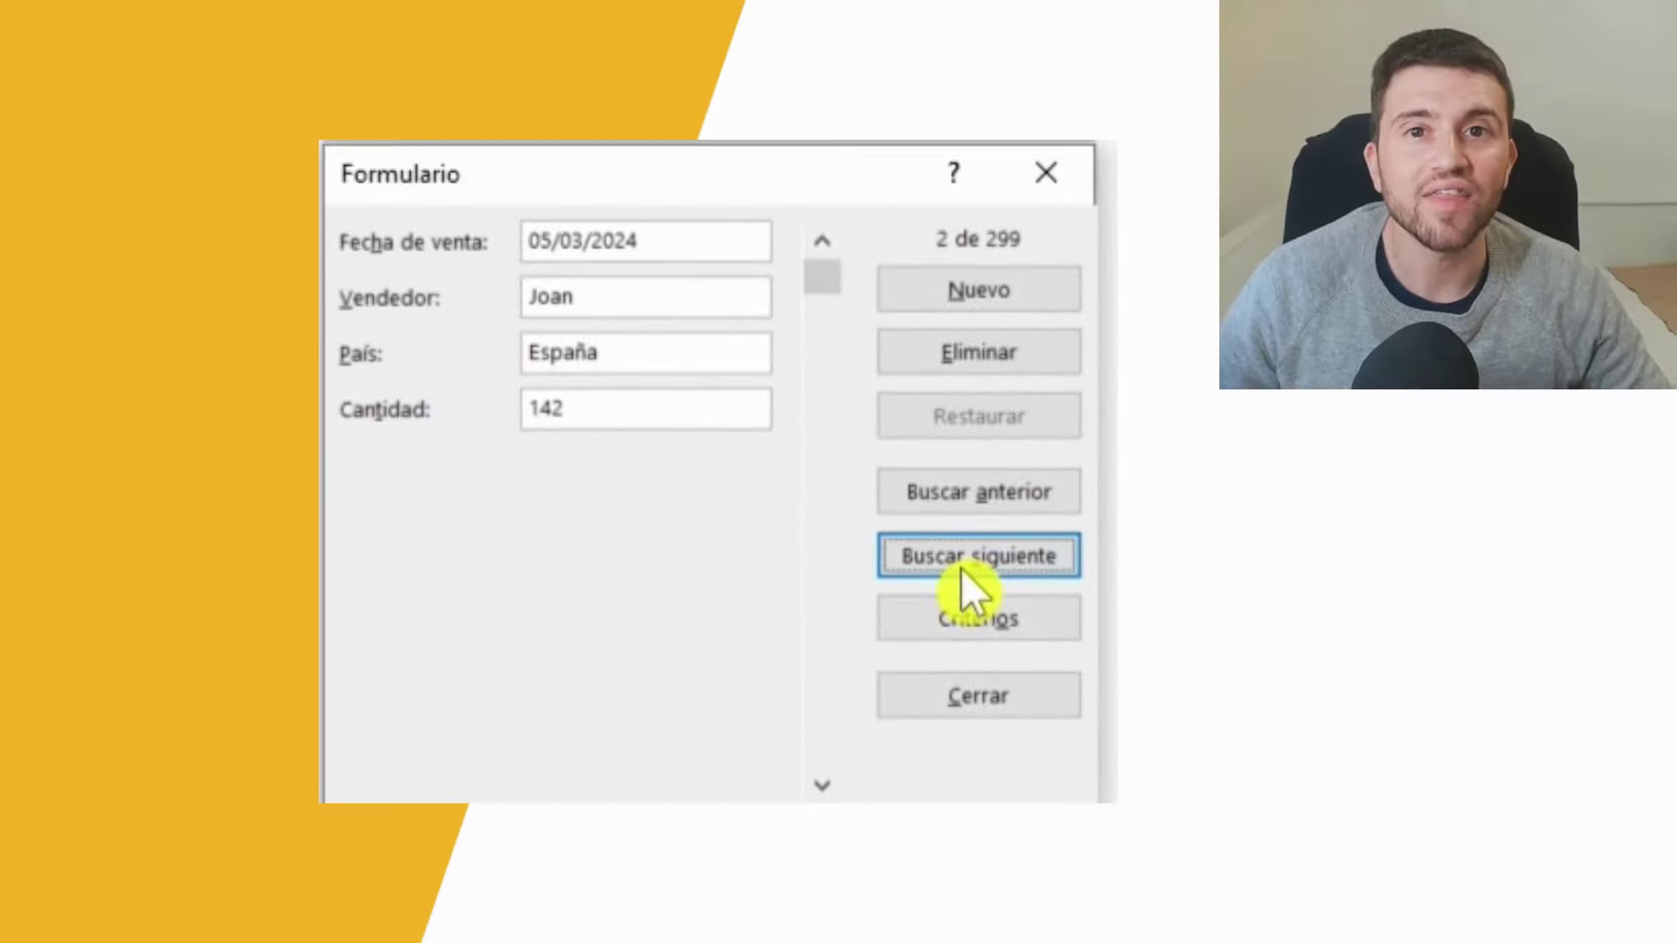
Step forward through the existing records in the sales form.
click(962, 569)
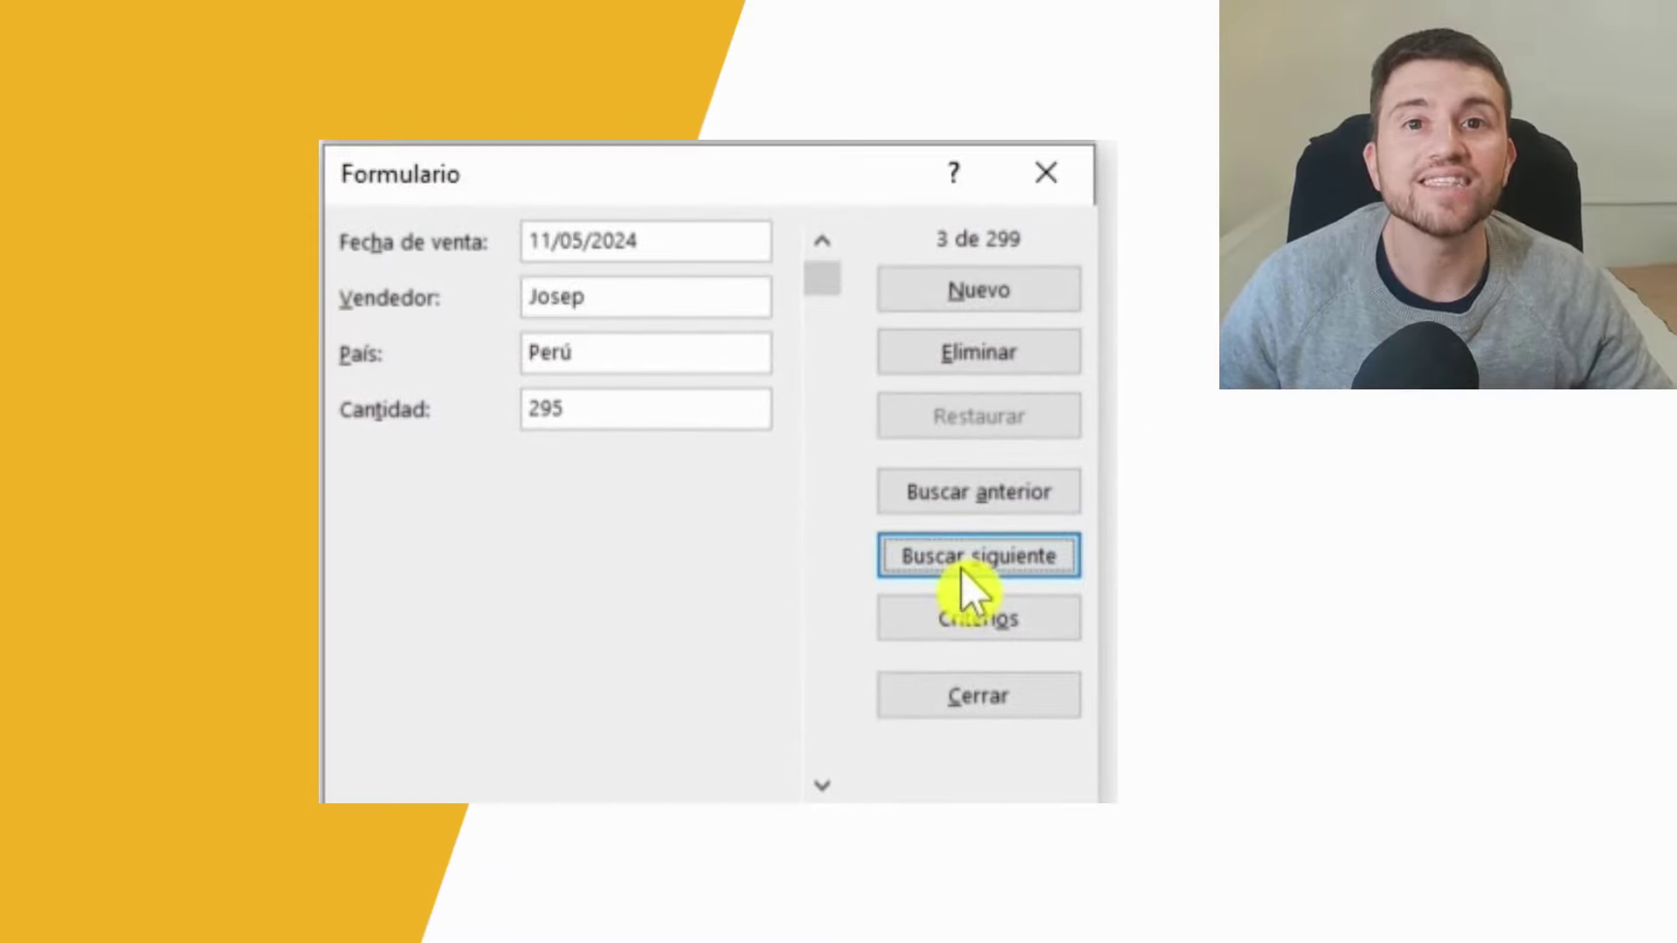
click(962, 569)
click(961, 568)
click(962, 568)
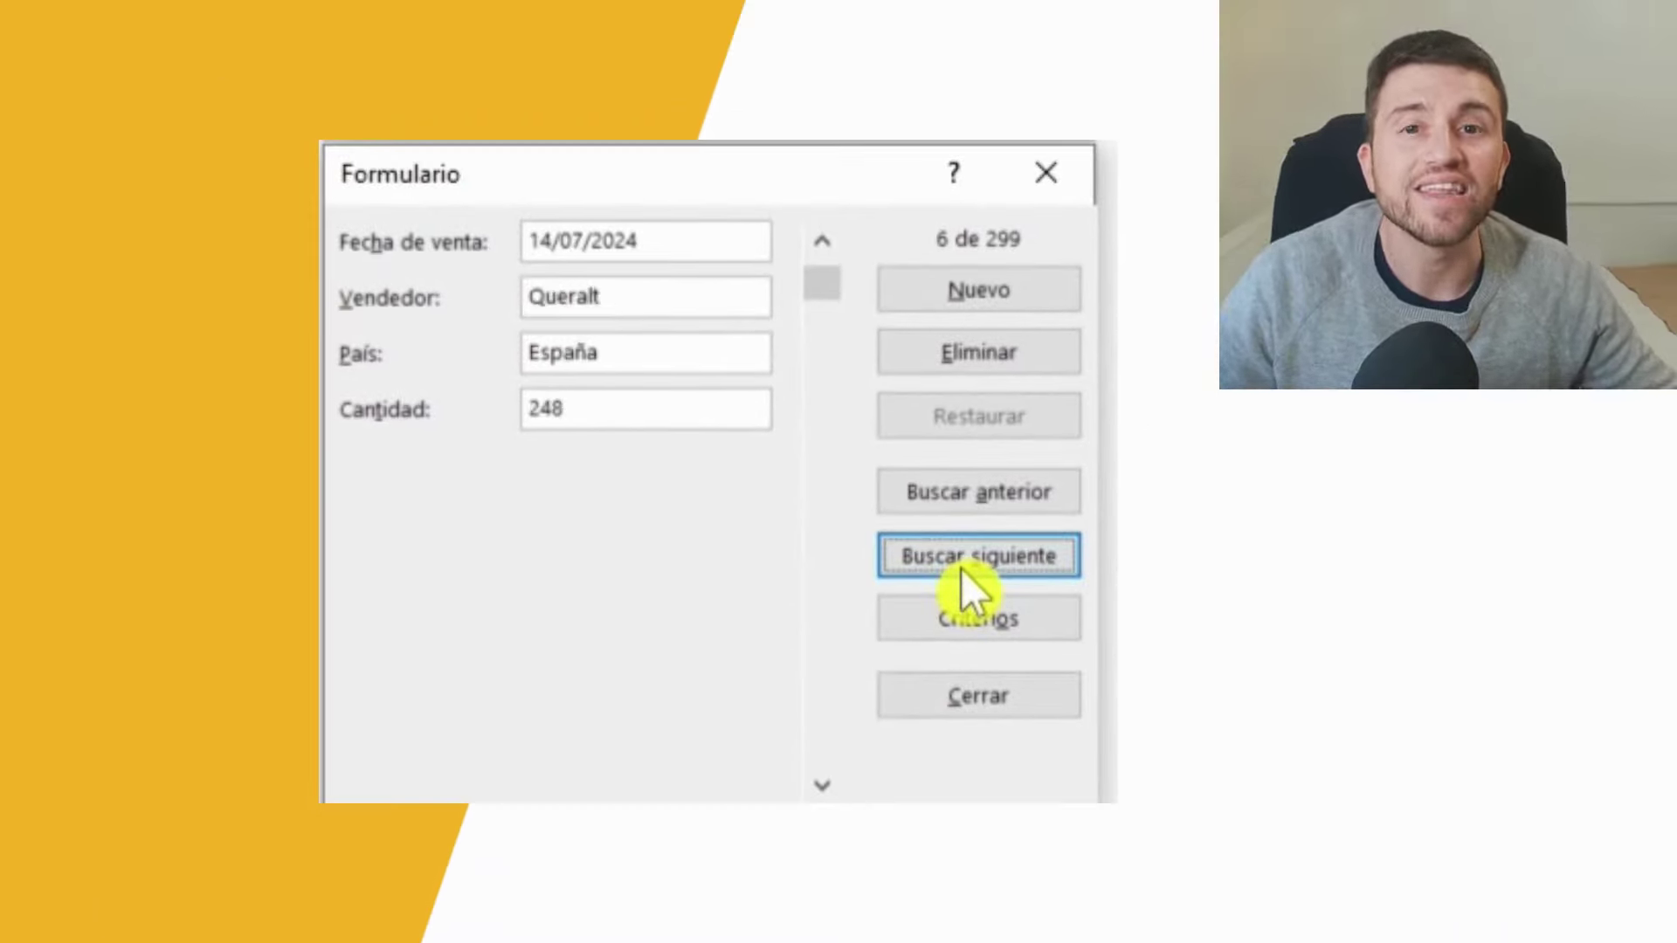
click(962, 569)
Start a new record dated 01/08/2023 with a seller's name and country España.
click(992, 290)
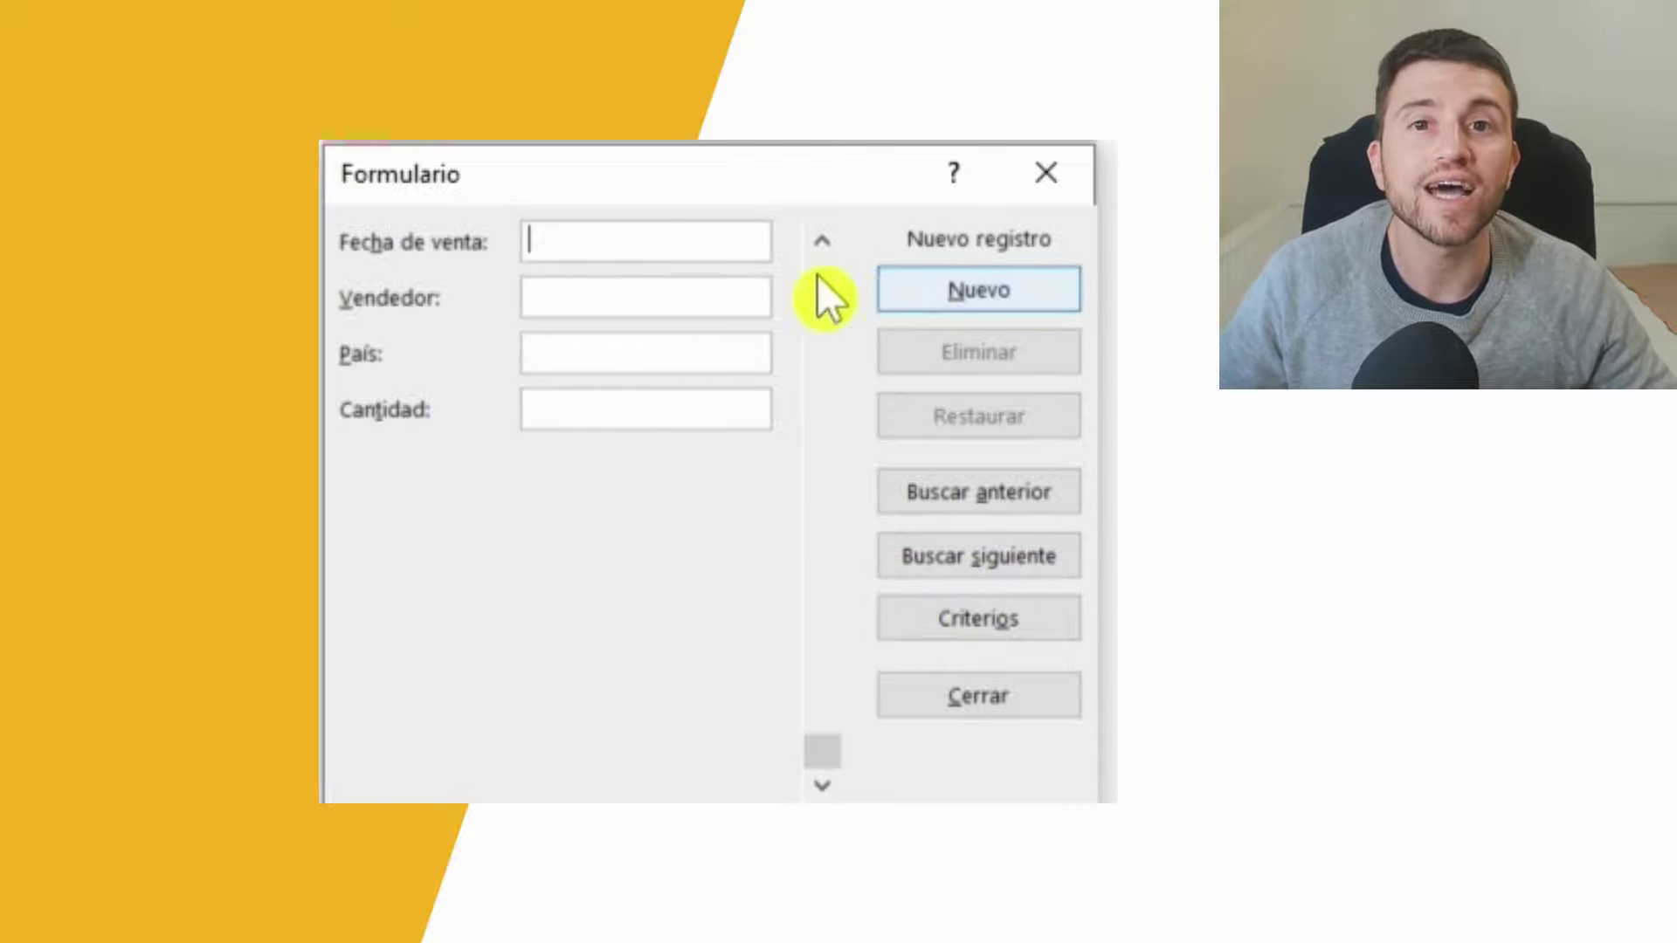
text(01/0)
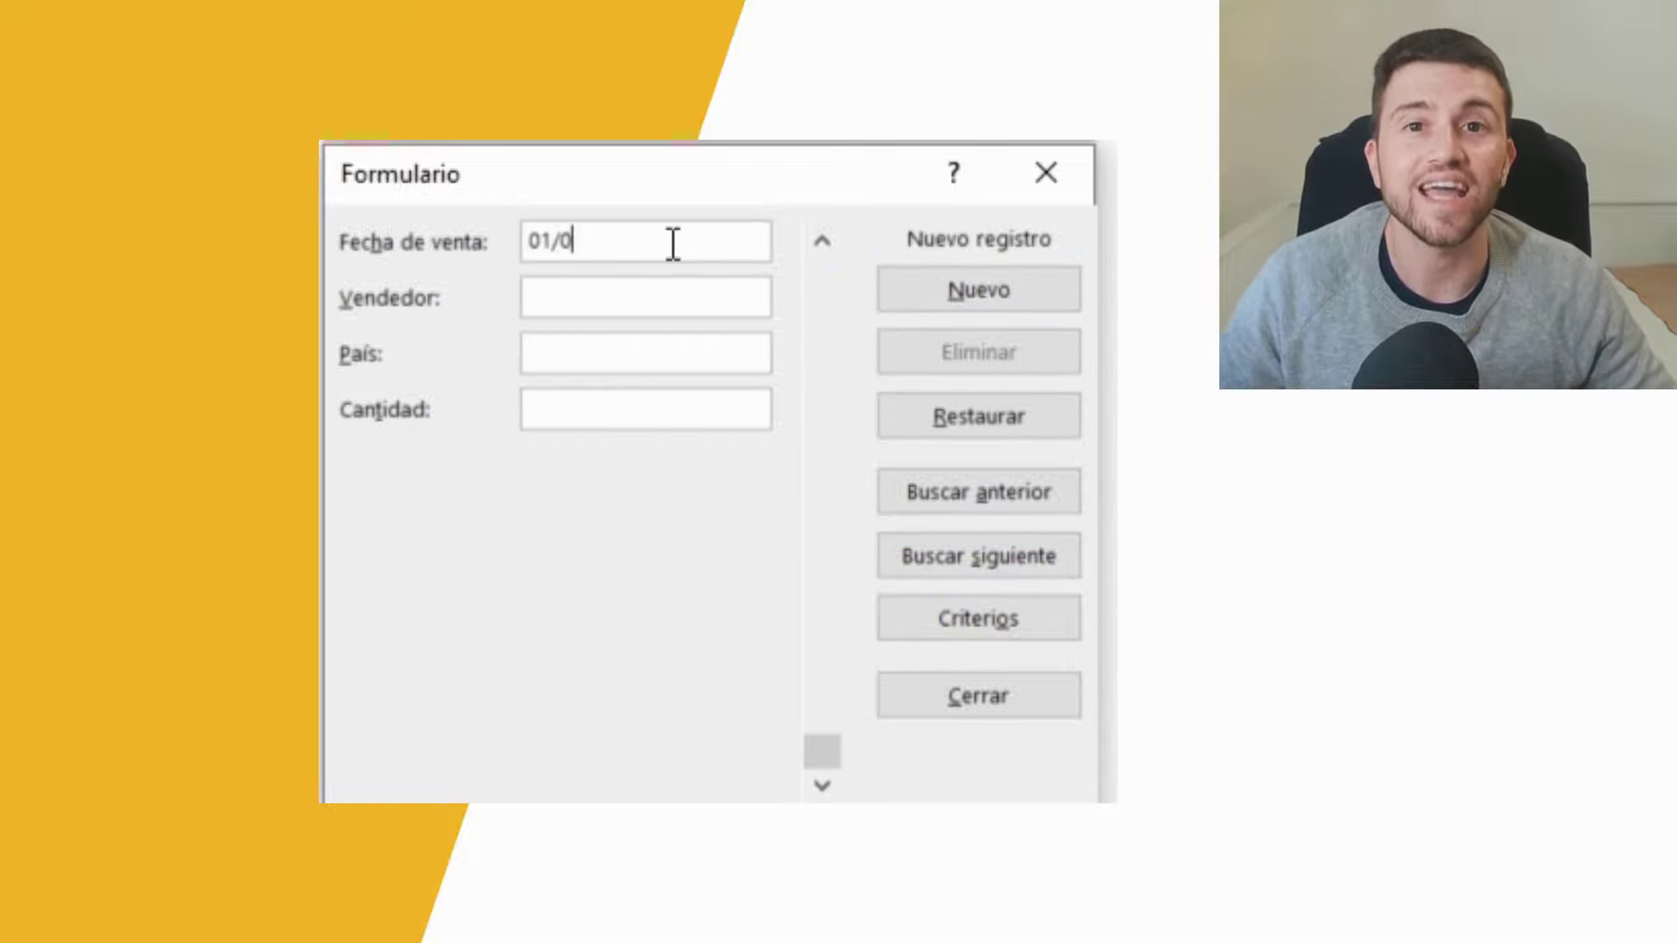
text(8/2023)
key(Tab)
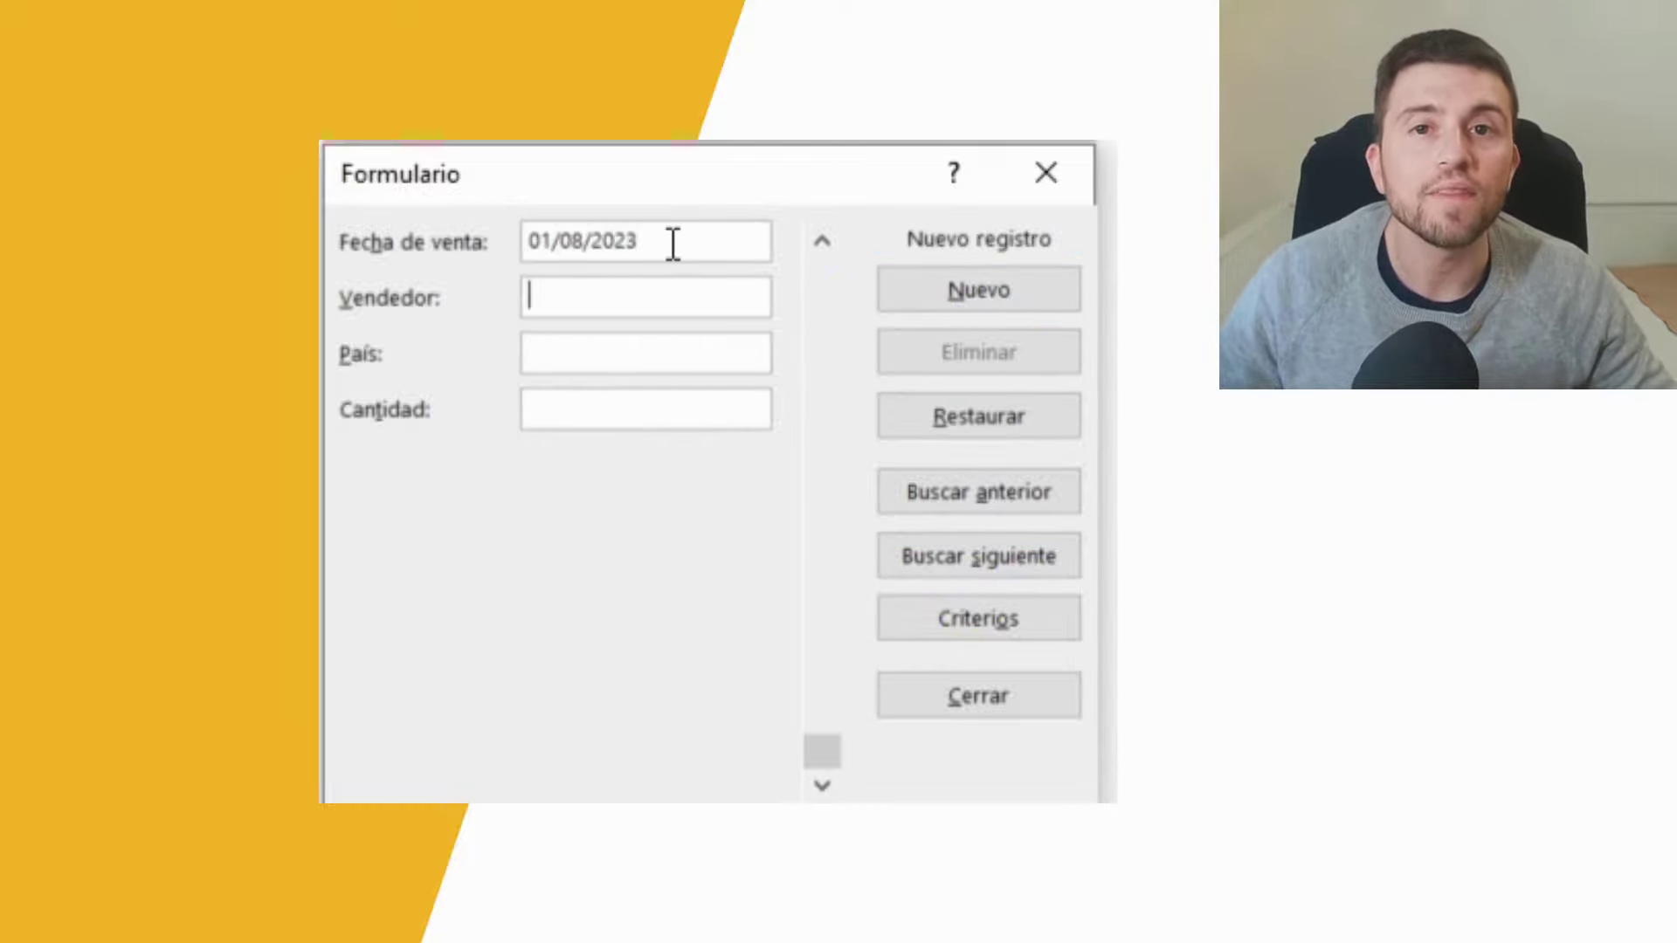
text(Alb)
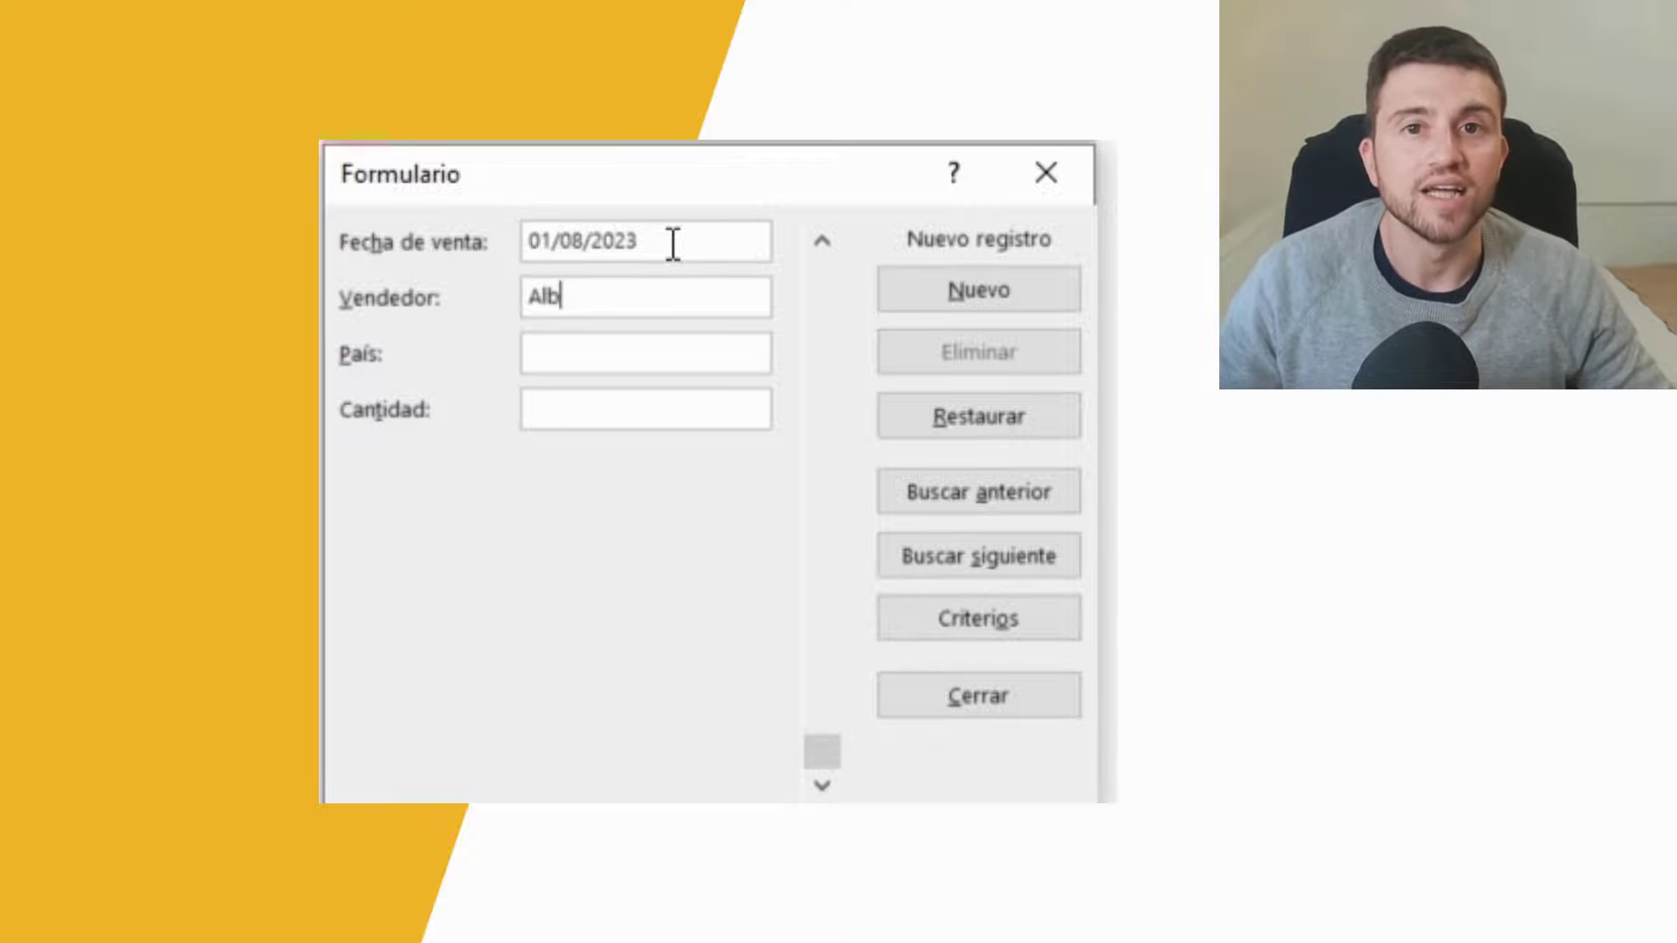
text(a)
key(Tab)
text(España)
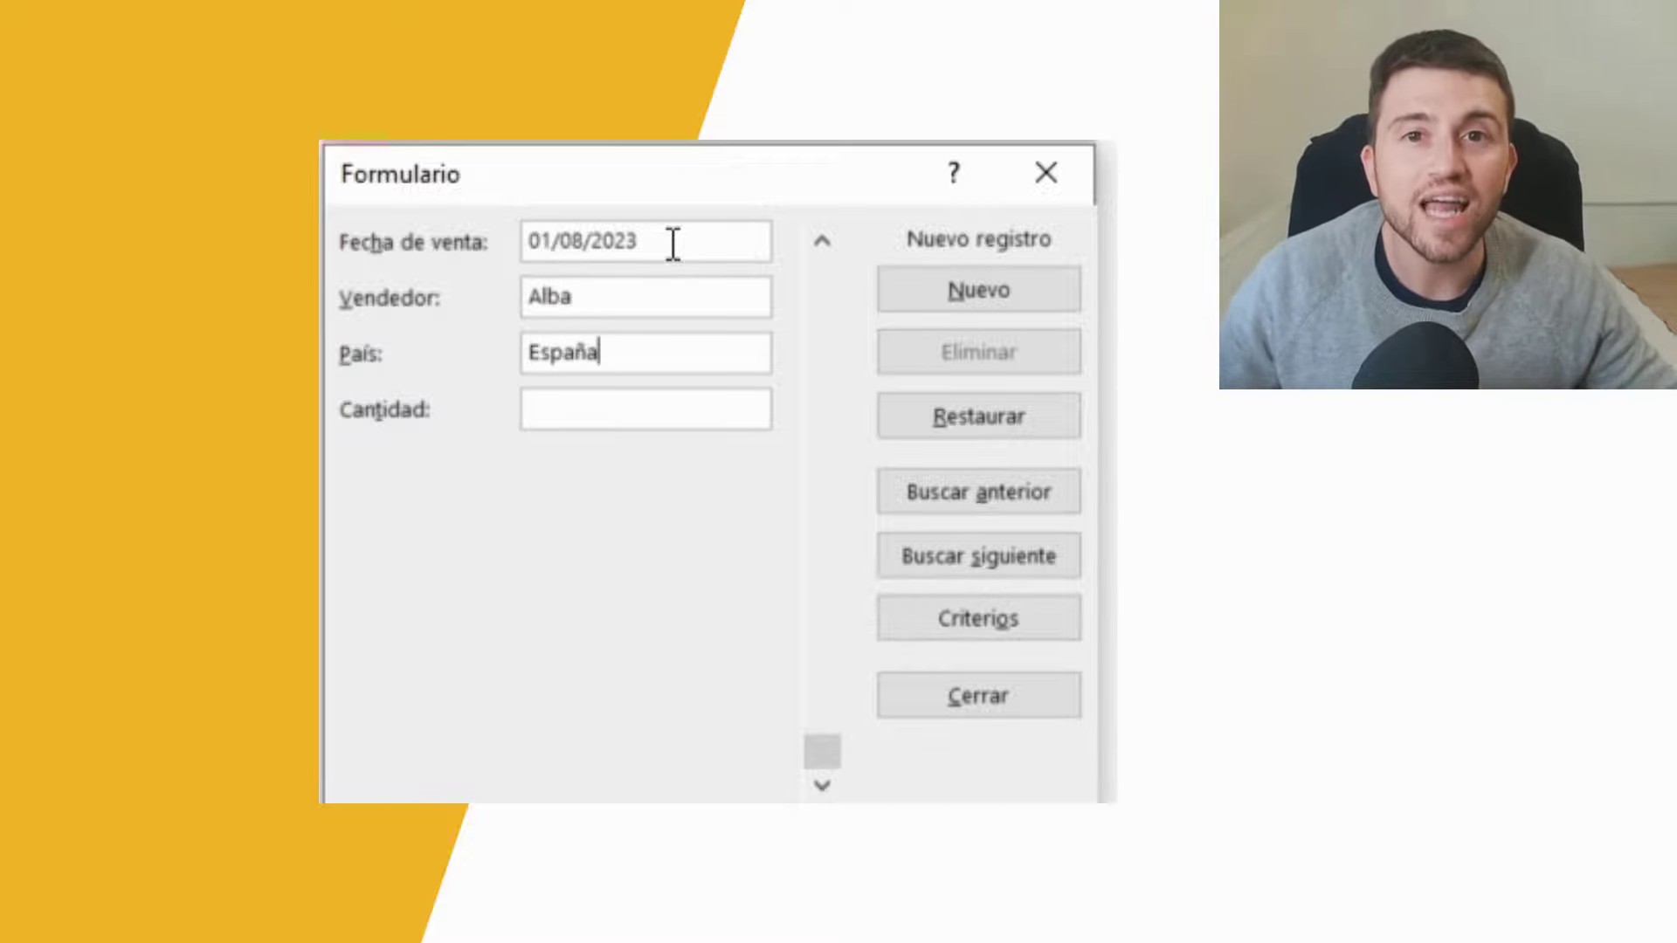
text(450)
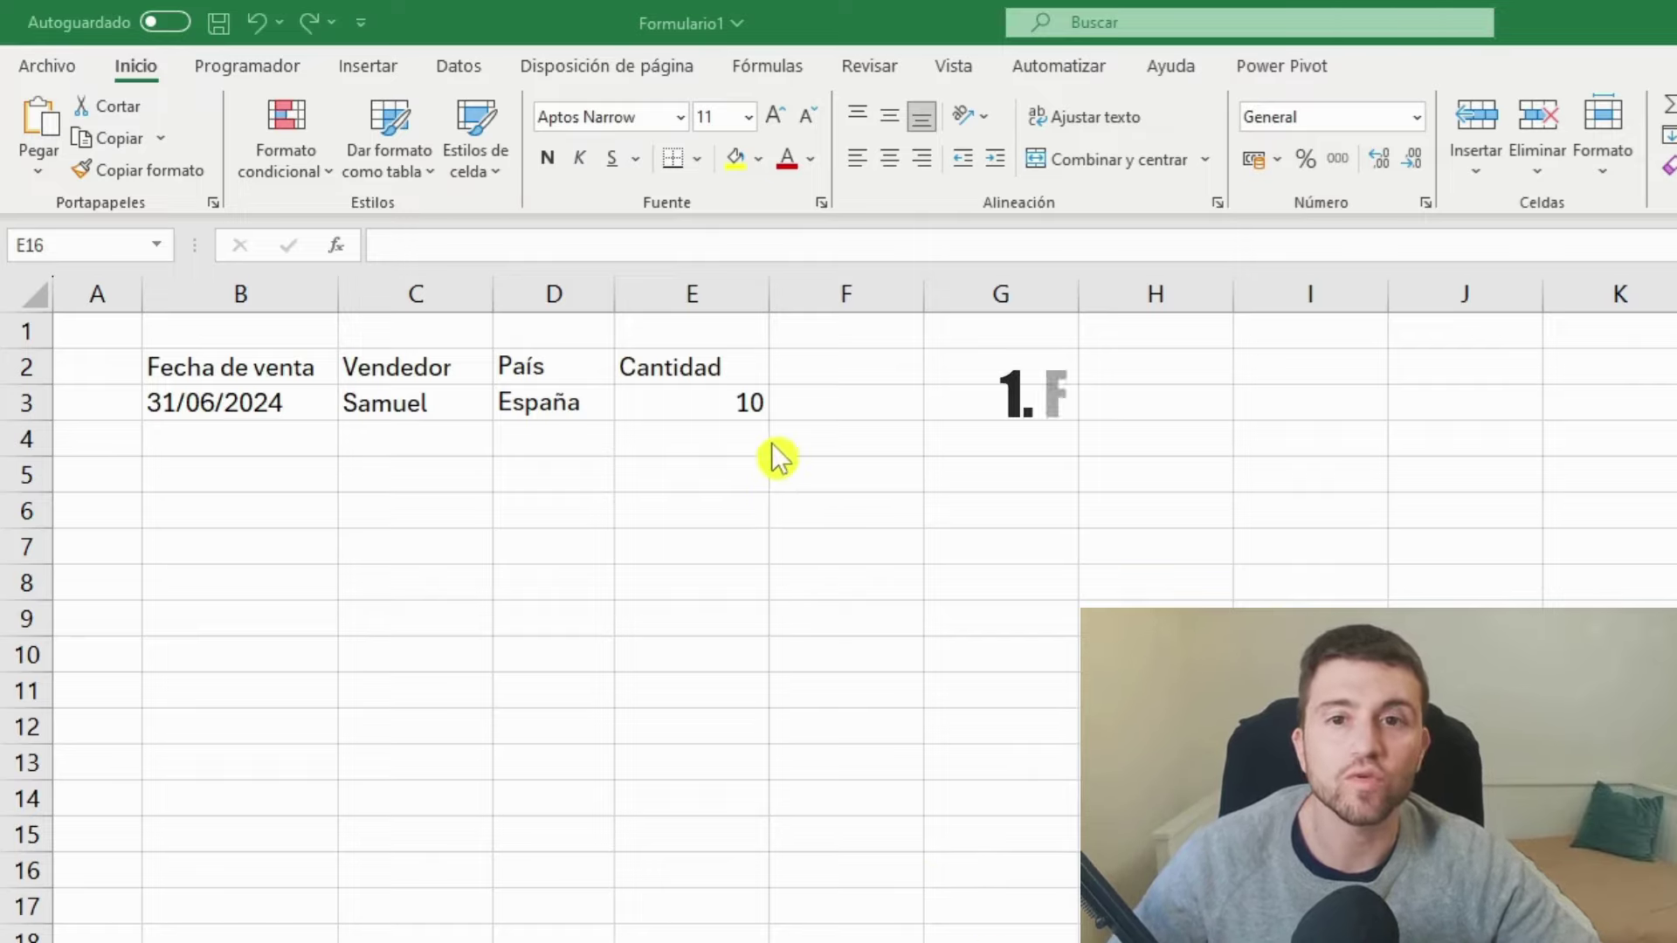
Turn range B2:E3 into table Tabla3 with headers Fecha de venta, Vendedor, País, Cantidad.
click(700, 407)
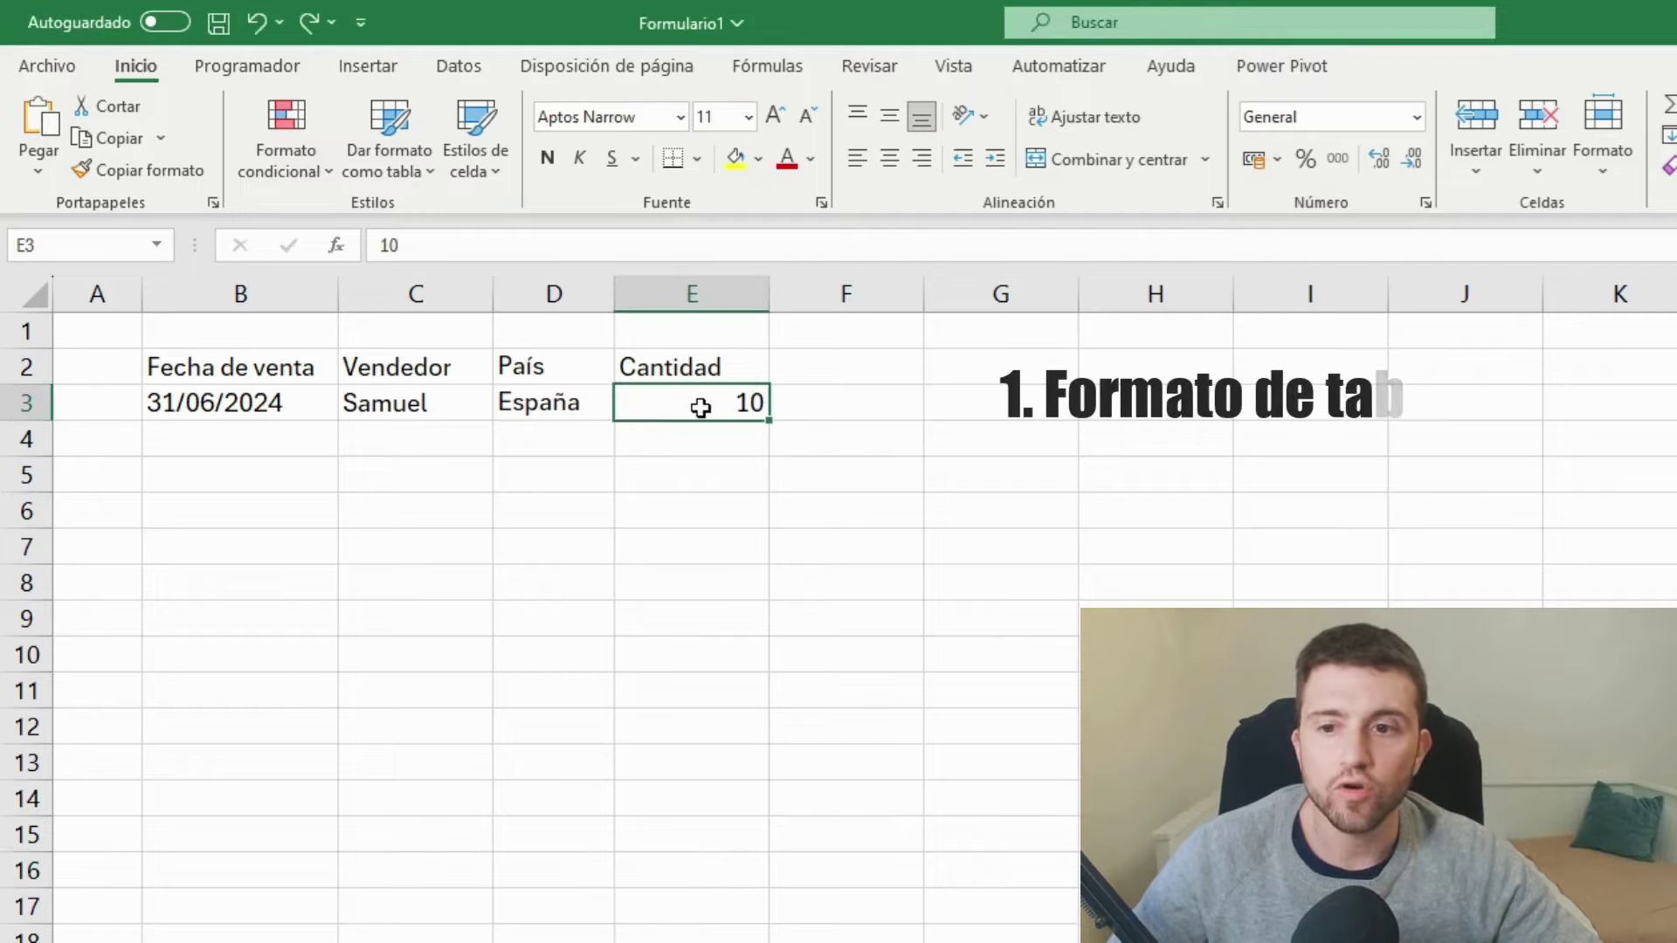
click(586, 402)
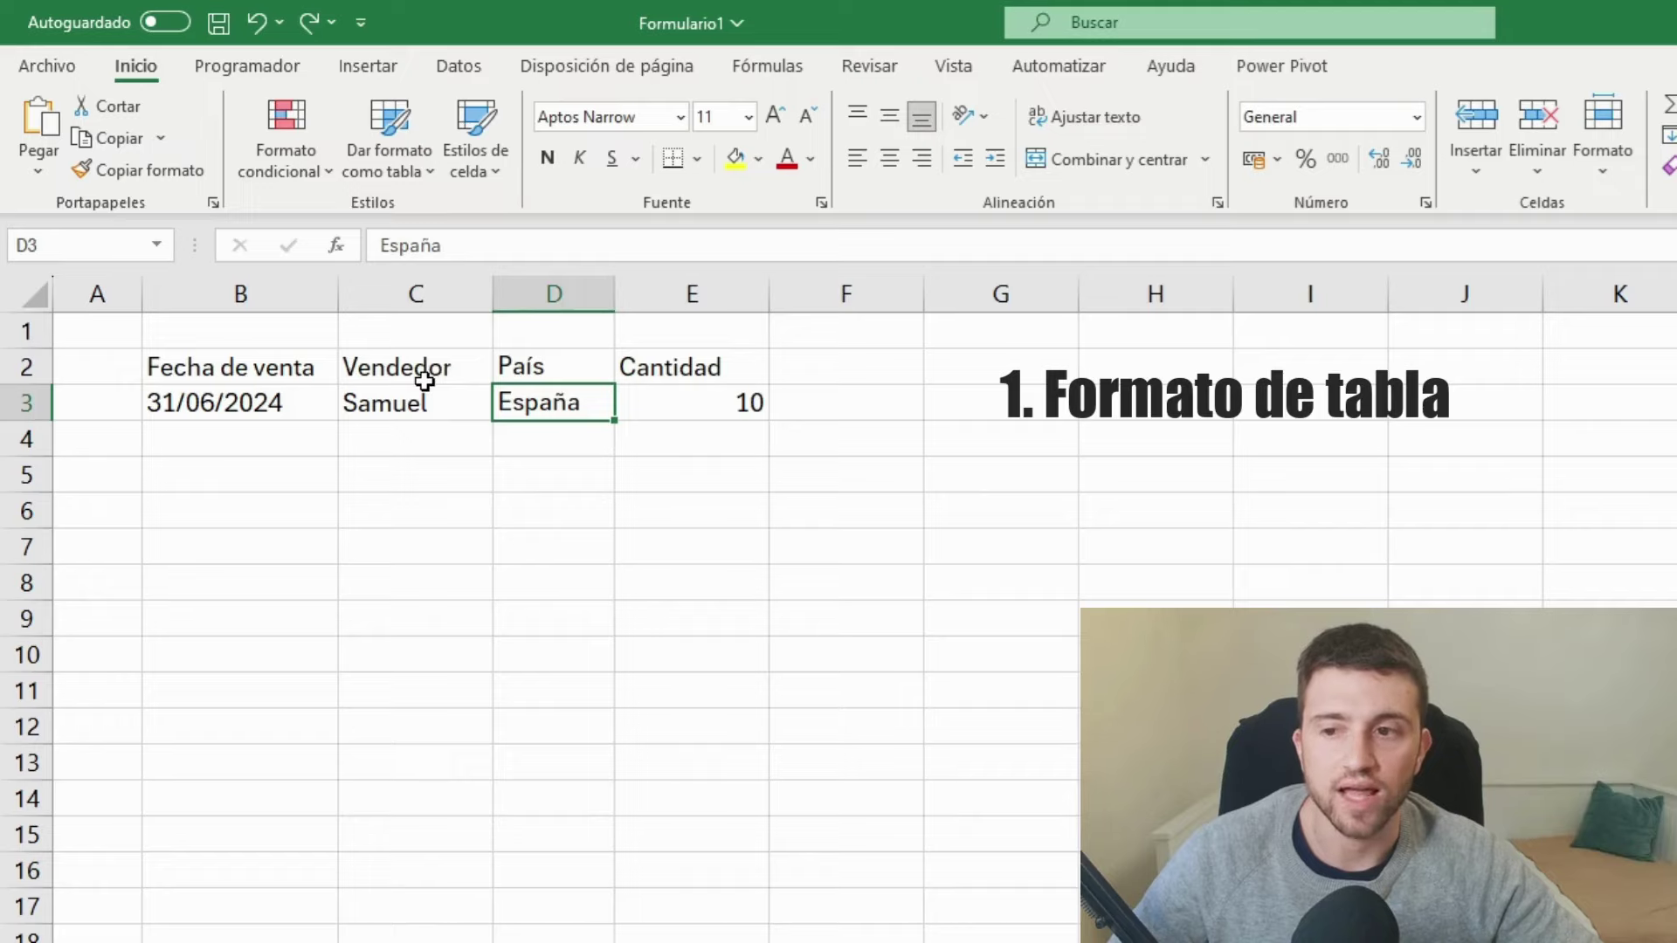
click(384, 70)
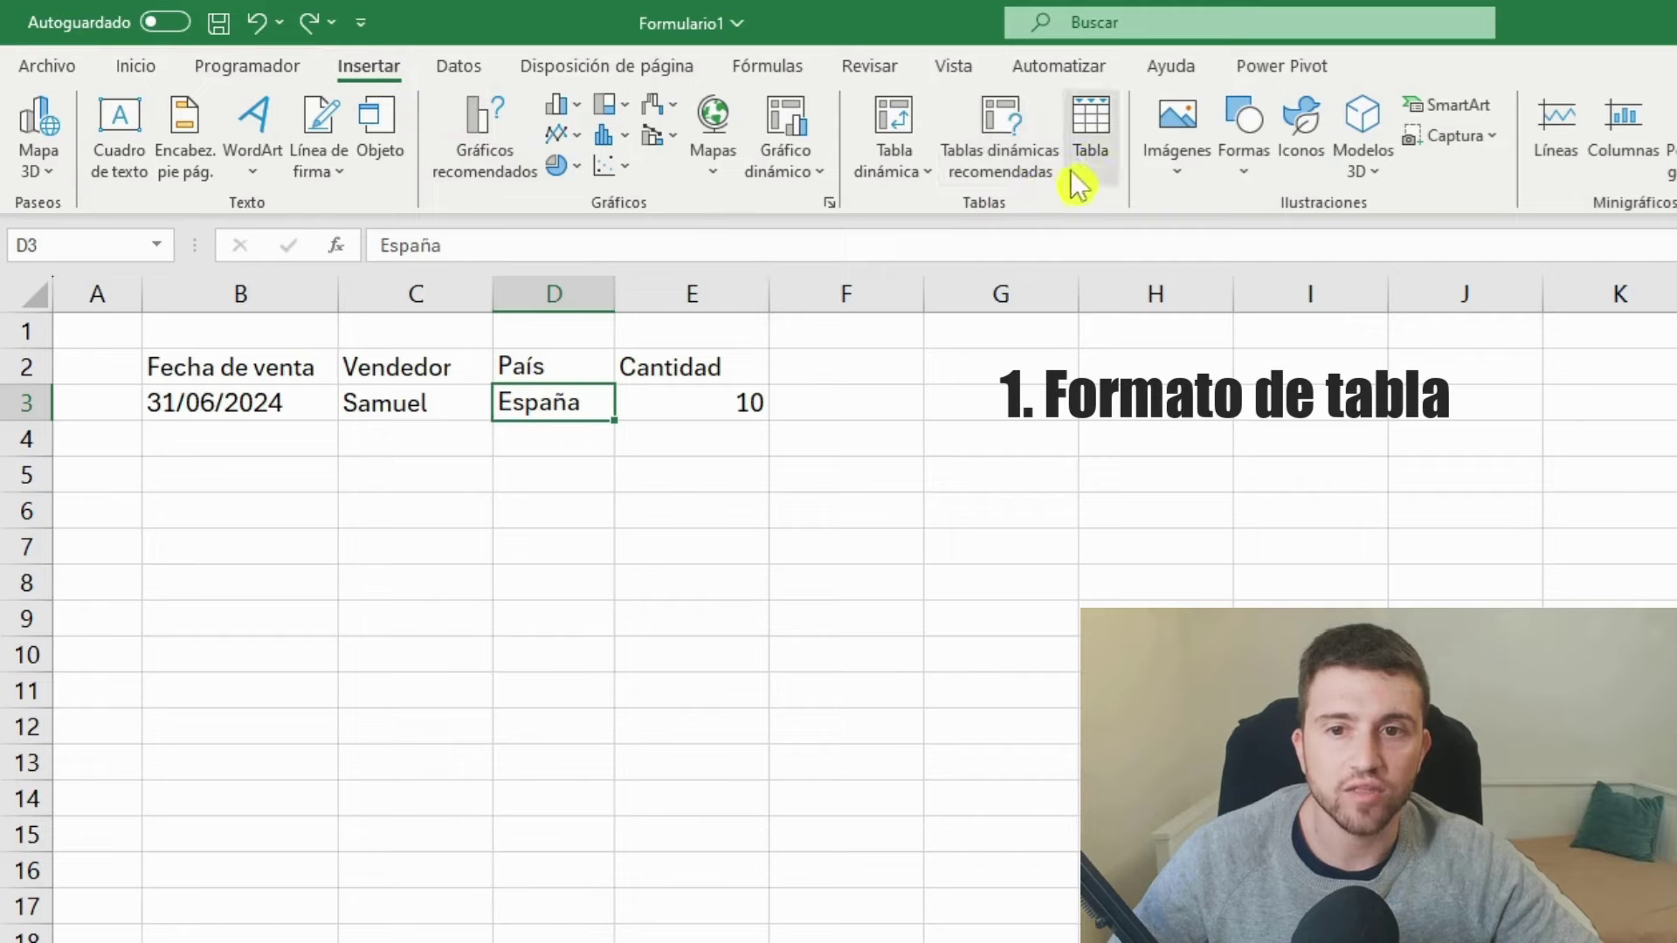
click(1090, 151)
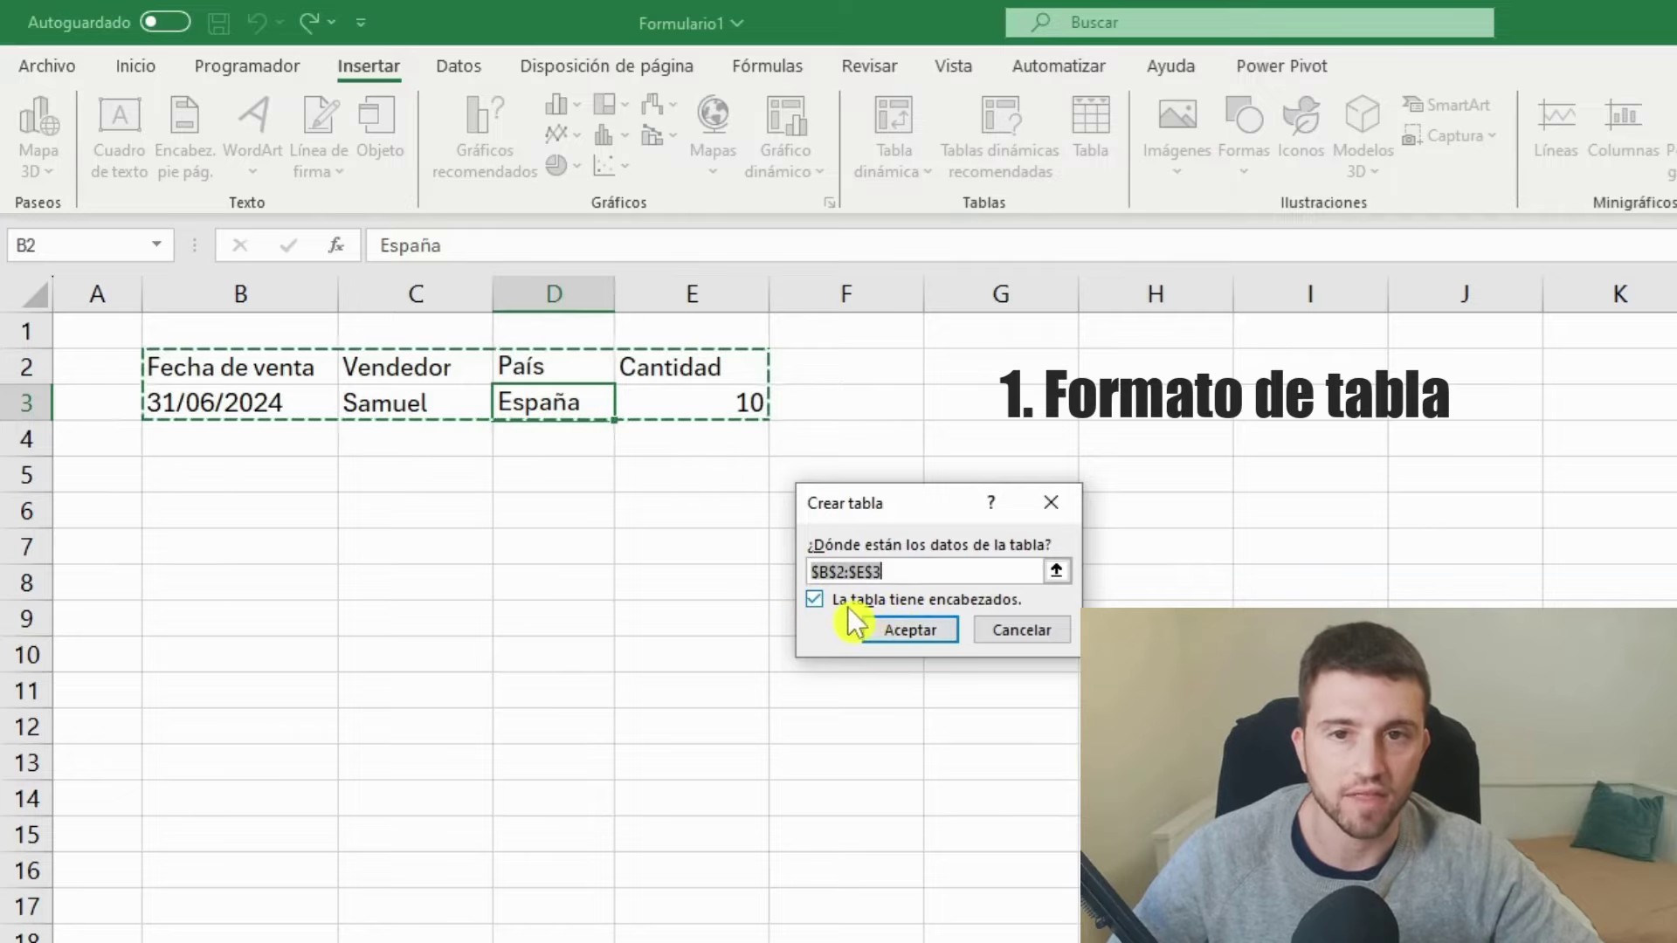
click(908, 640)
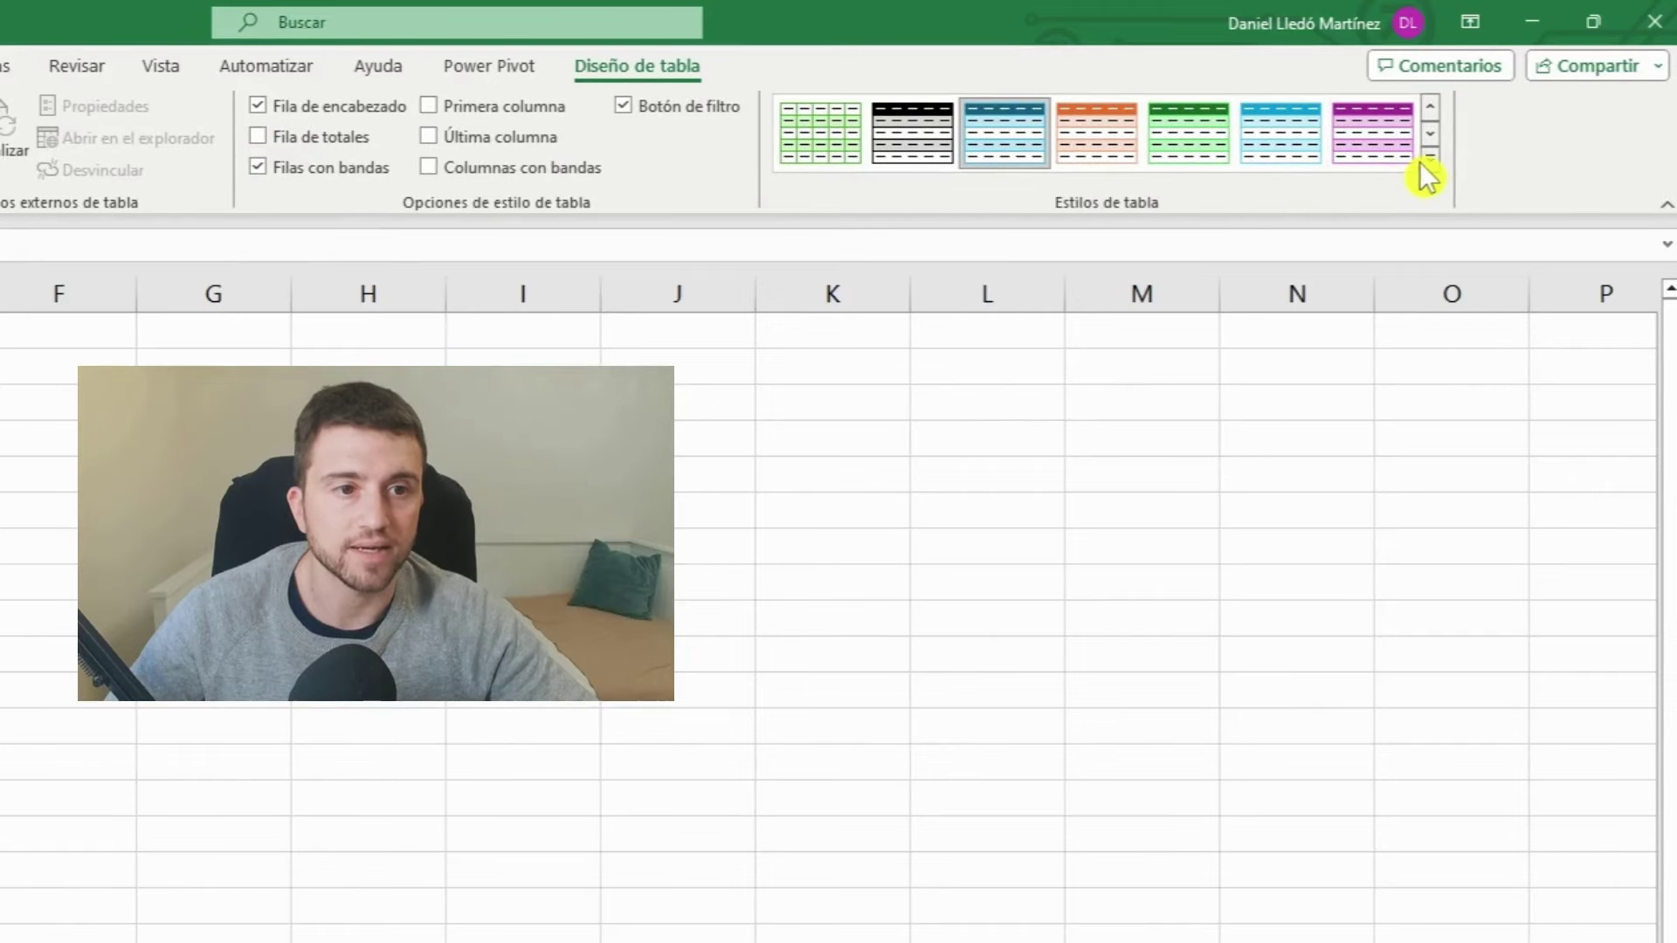
Apply the 'Blanco, Estilo de tabla claro 8' style to Tabla3.
click(1431, 157)
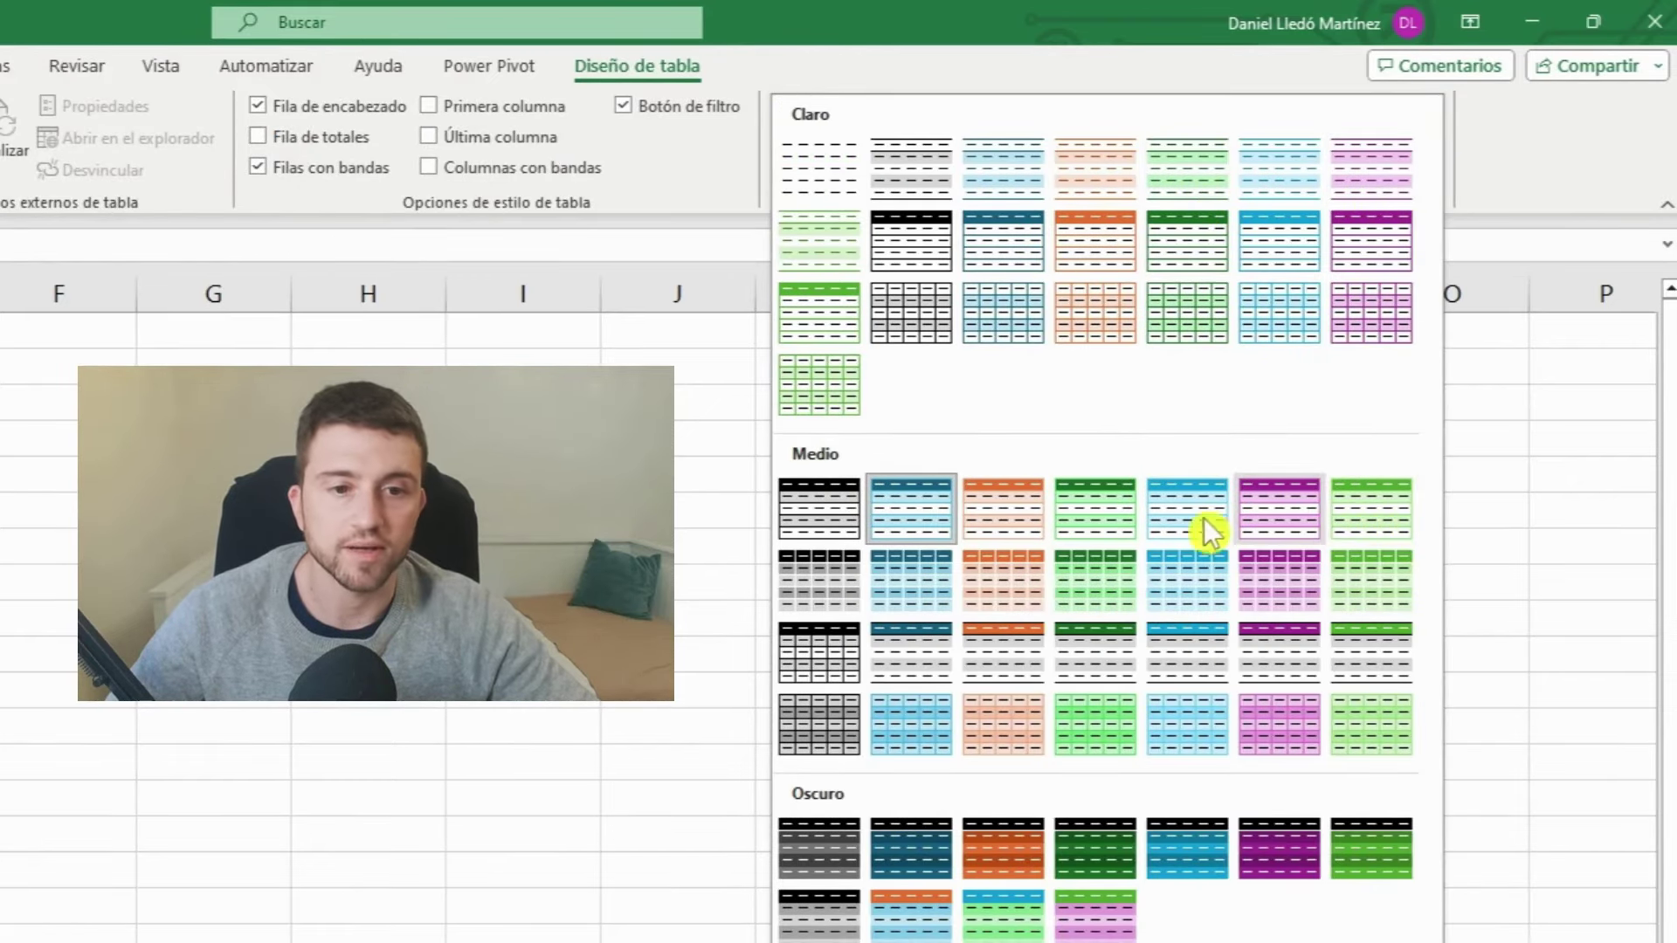
click(913, 246)
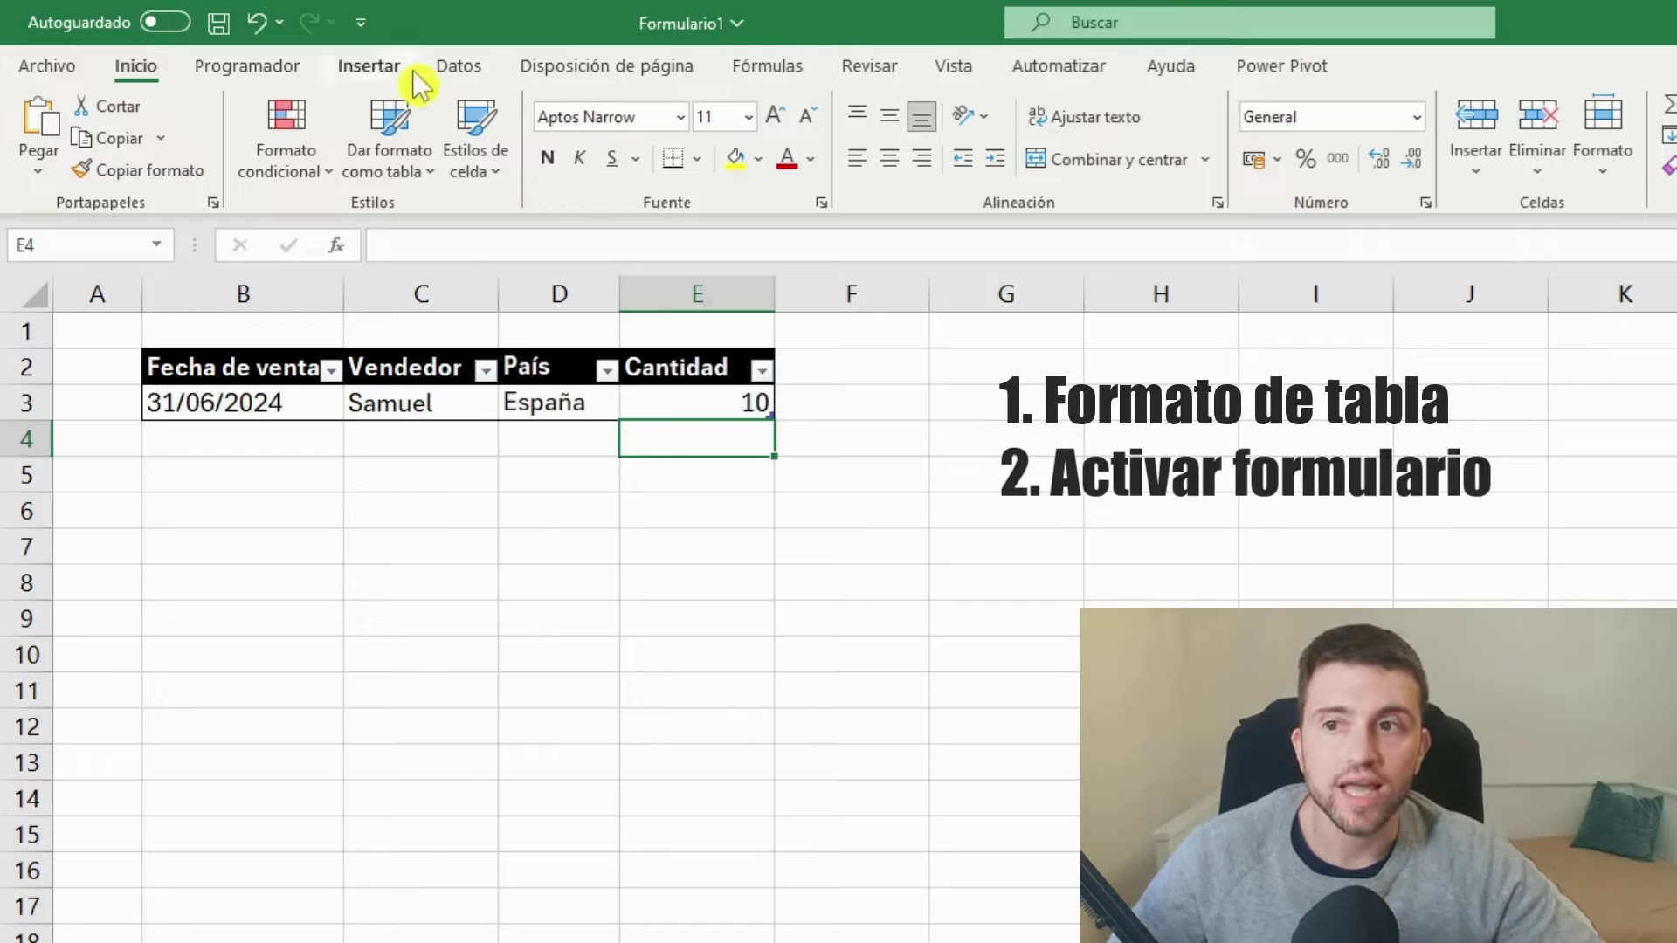
Add the Formulario command from Todos los comandos to the quick access toolbar.
click(360, 23)
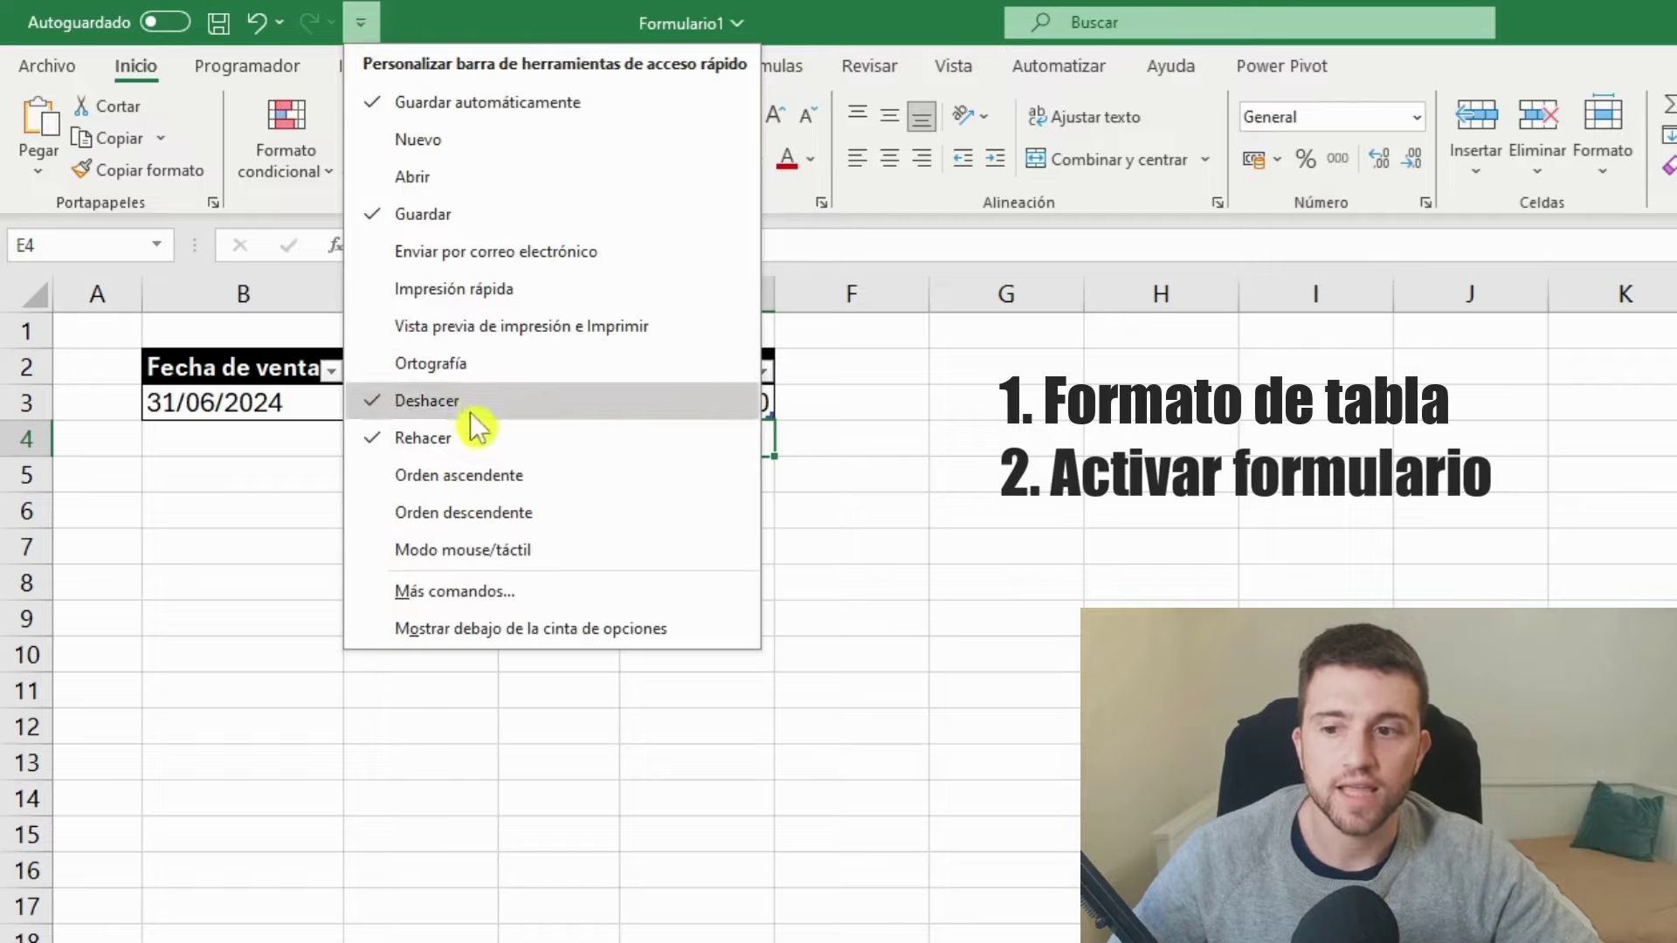
click(471, 593)
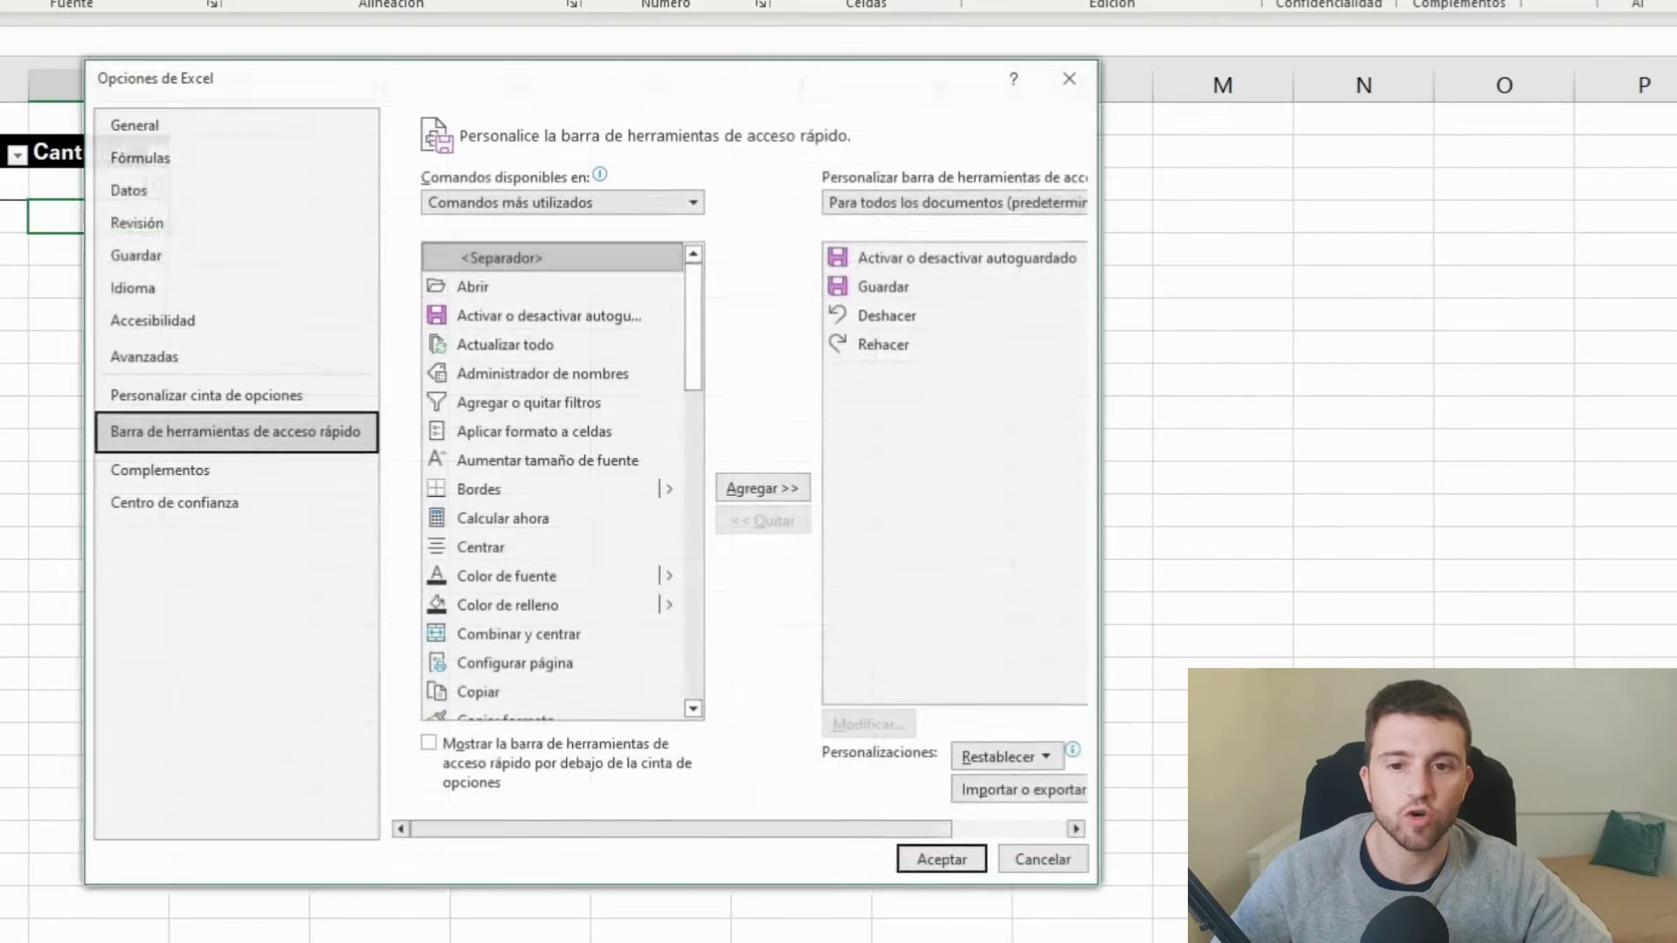
click(694, 213)
click(585, 280)
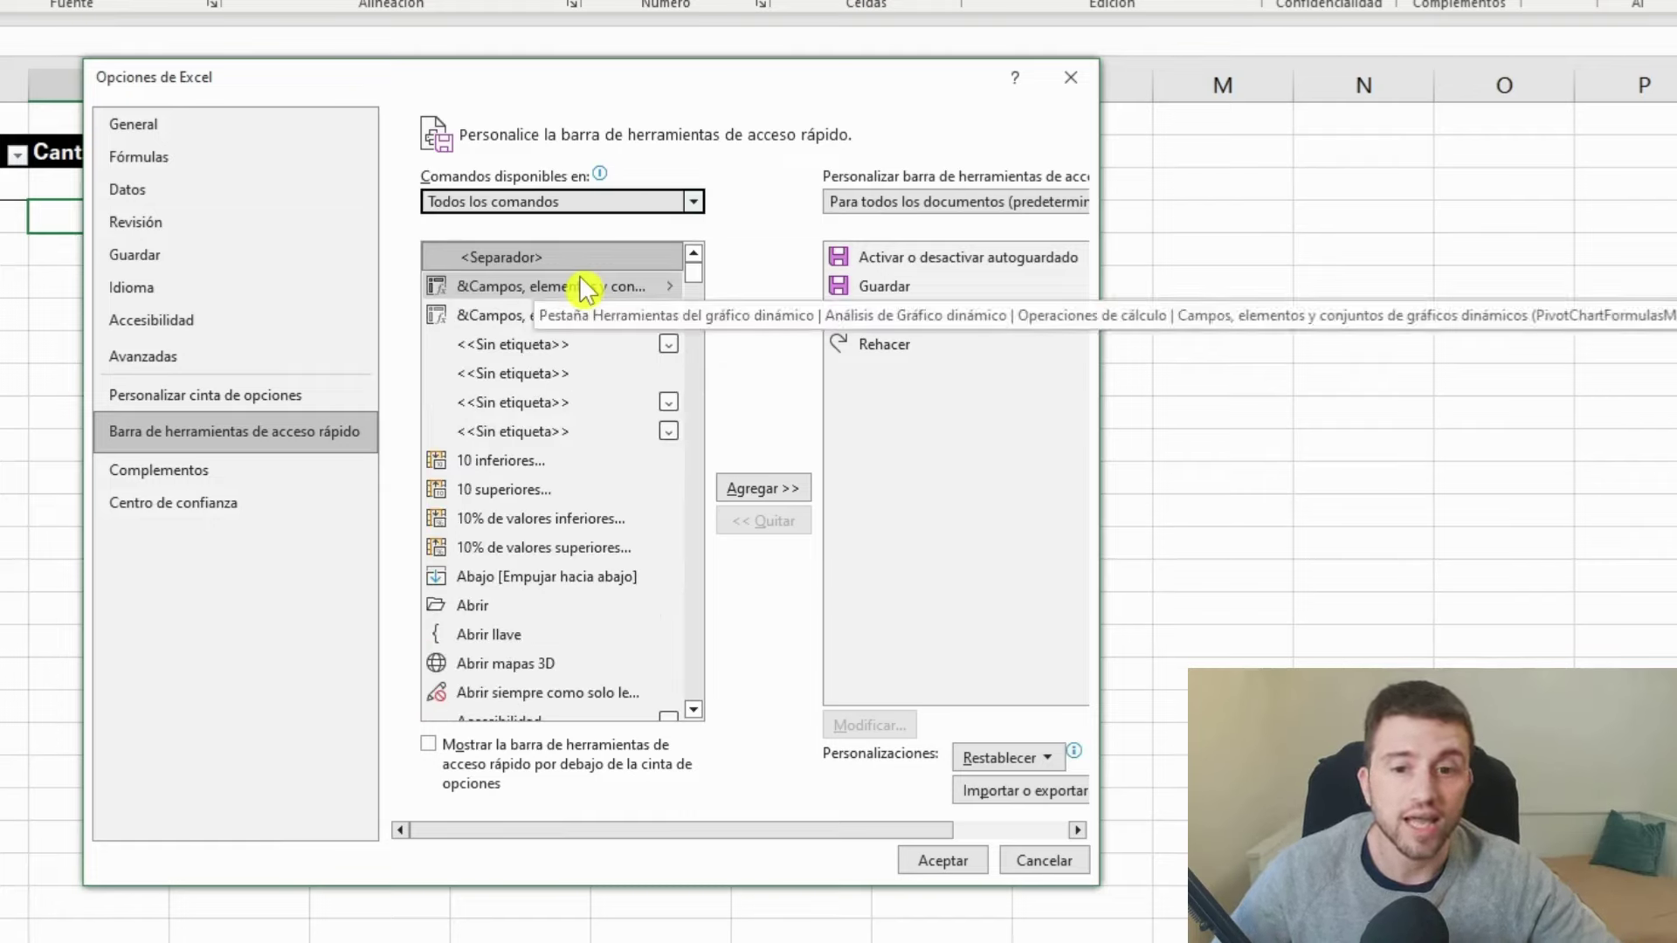
mouse_move(697, 271)
mouse_down()
mouse_move(686, 506)
mouse_move(690, 467)
mouse_up()
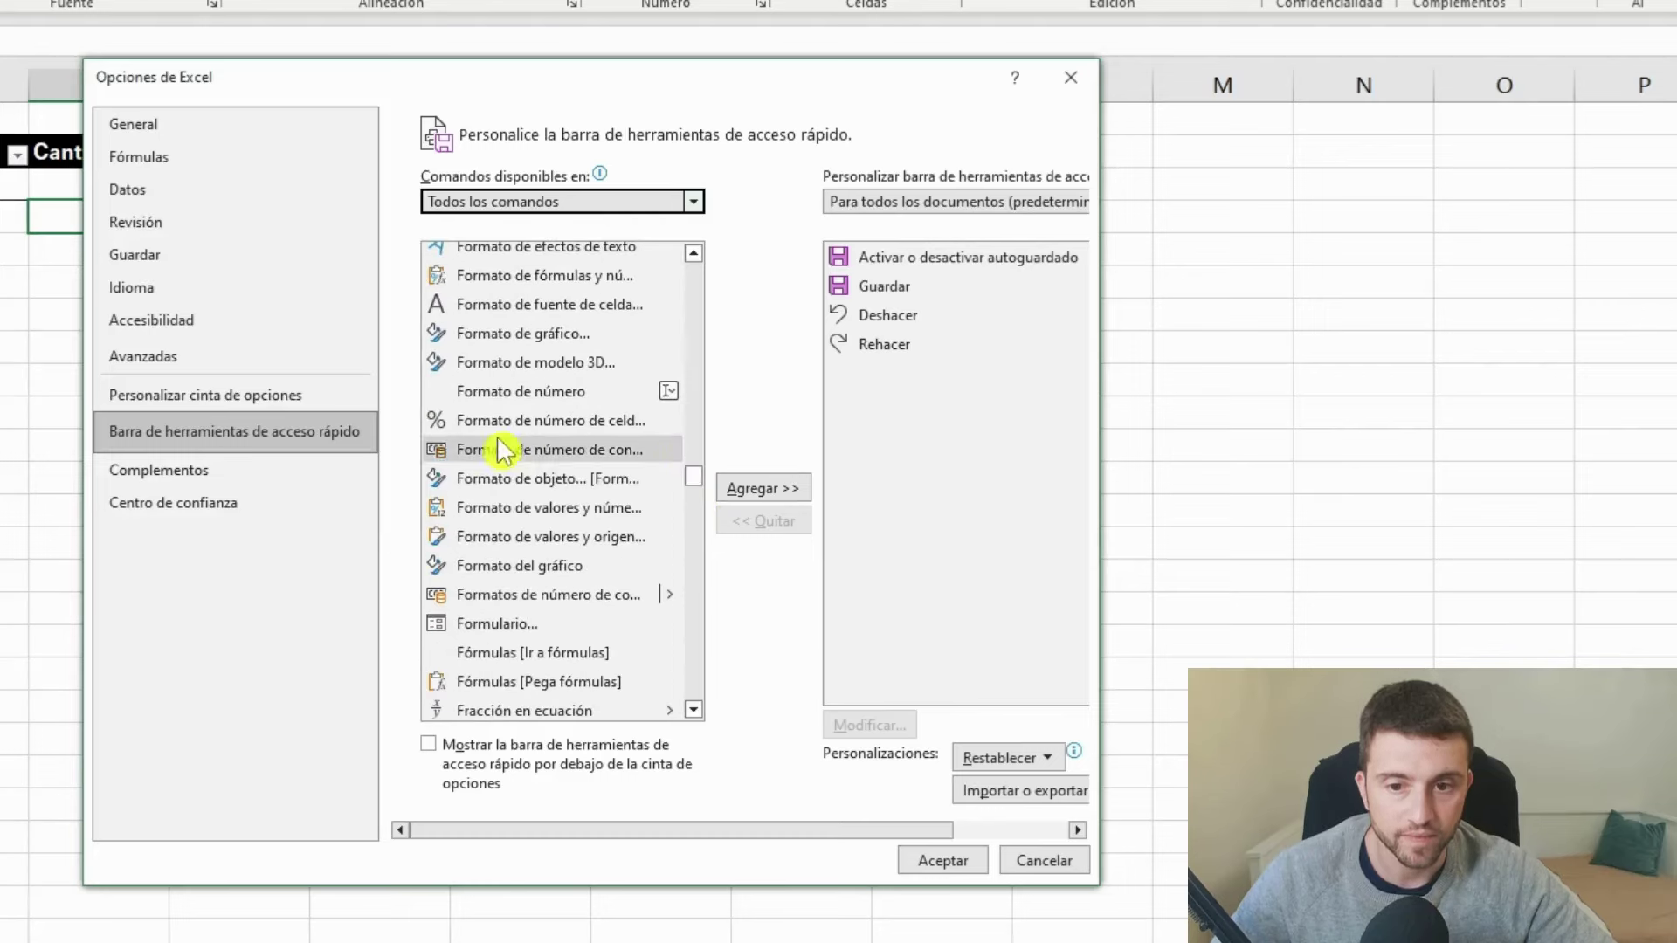
click(497, 625)
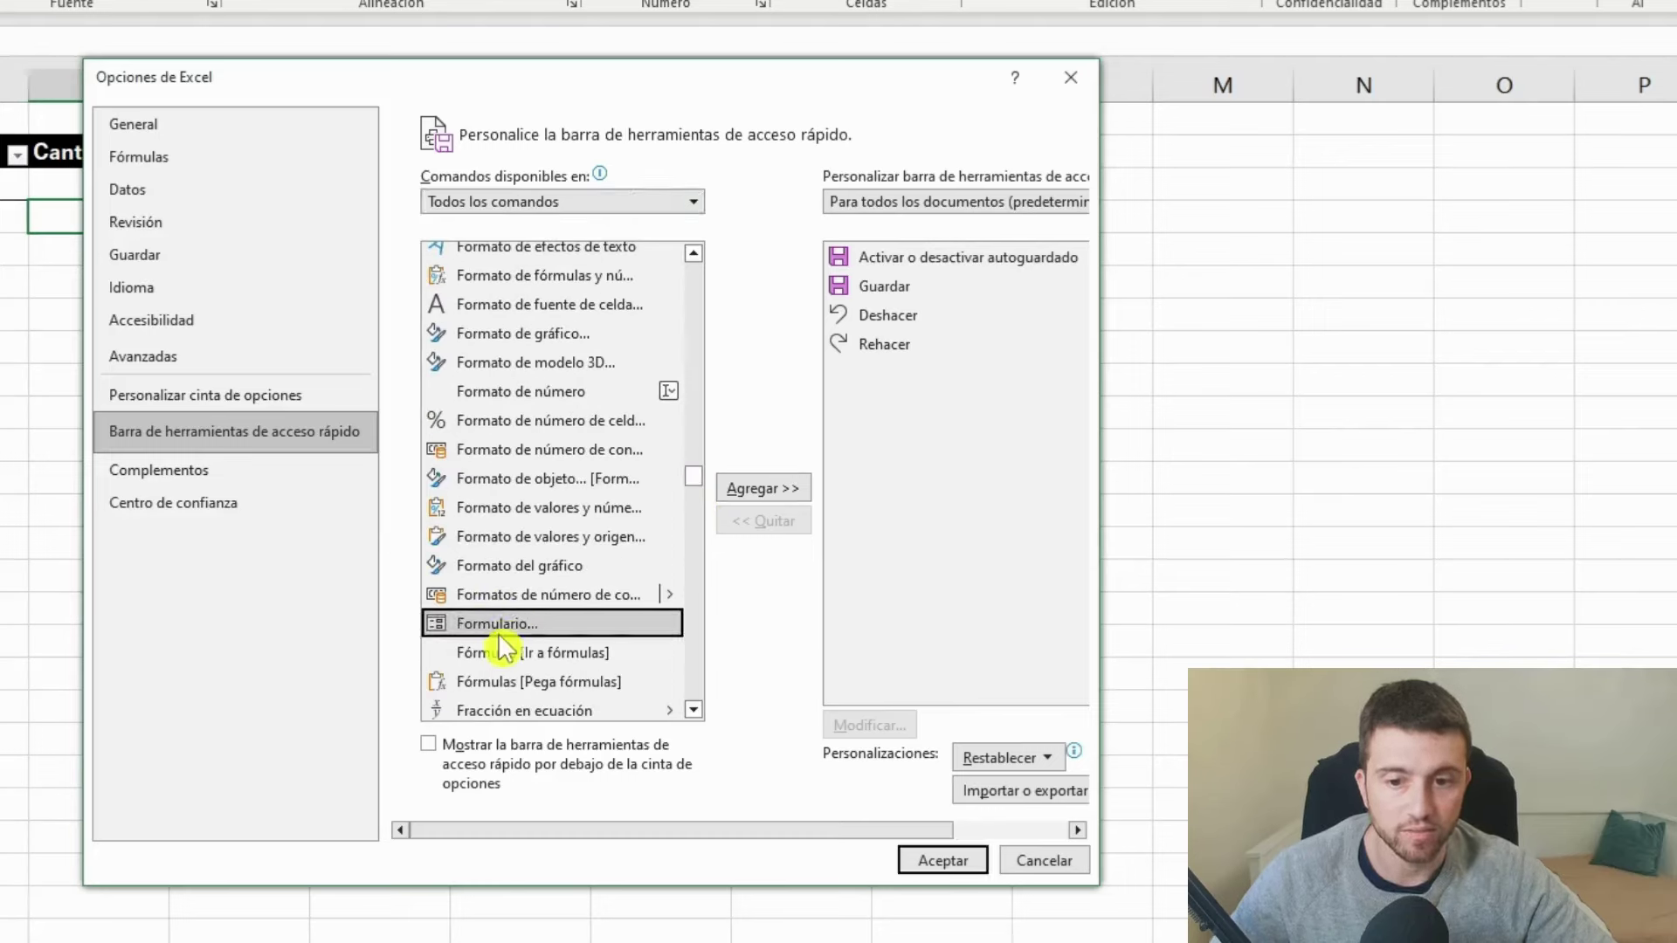
click(782, 491)
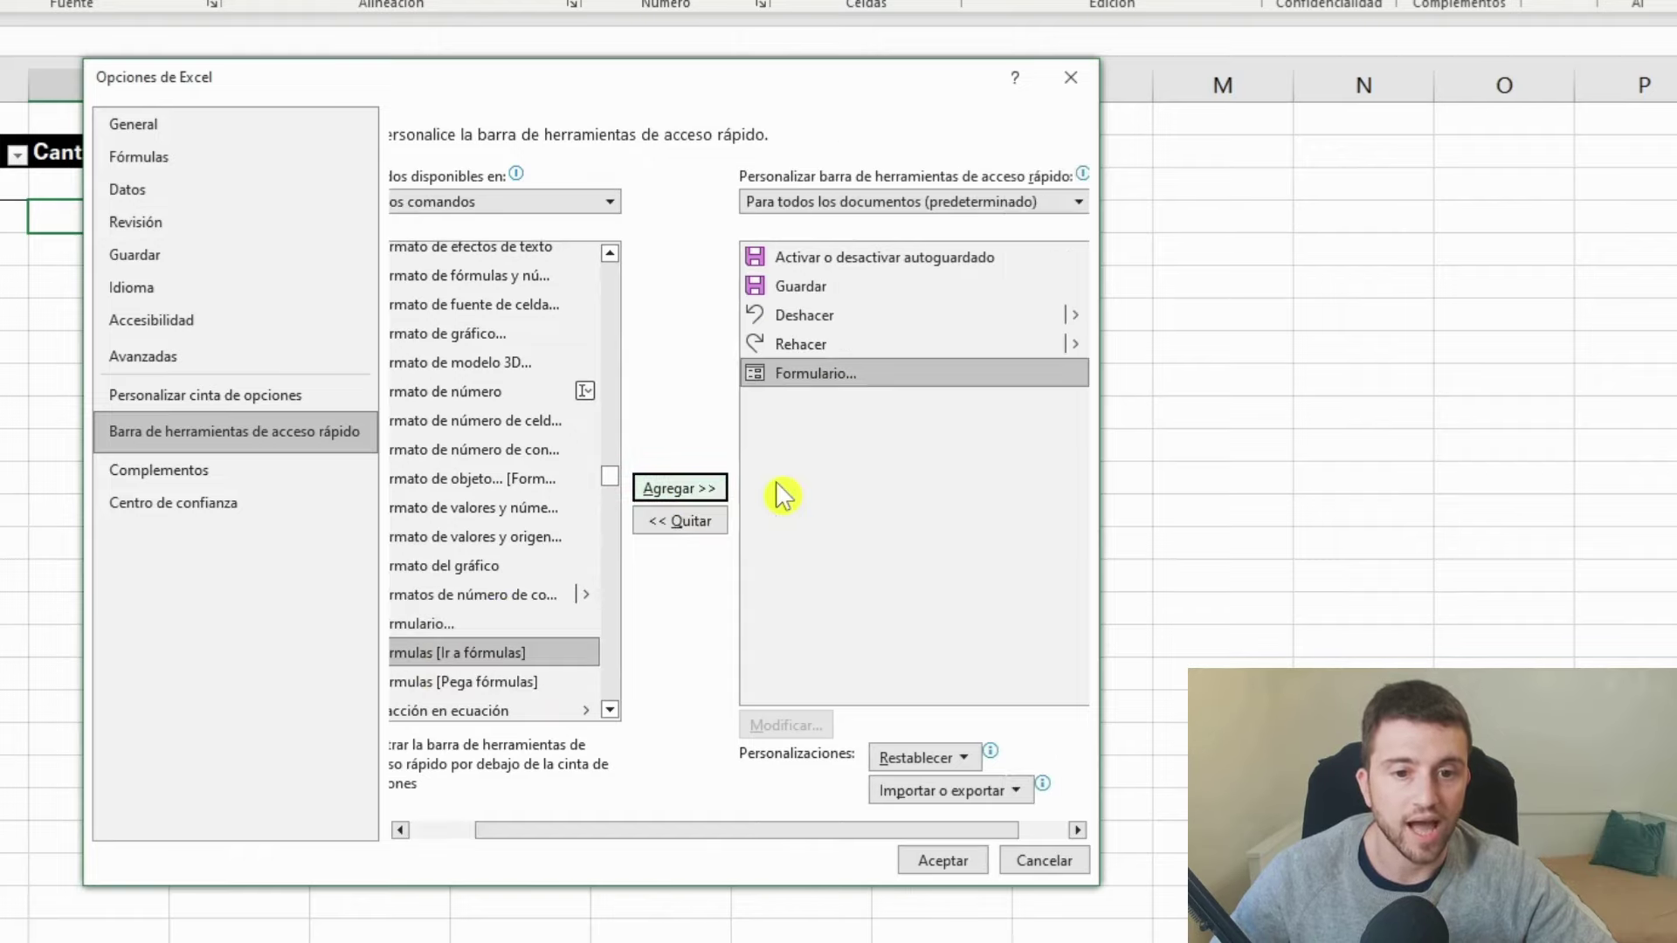
click(919, 865)
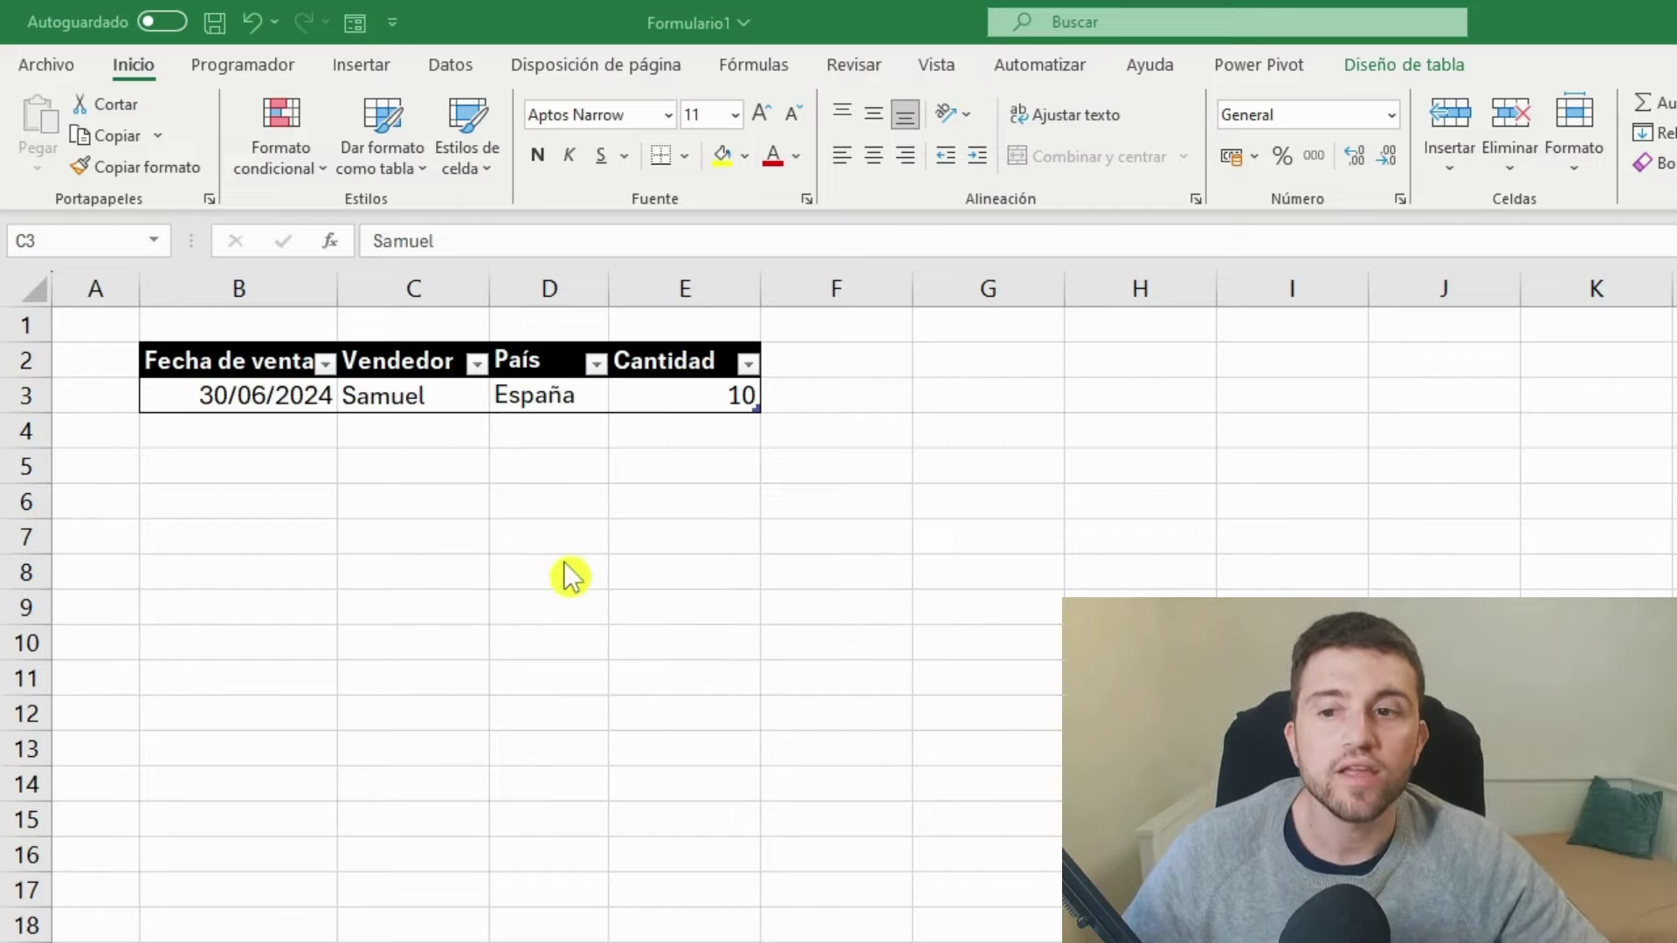
Select cell D3 and then header cell D2 in the sales table.
click(561, 396)
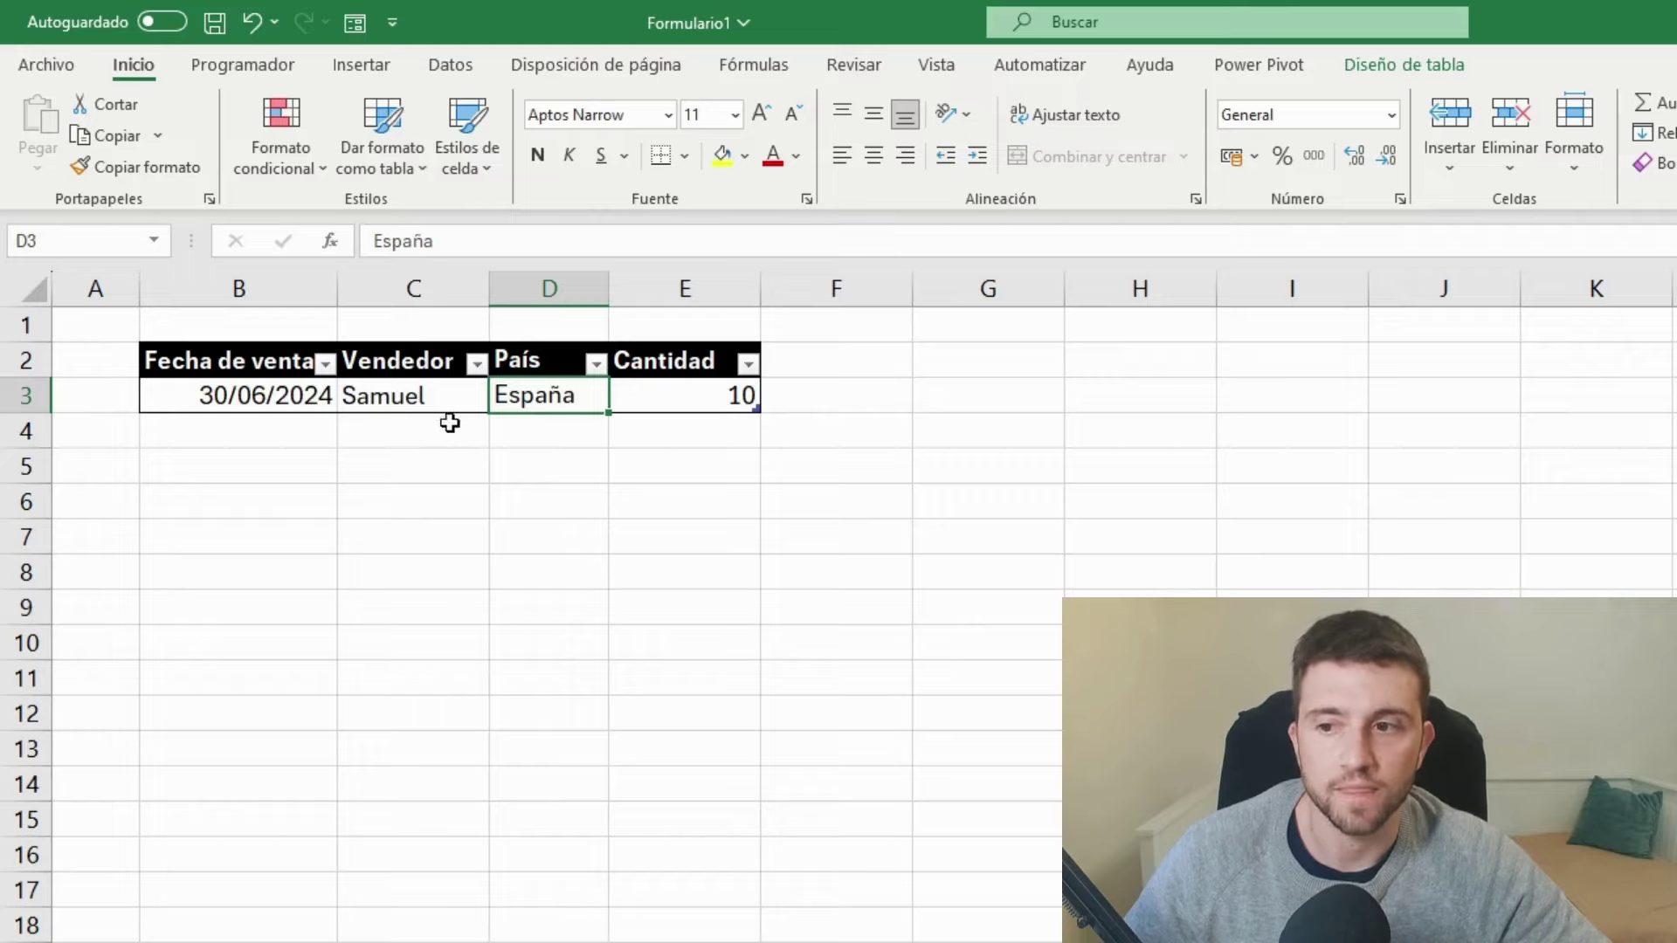
click(543, 353)
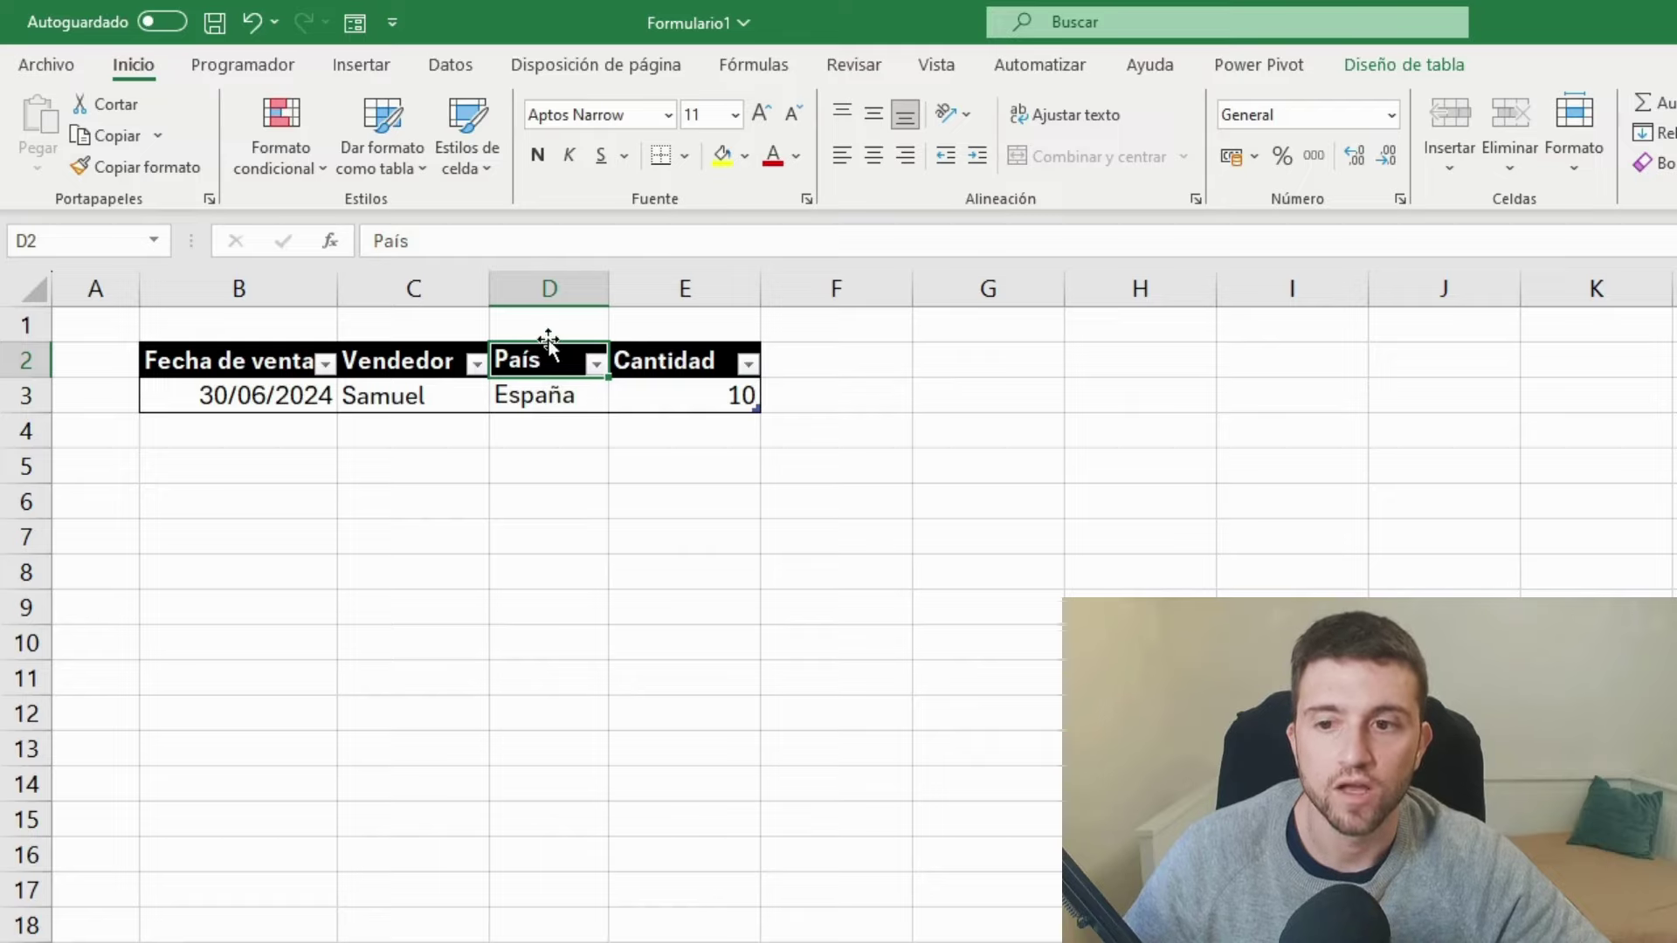
Add a second sale via the data form: 01/06/2024, a seller, España, Cantidad 20.
click(351, 29)
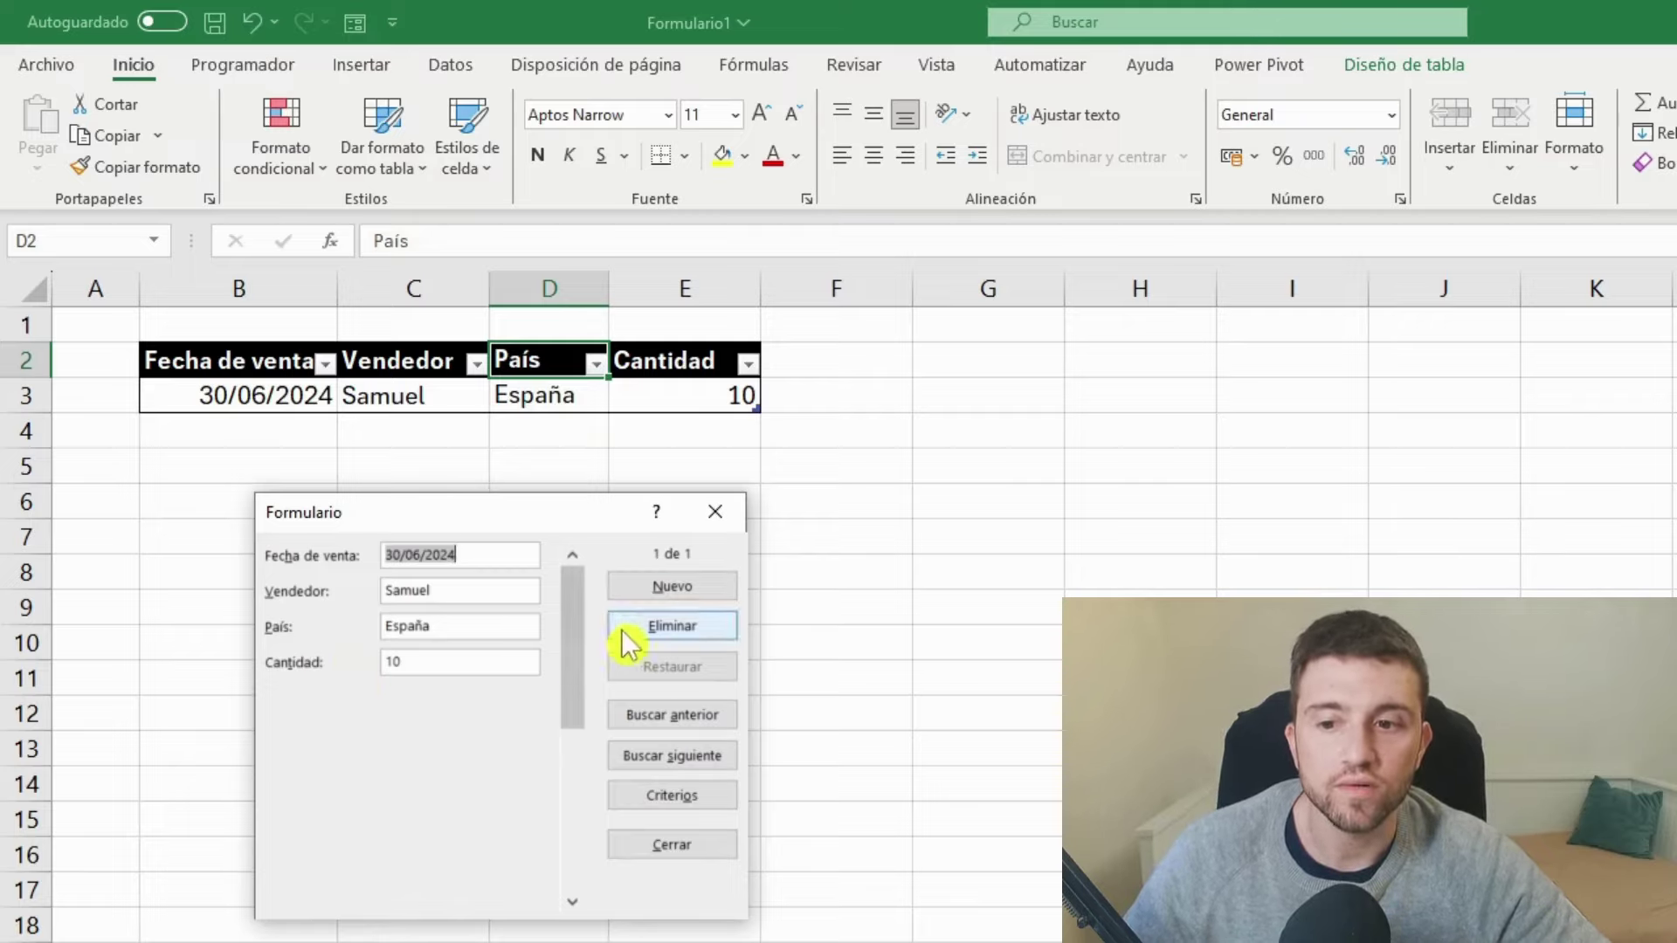
click(657, 587)
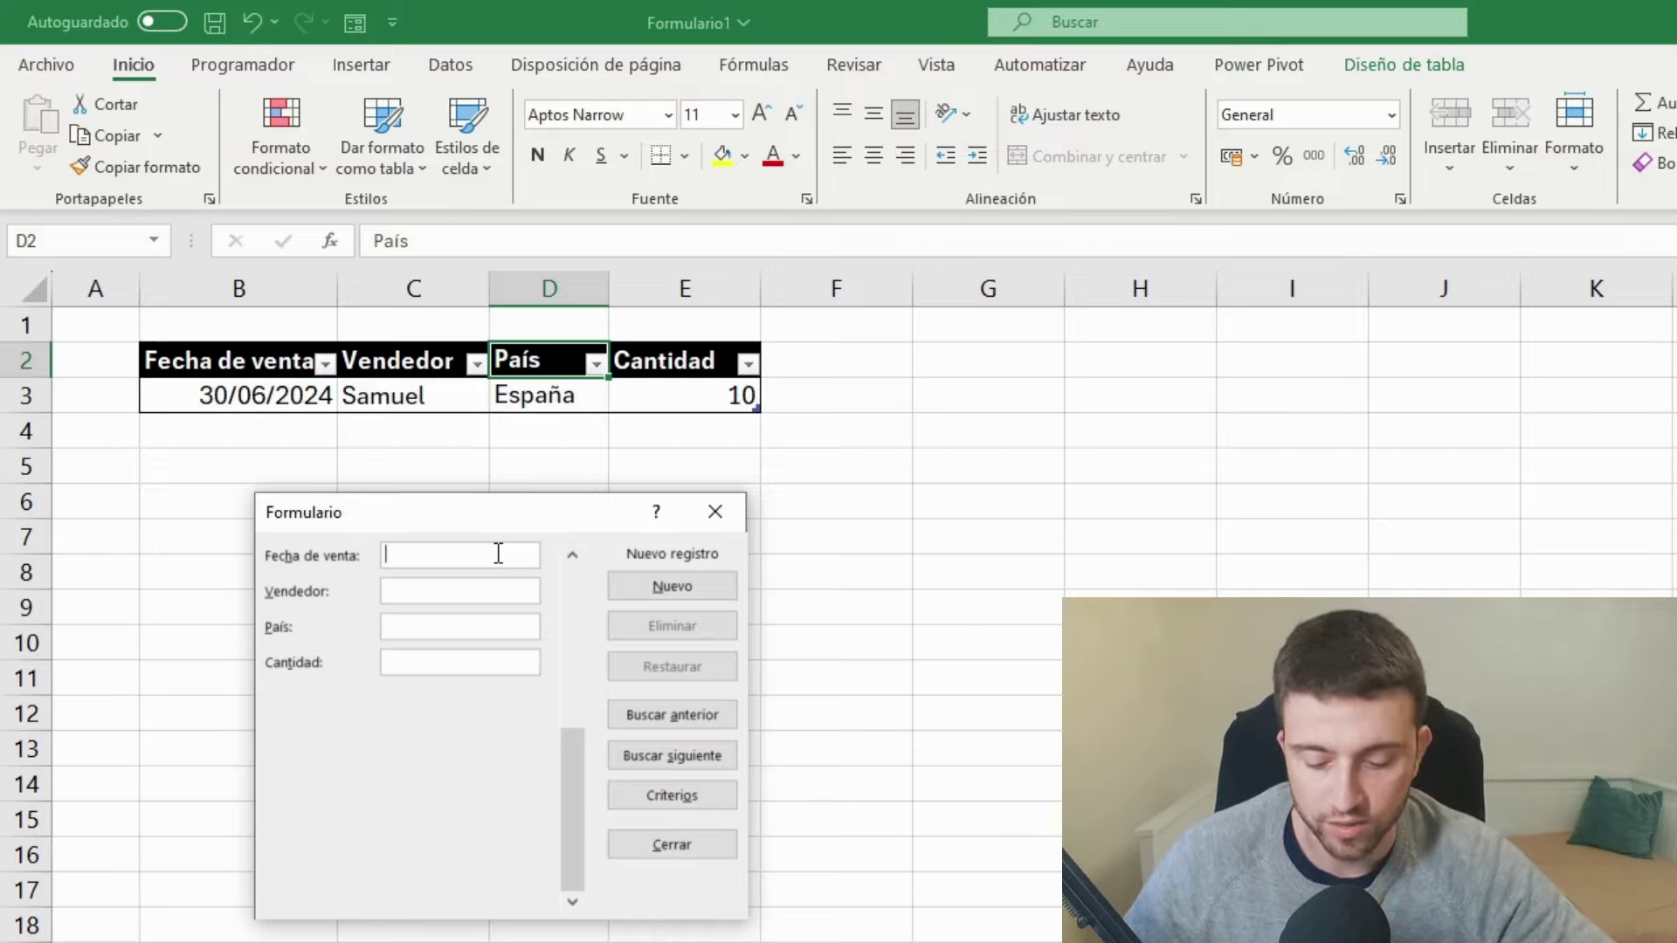
text(01/06/)
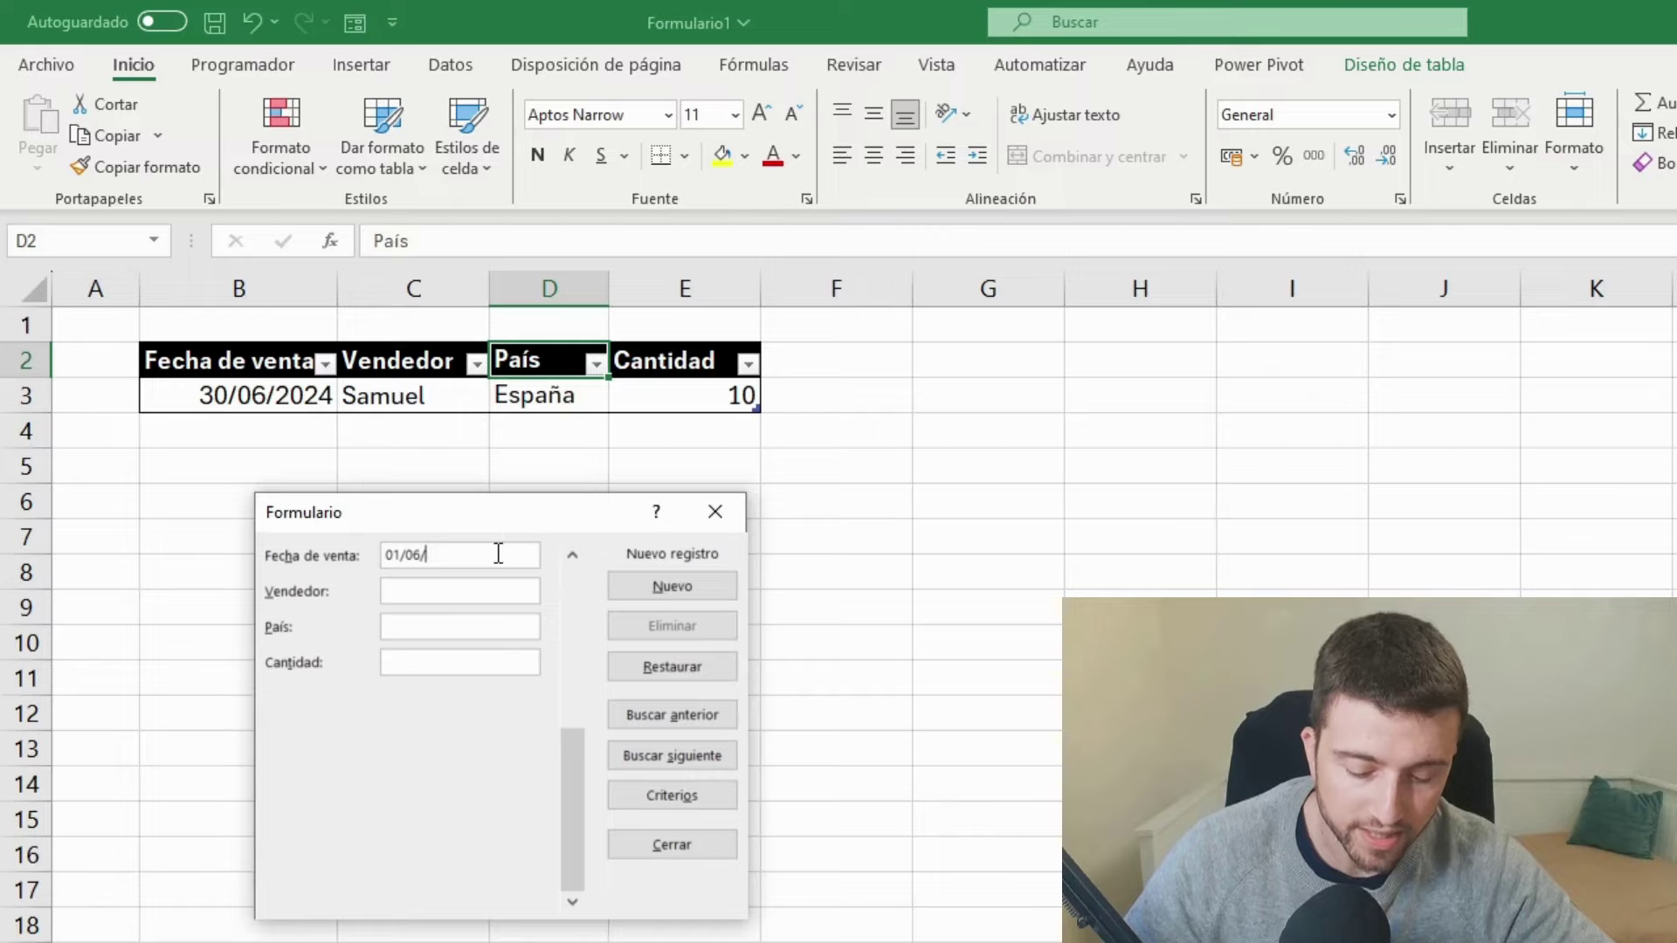
text(202)
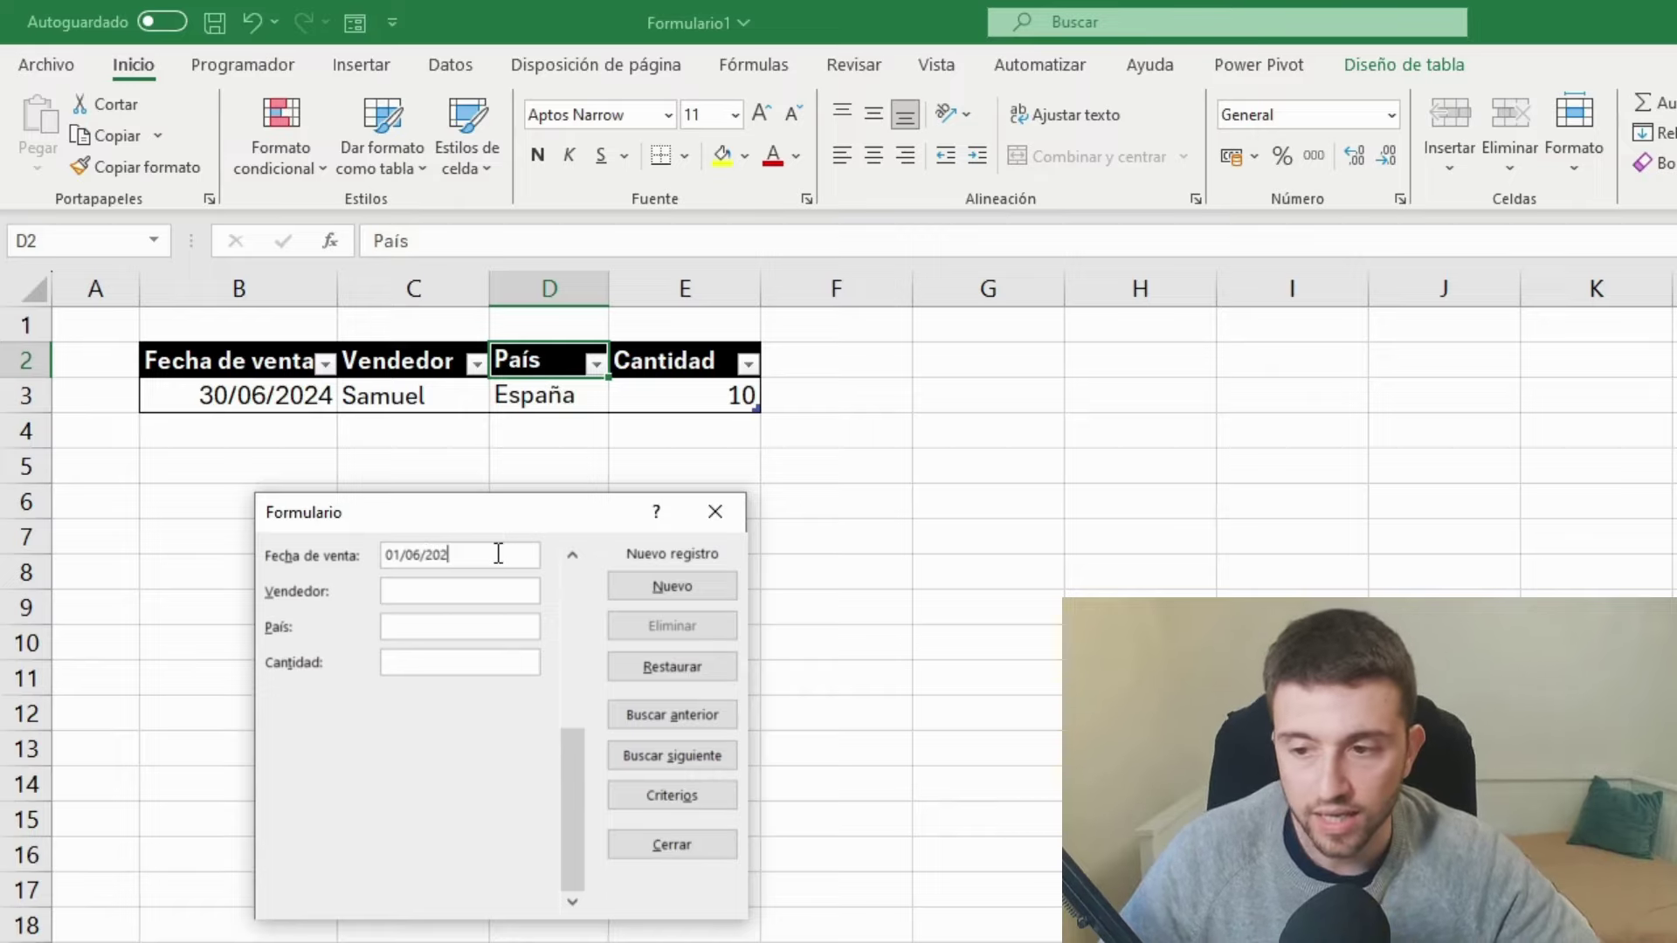
text(4)
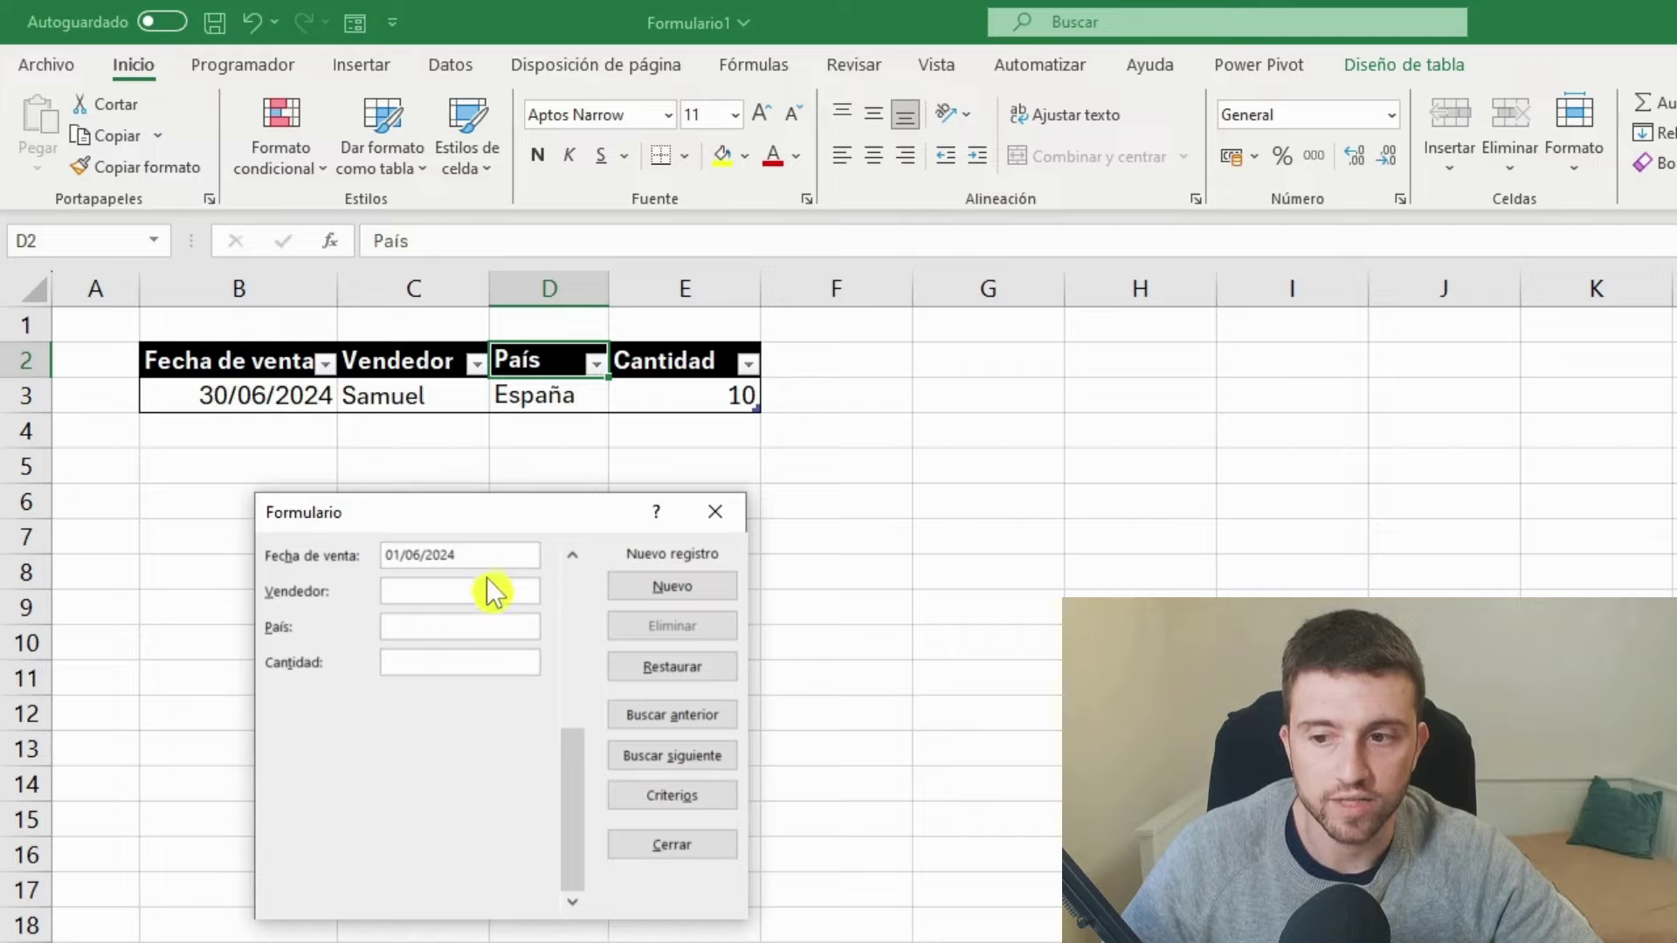
text(D)
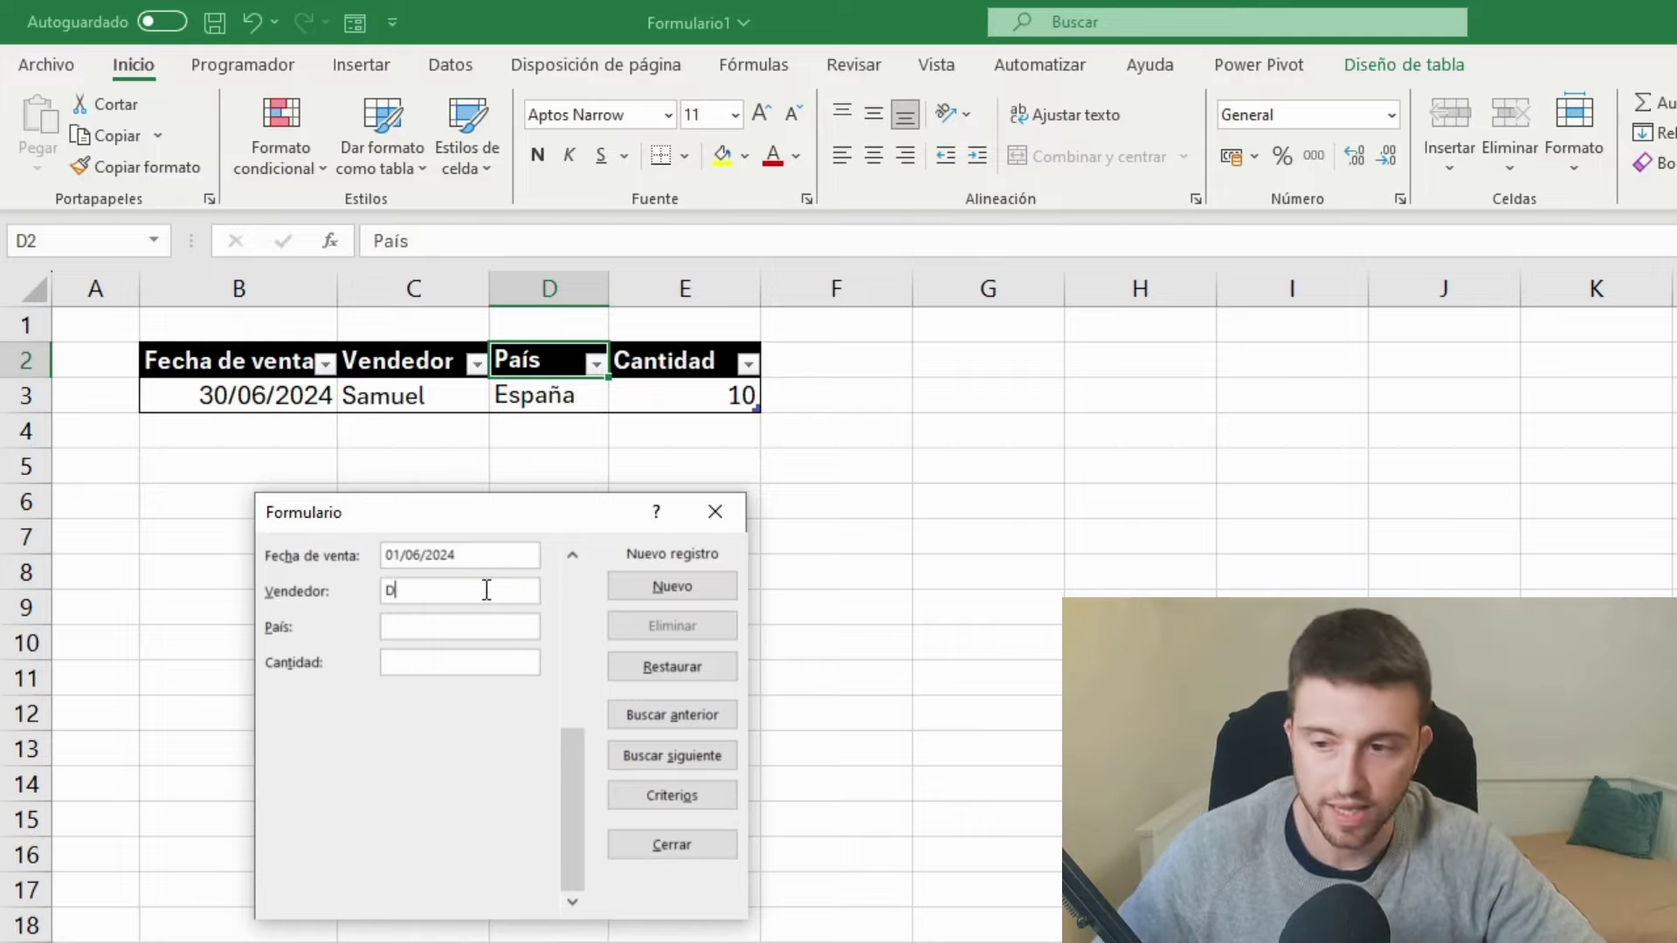
text(ani)
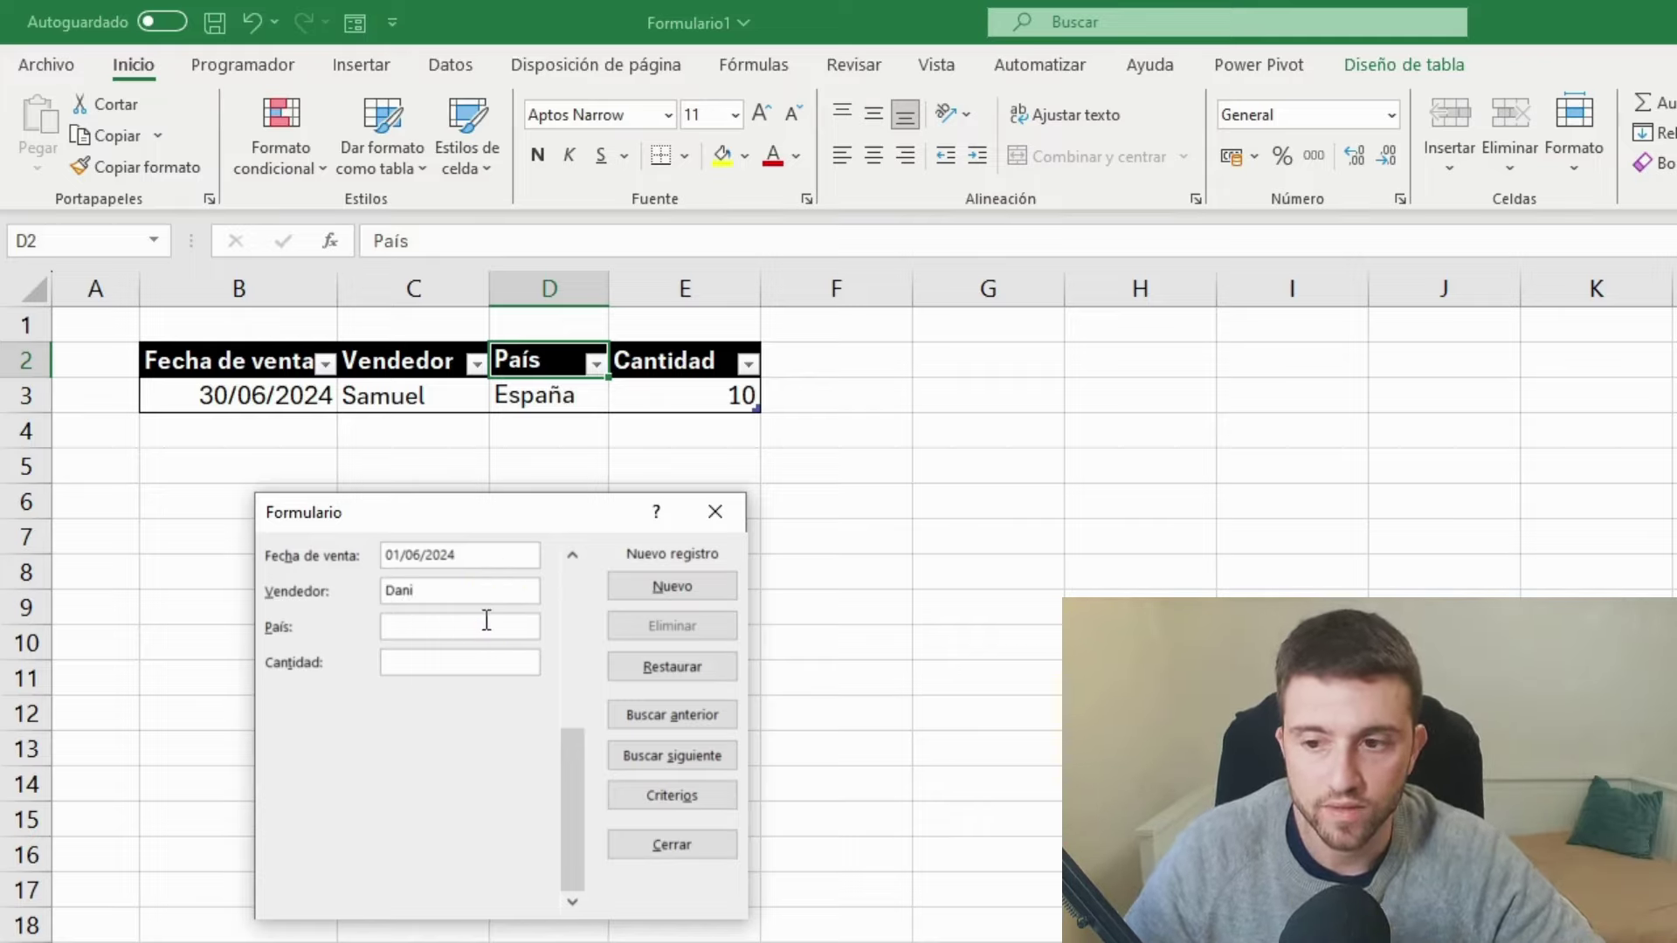
click(487, 620)
text(20)
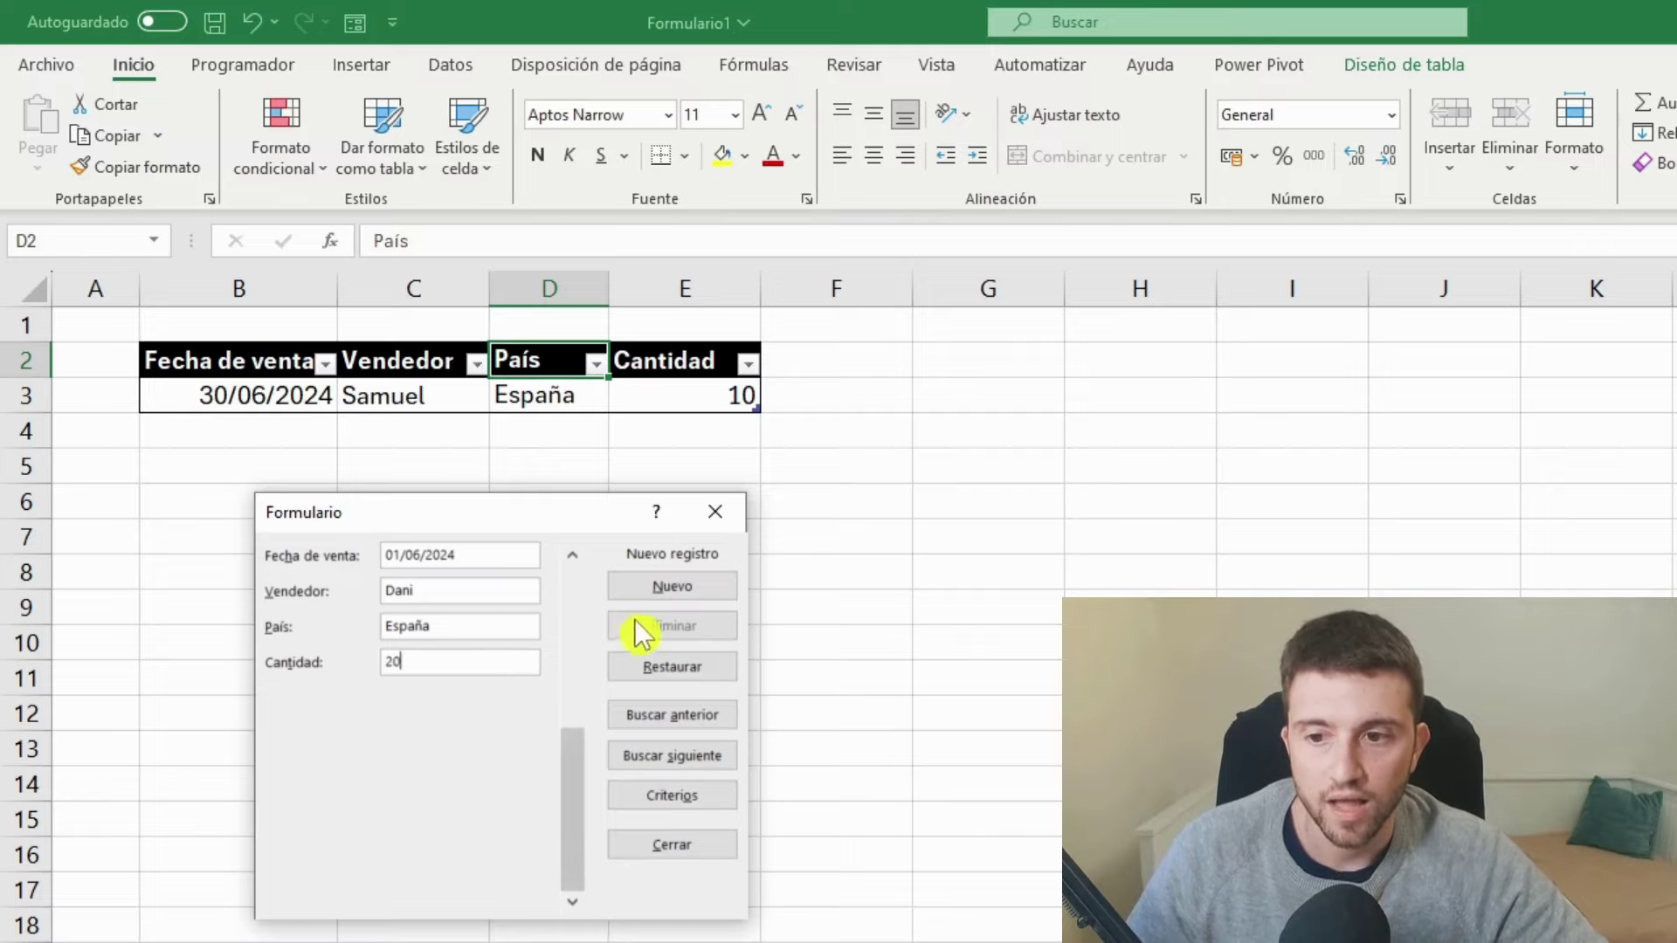
click(673, 586)
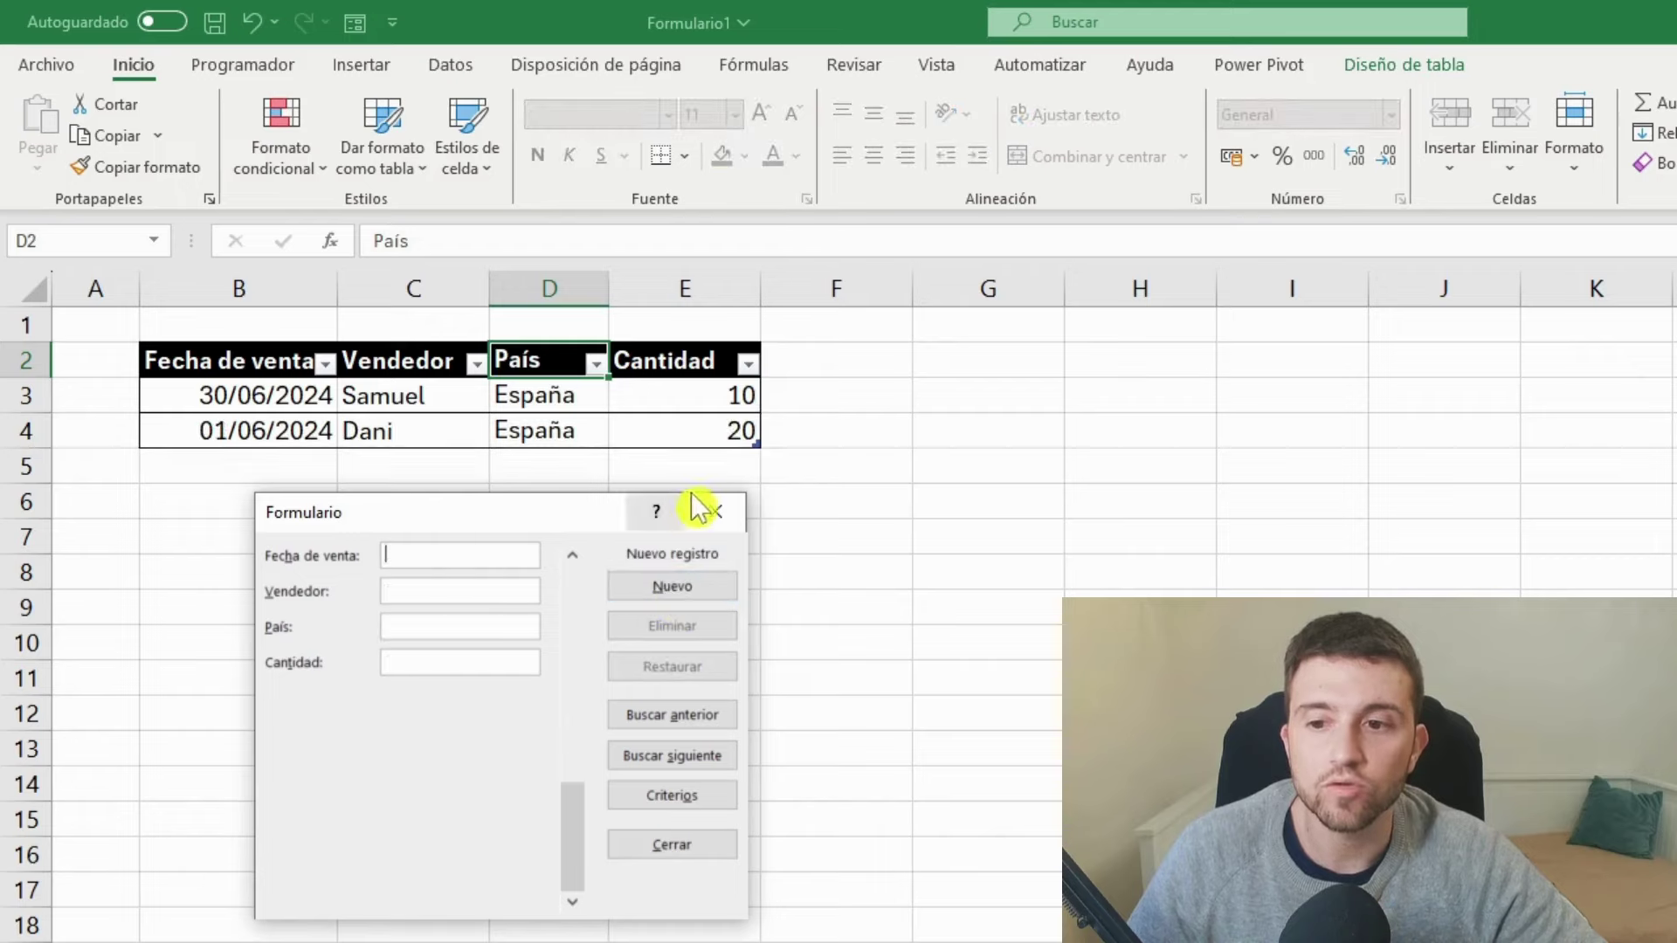
click(711, 517)
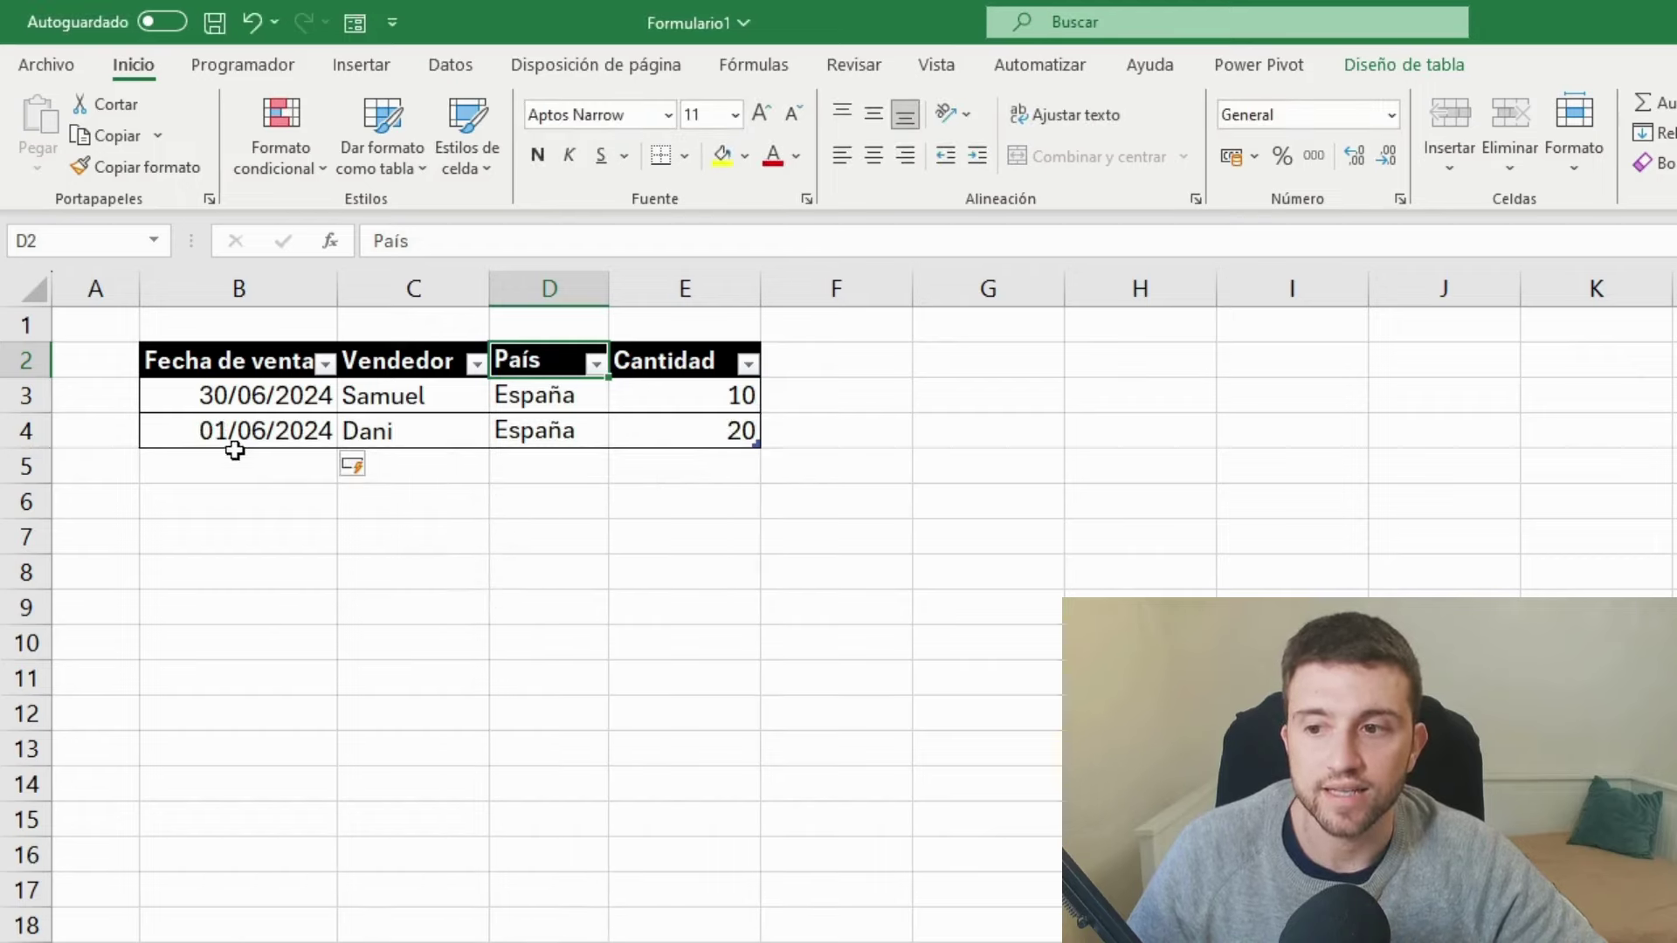
drag(253, 430, 678, 430)
Open the data form on record 2, try editing Cantidad, then revert with Restaurar.
click(679, 430)
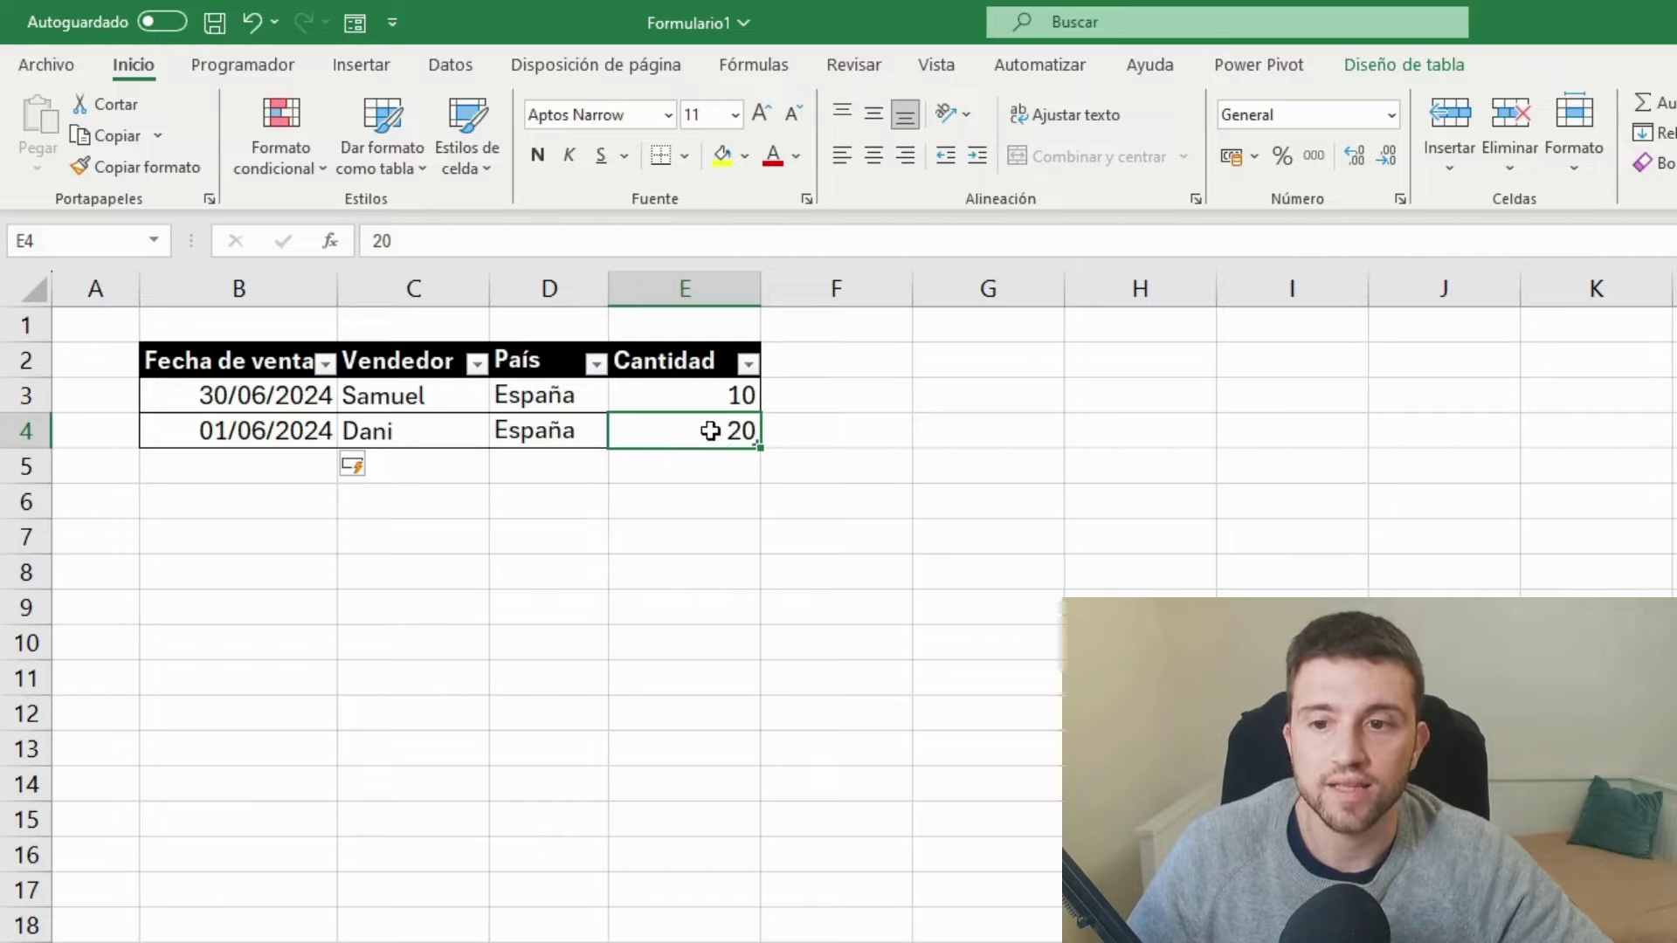
click(353, 30)
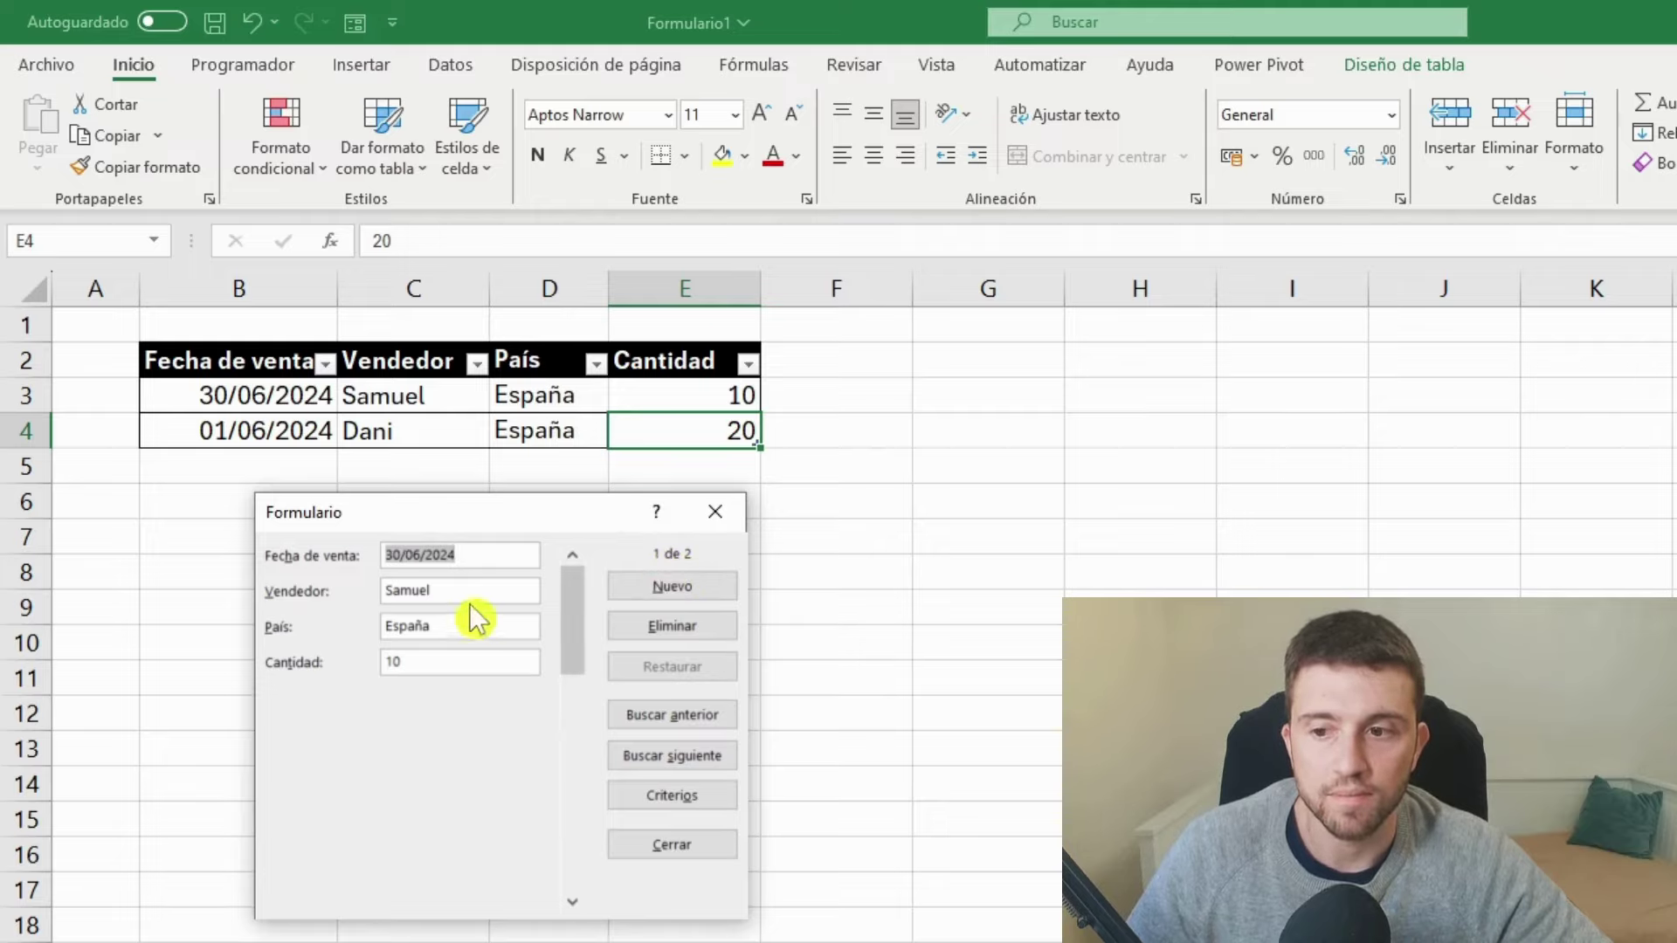
click(664, 756)
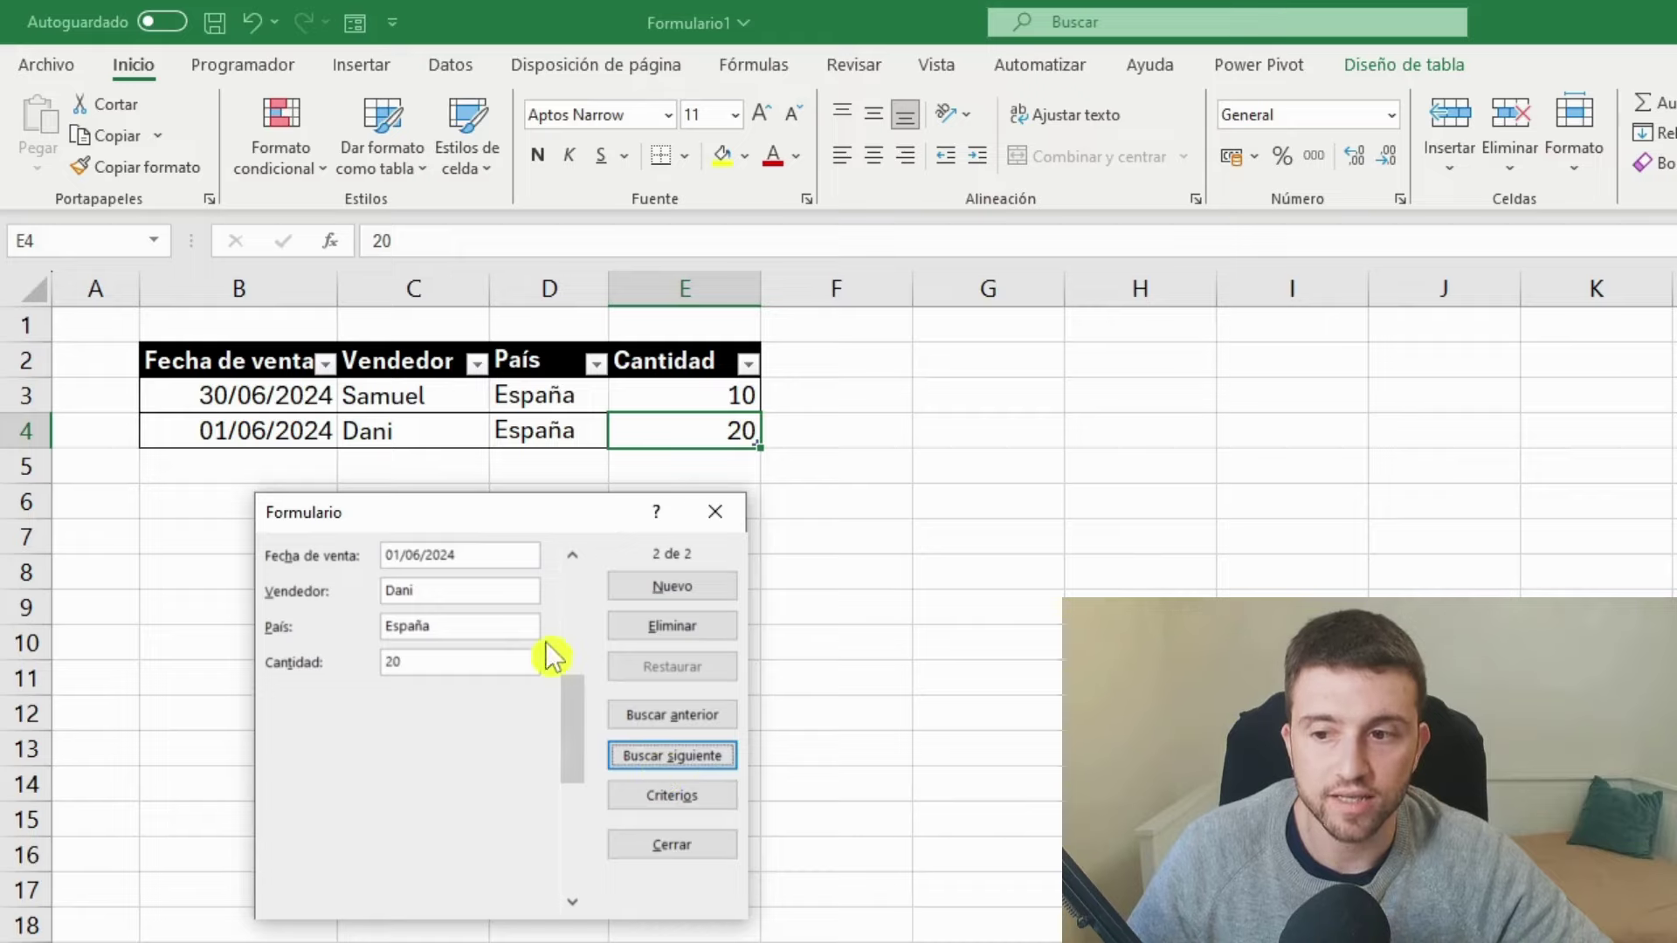
click(448, 655)
key(BackSpace)
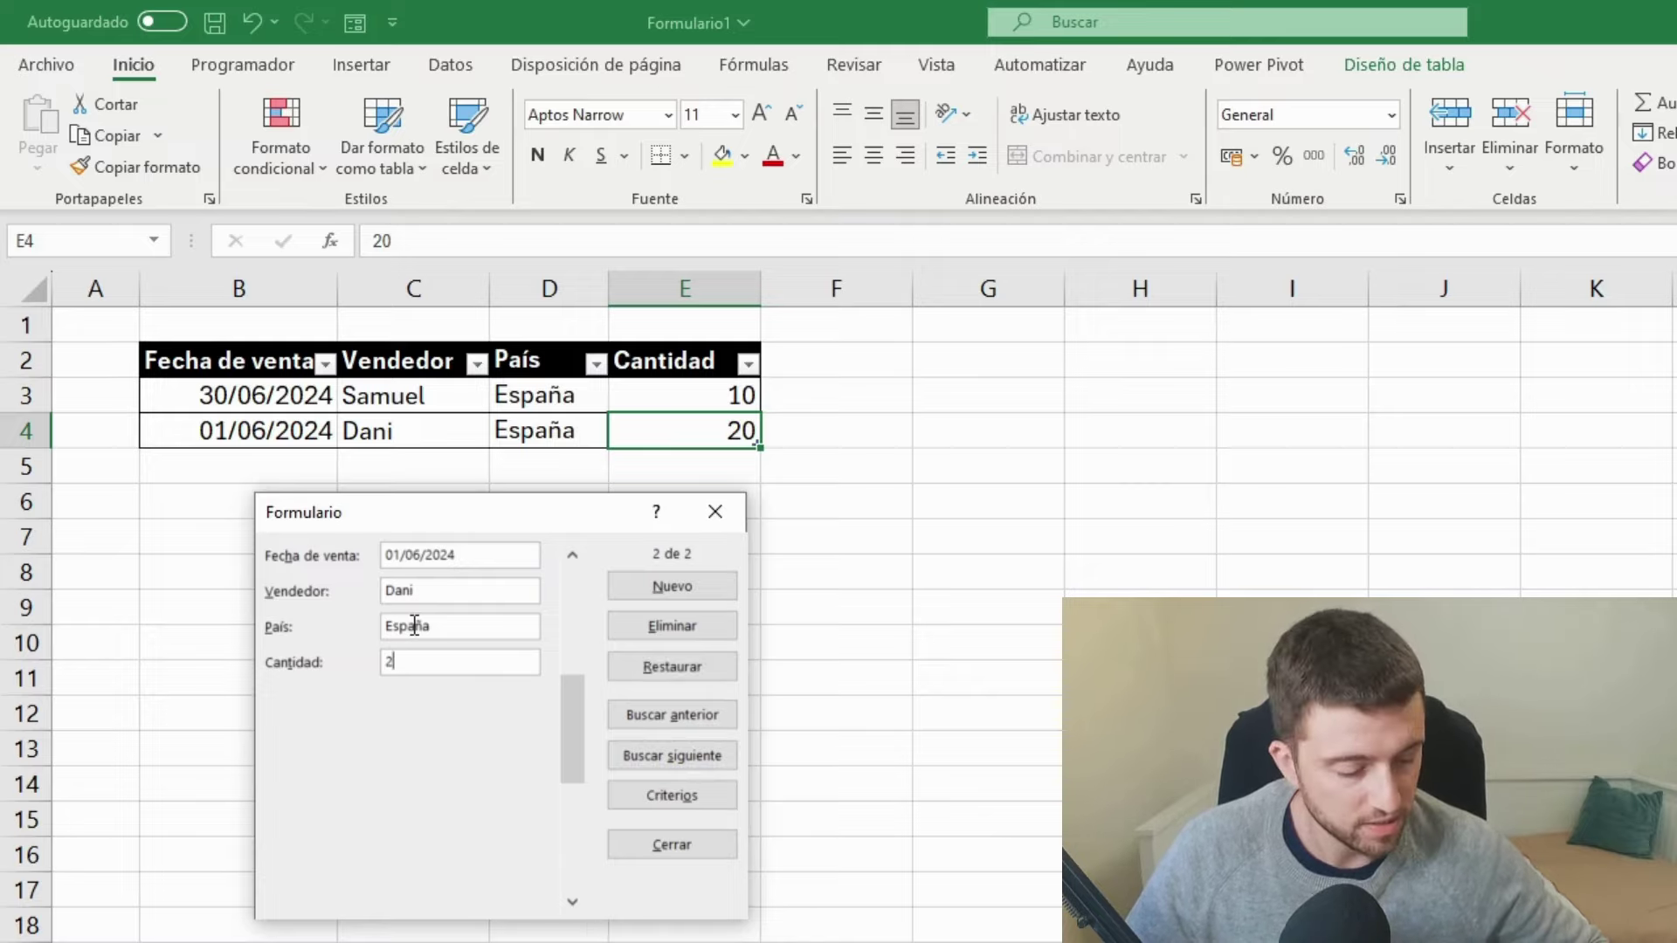
text(5)
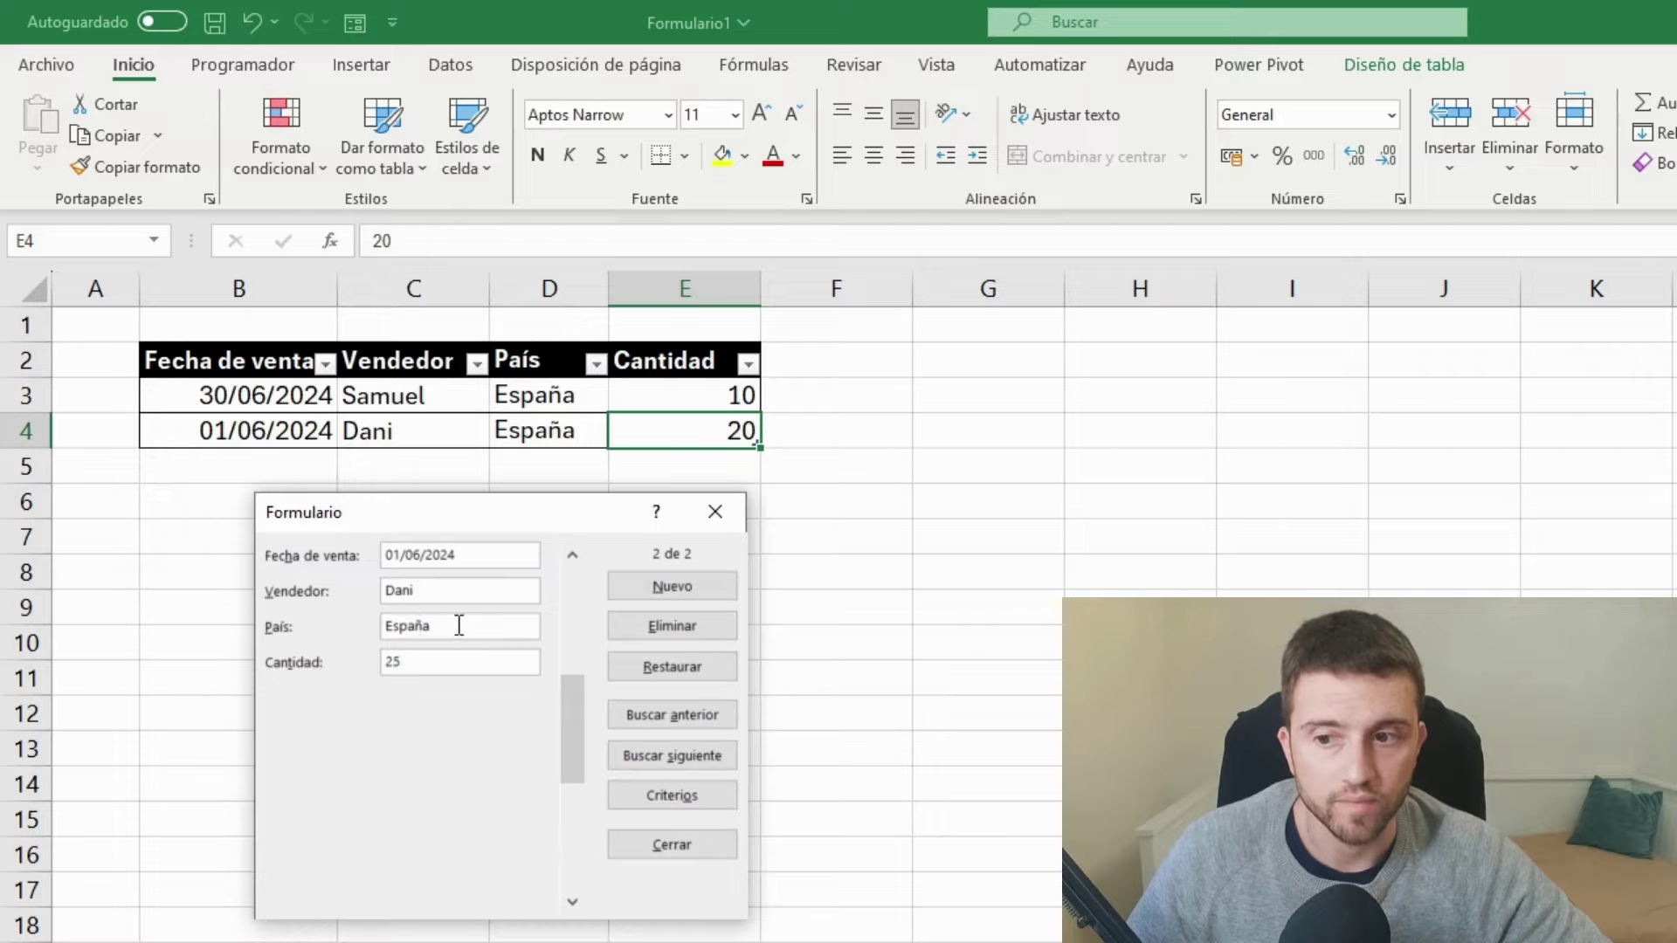
click(698, 676)
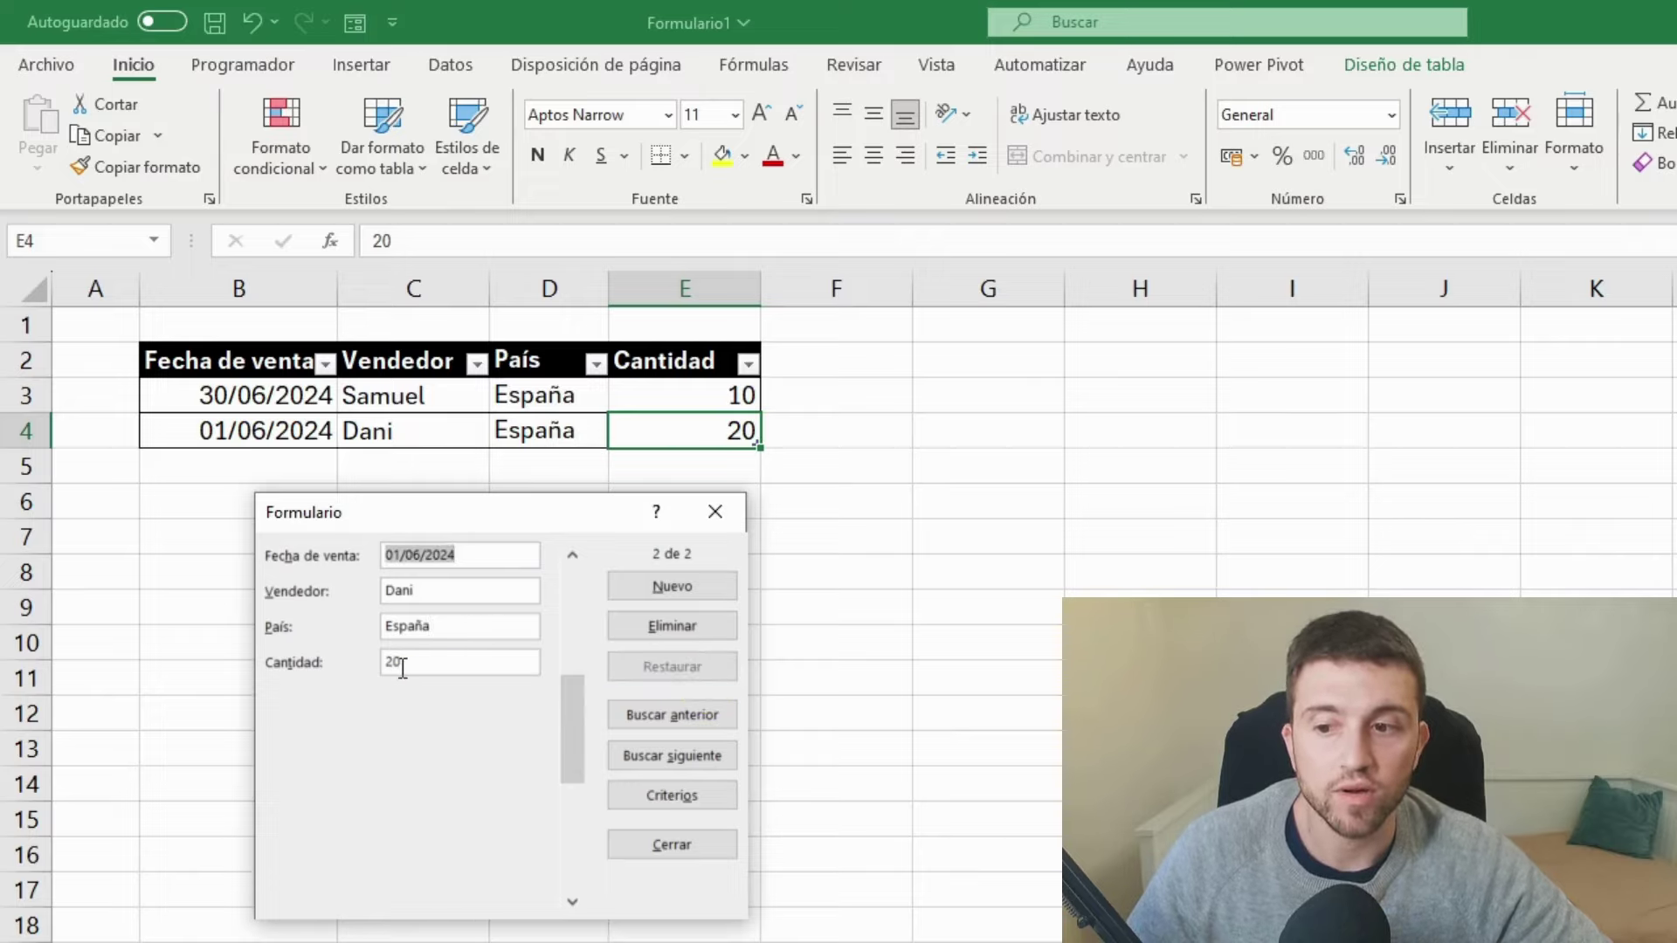
Change the second sale's Cantidad from 20 to 25 and close the form.
click(432, 657)
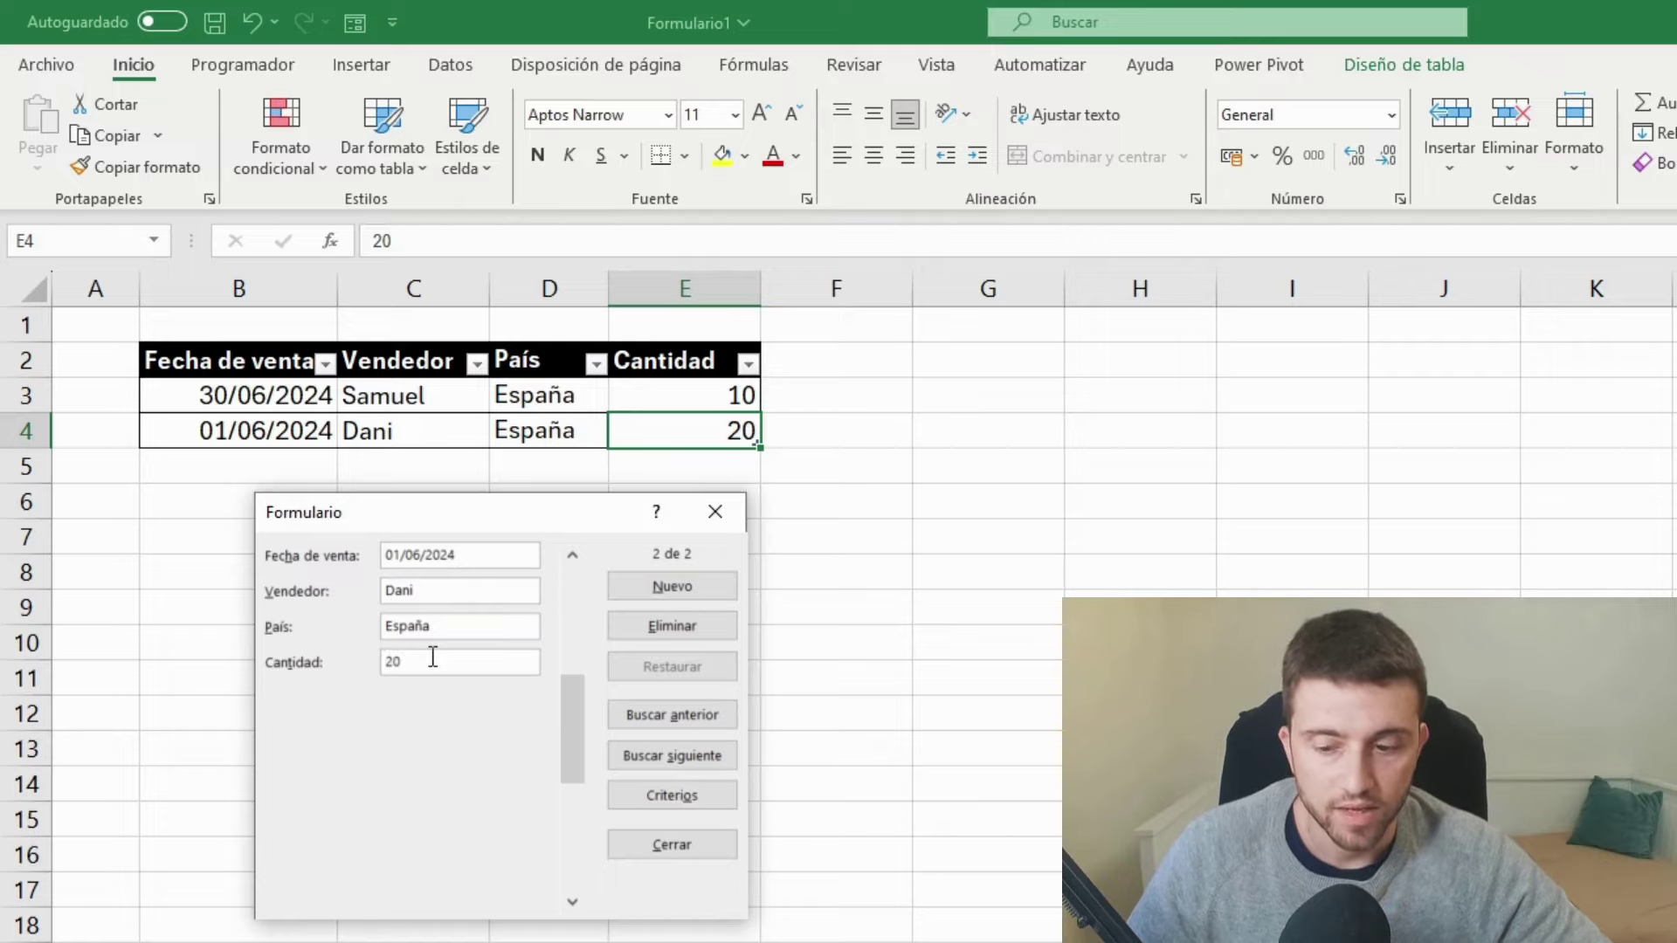
key(BackSpace)
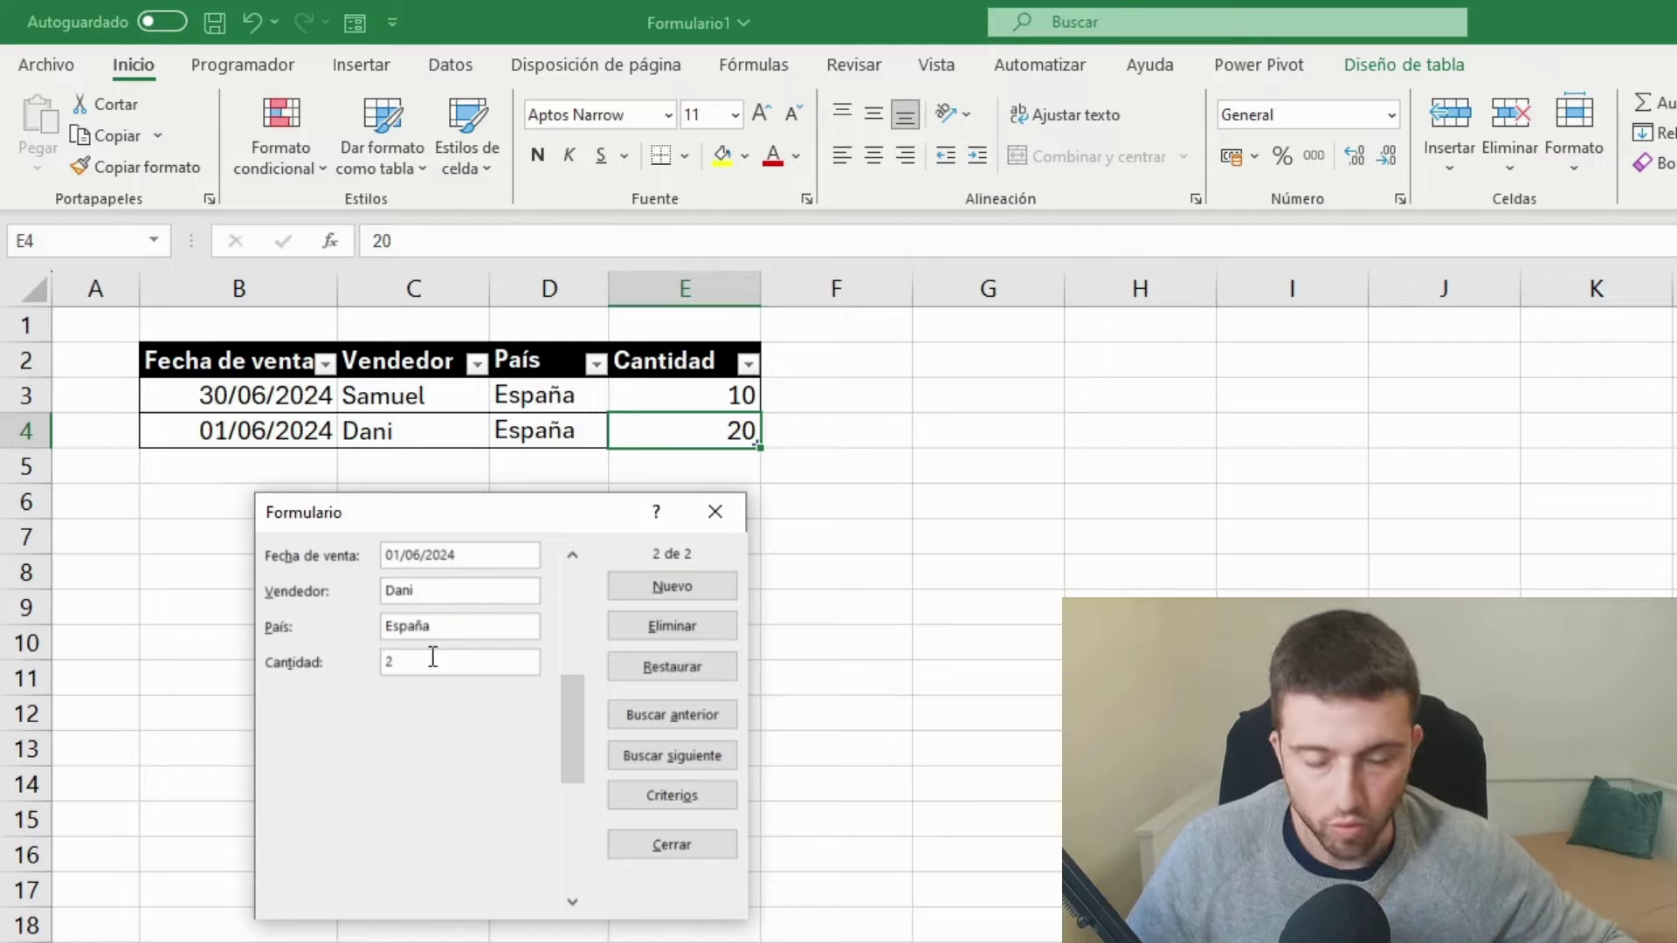
text(5)
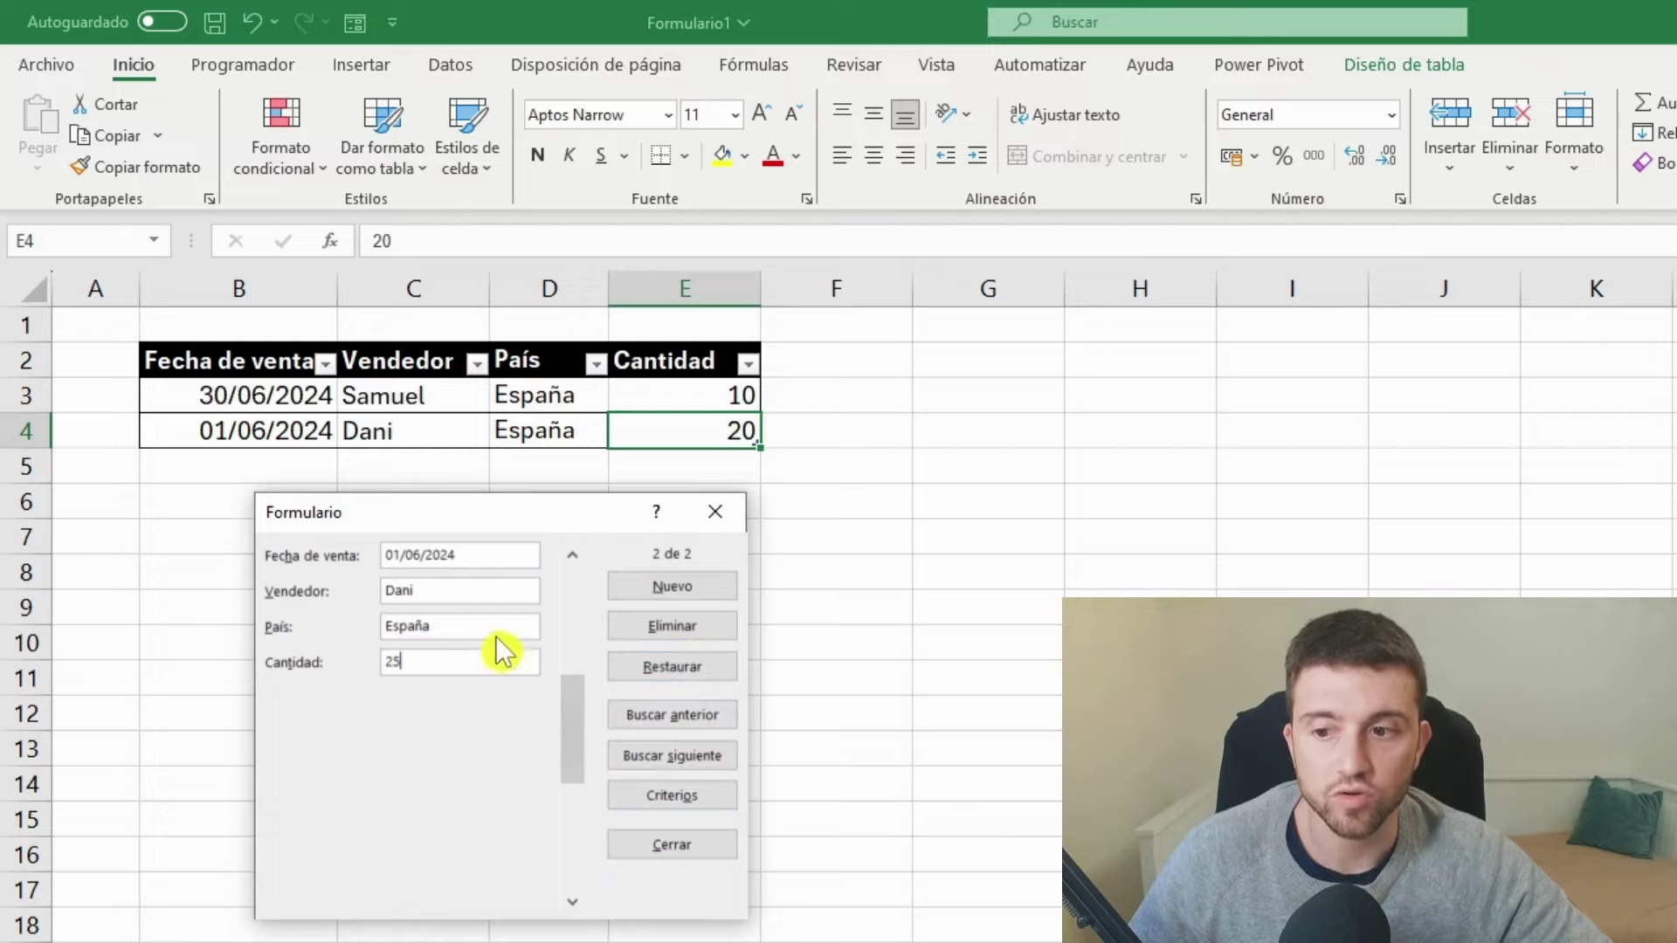
click(680, 848)
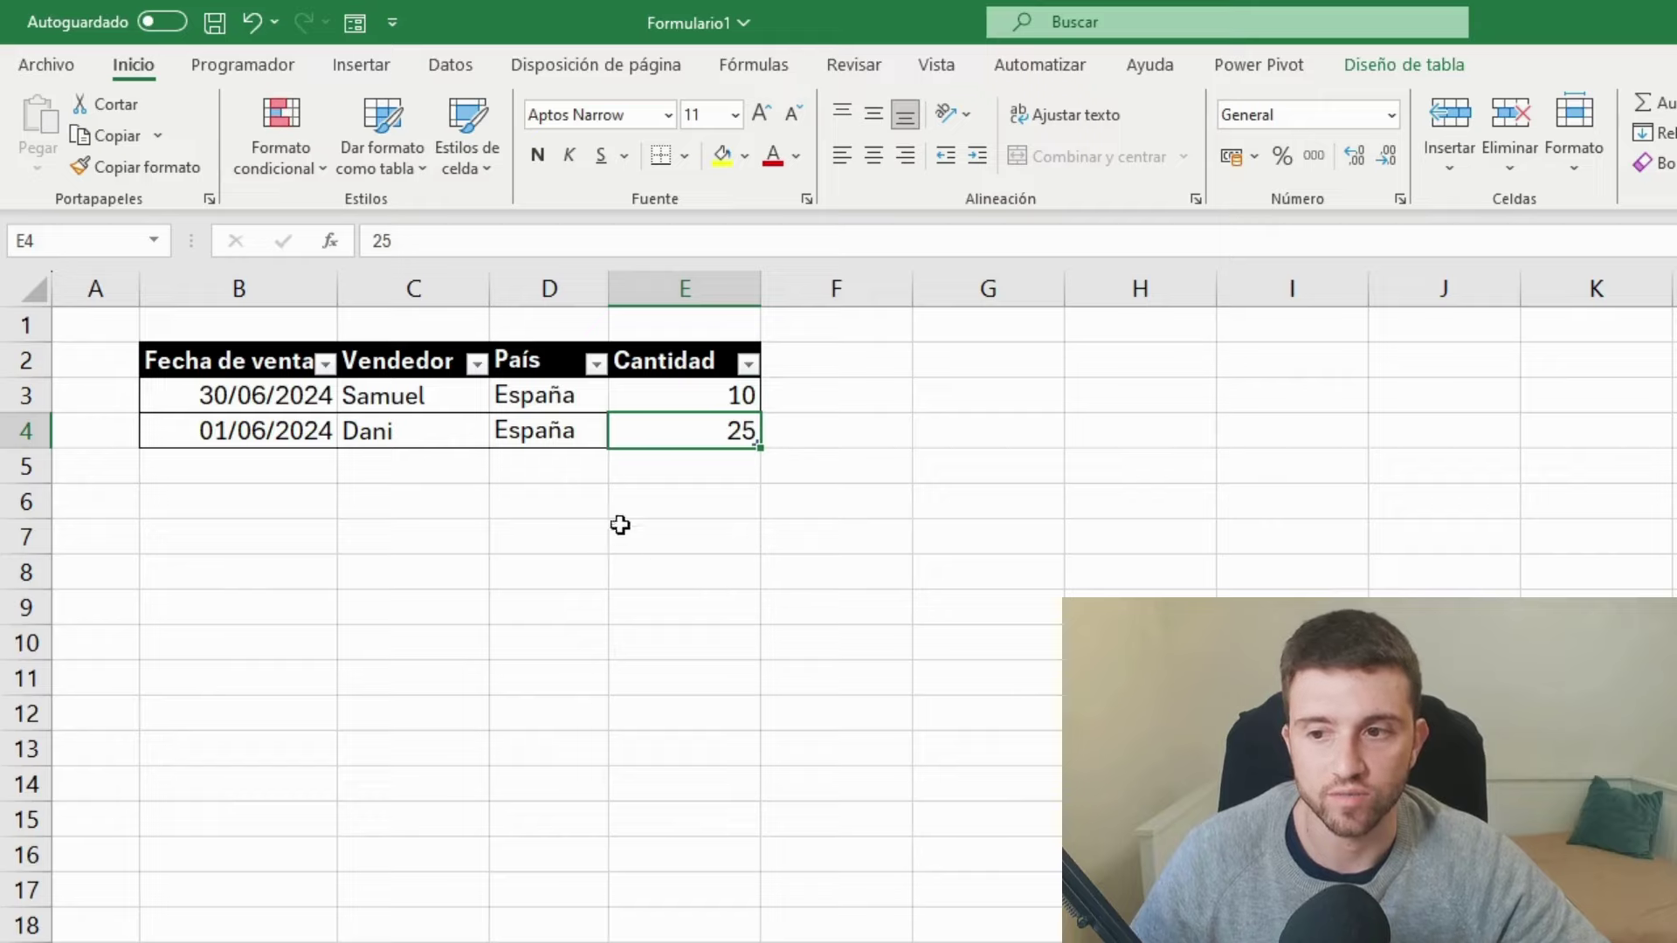
Delete the 30/06/2024 record through the data form, then select cell B3.
click(355, 24)
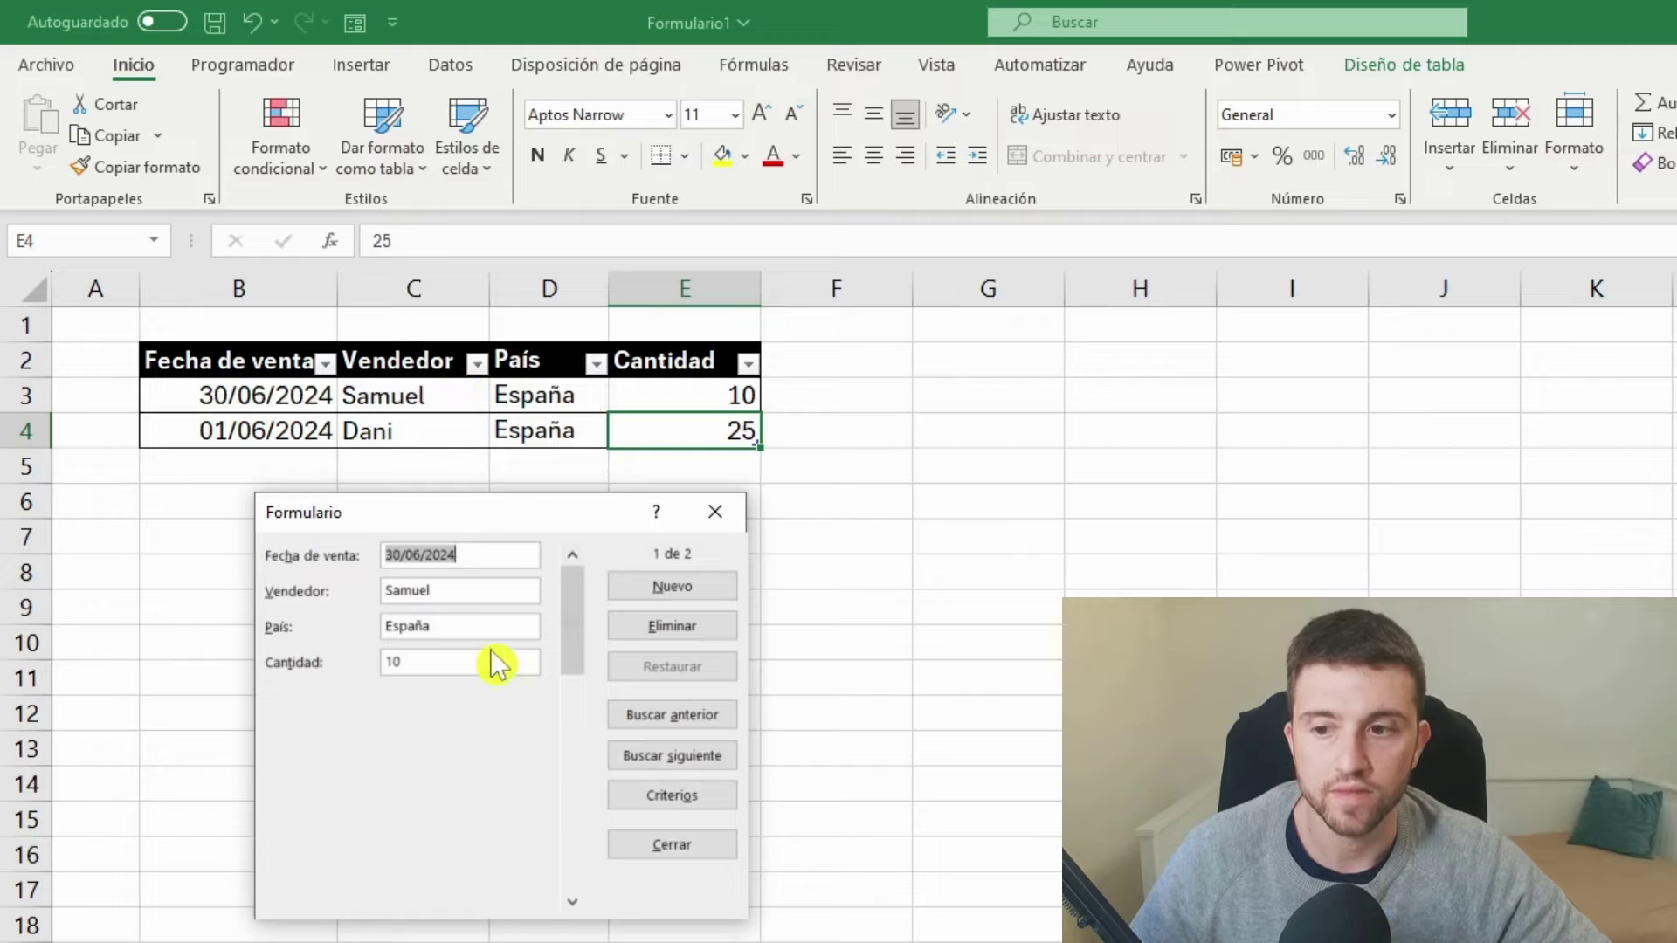
click(686, 635)
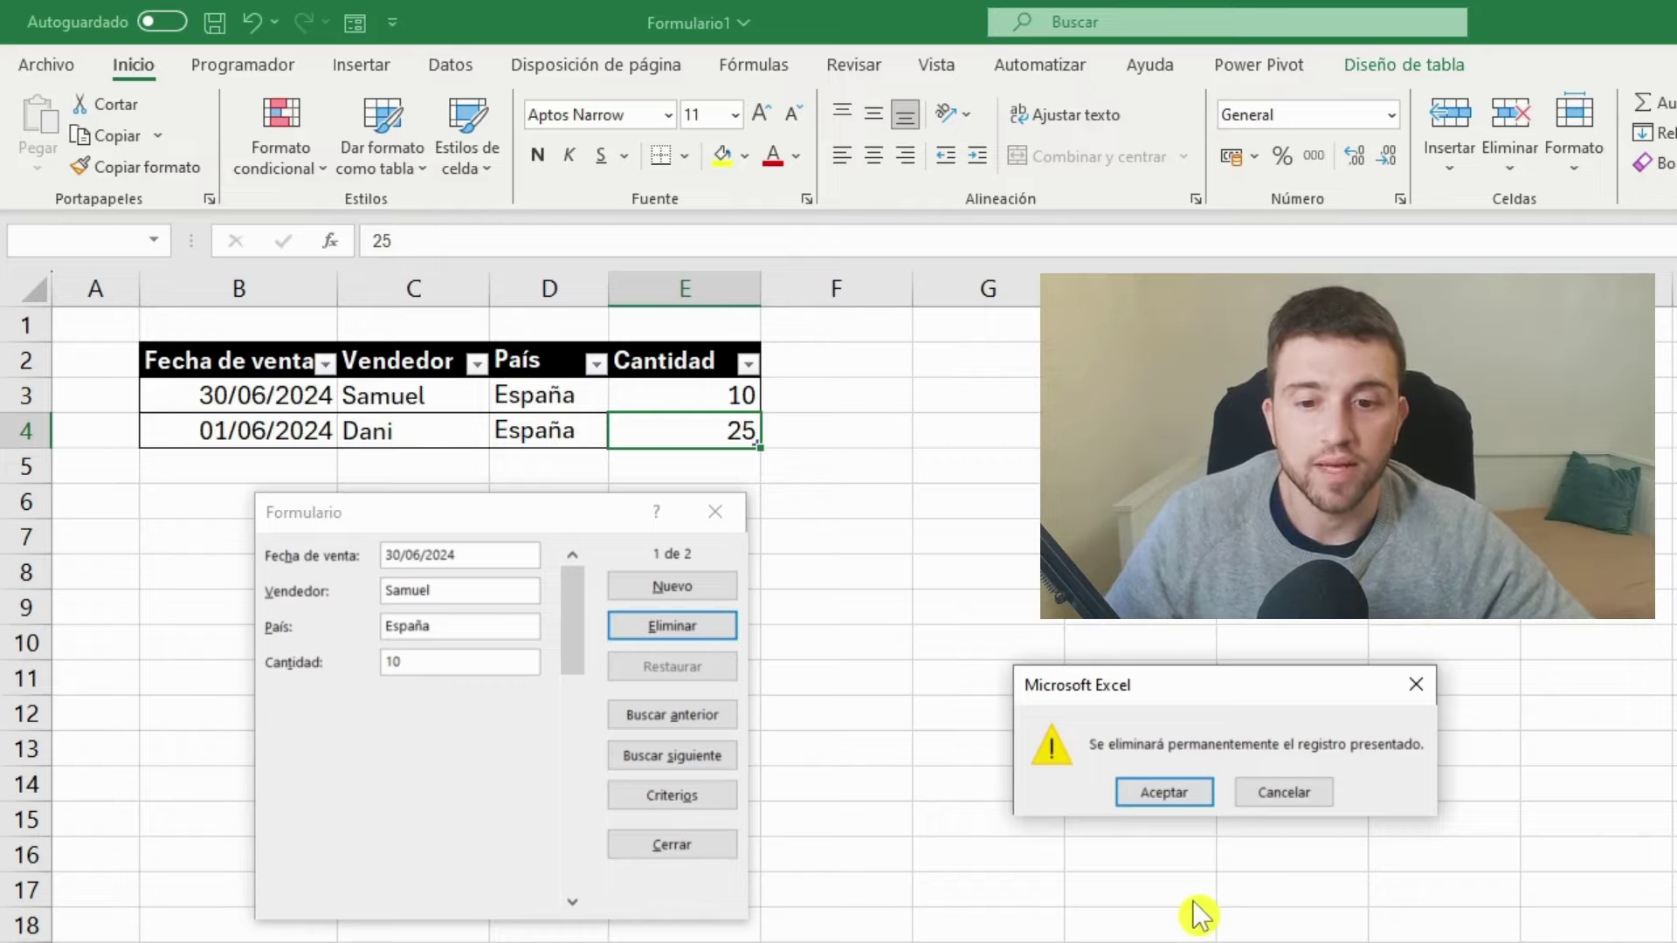
click(1203, 802)
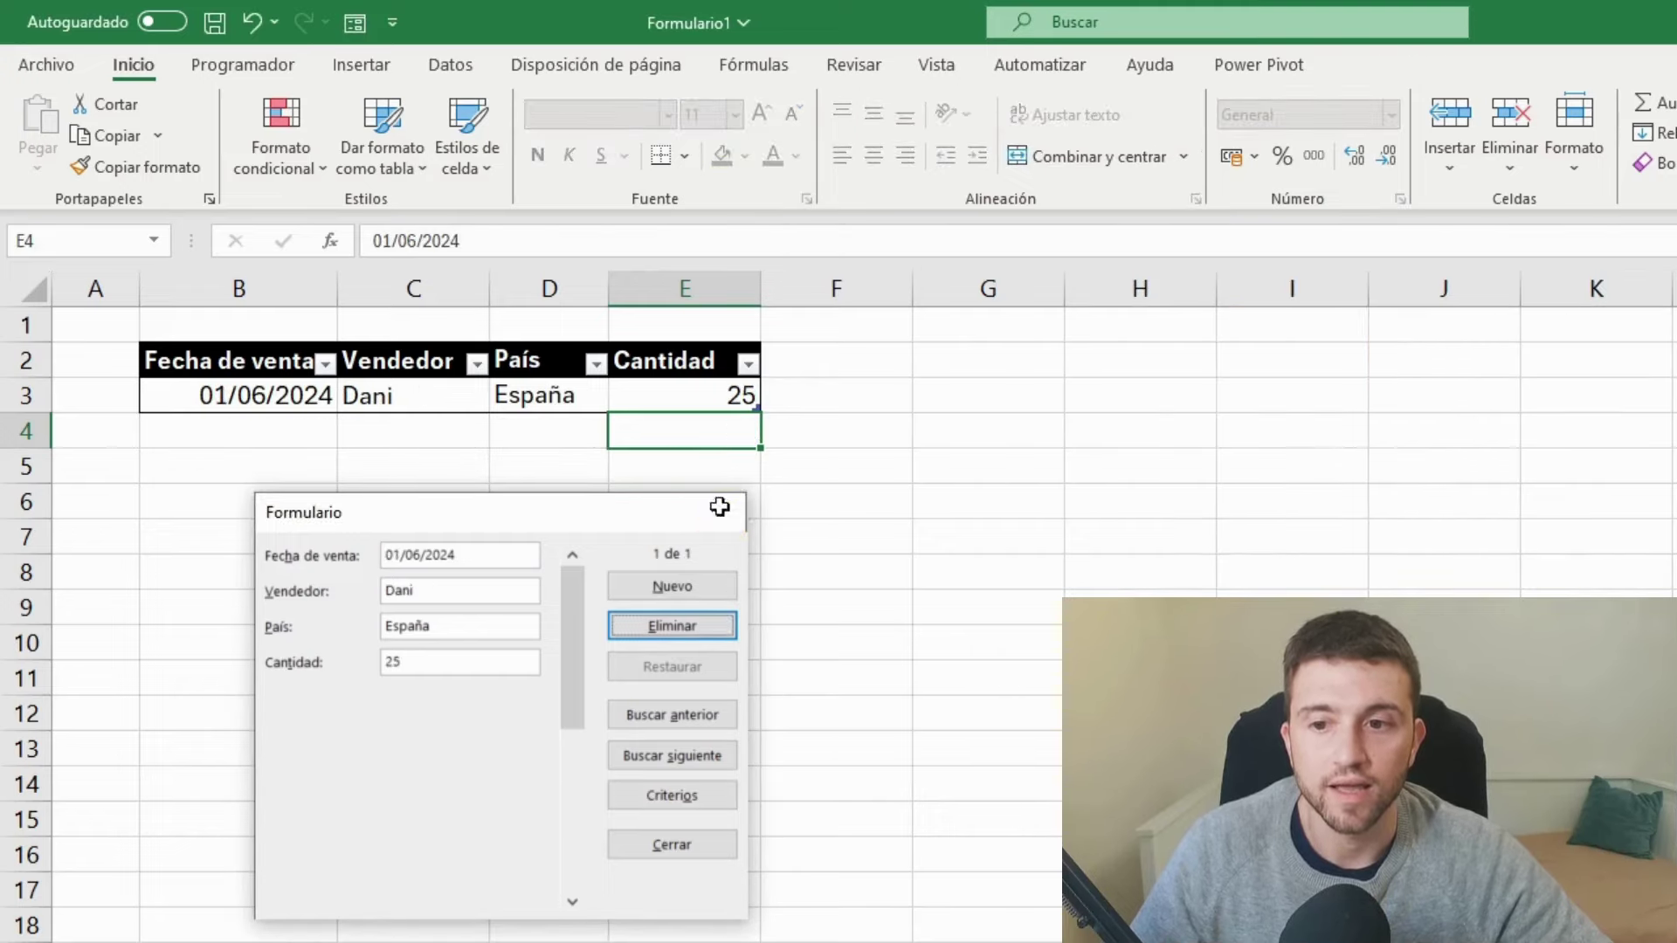
click(714, 511)
click(648, 465)
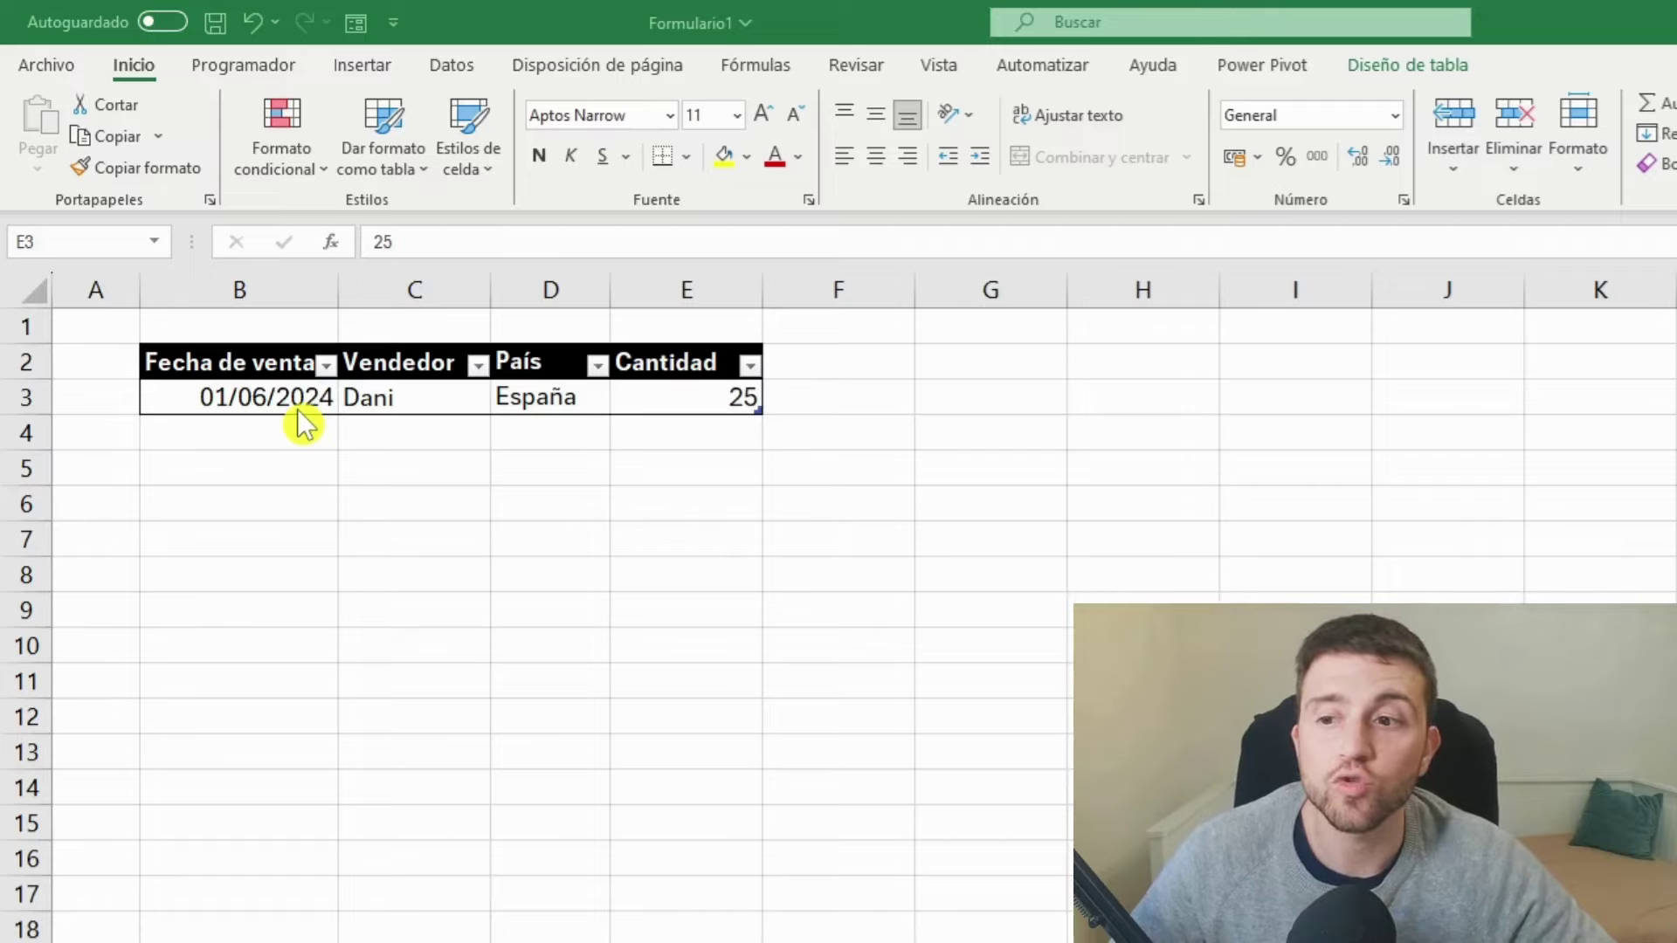
click(308, 381)
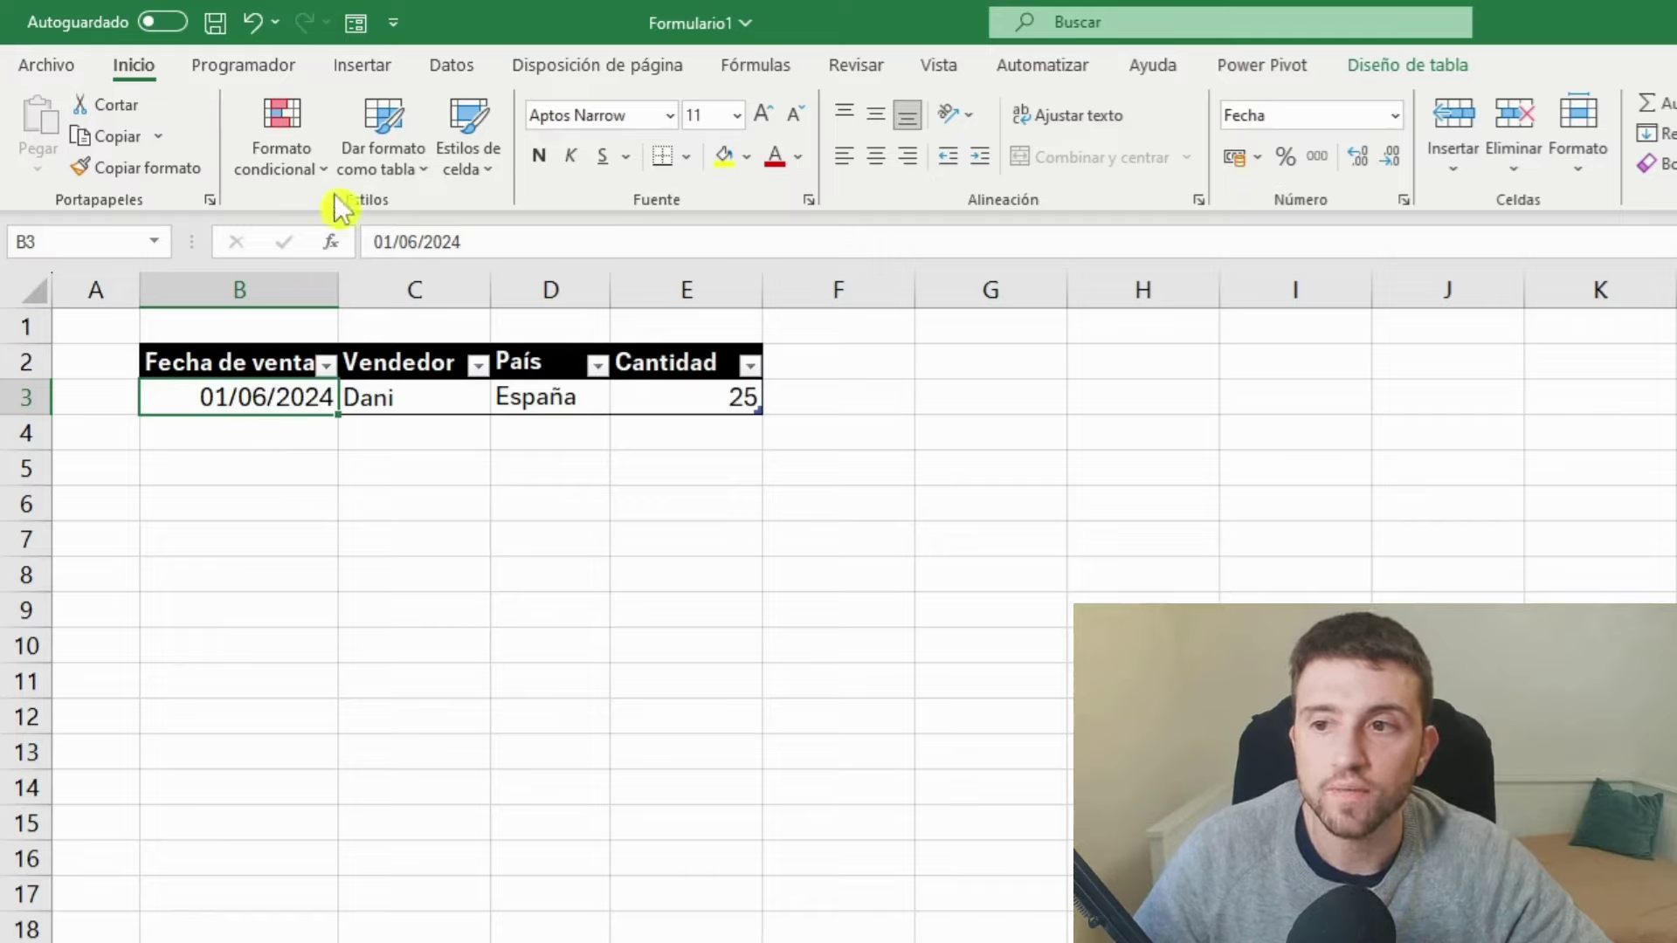
Restrict the date cell to dates between 01/01/2024 and 31/12/2024.
click(446, 72)
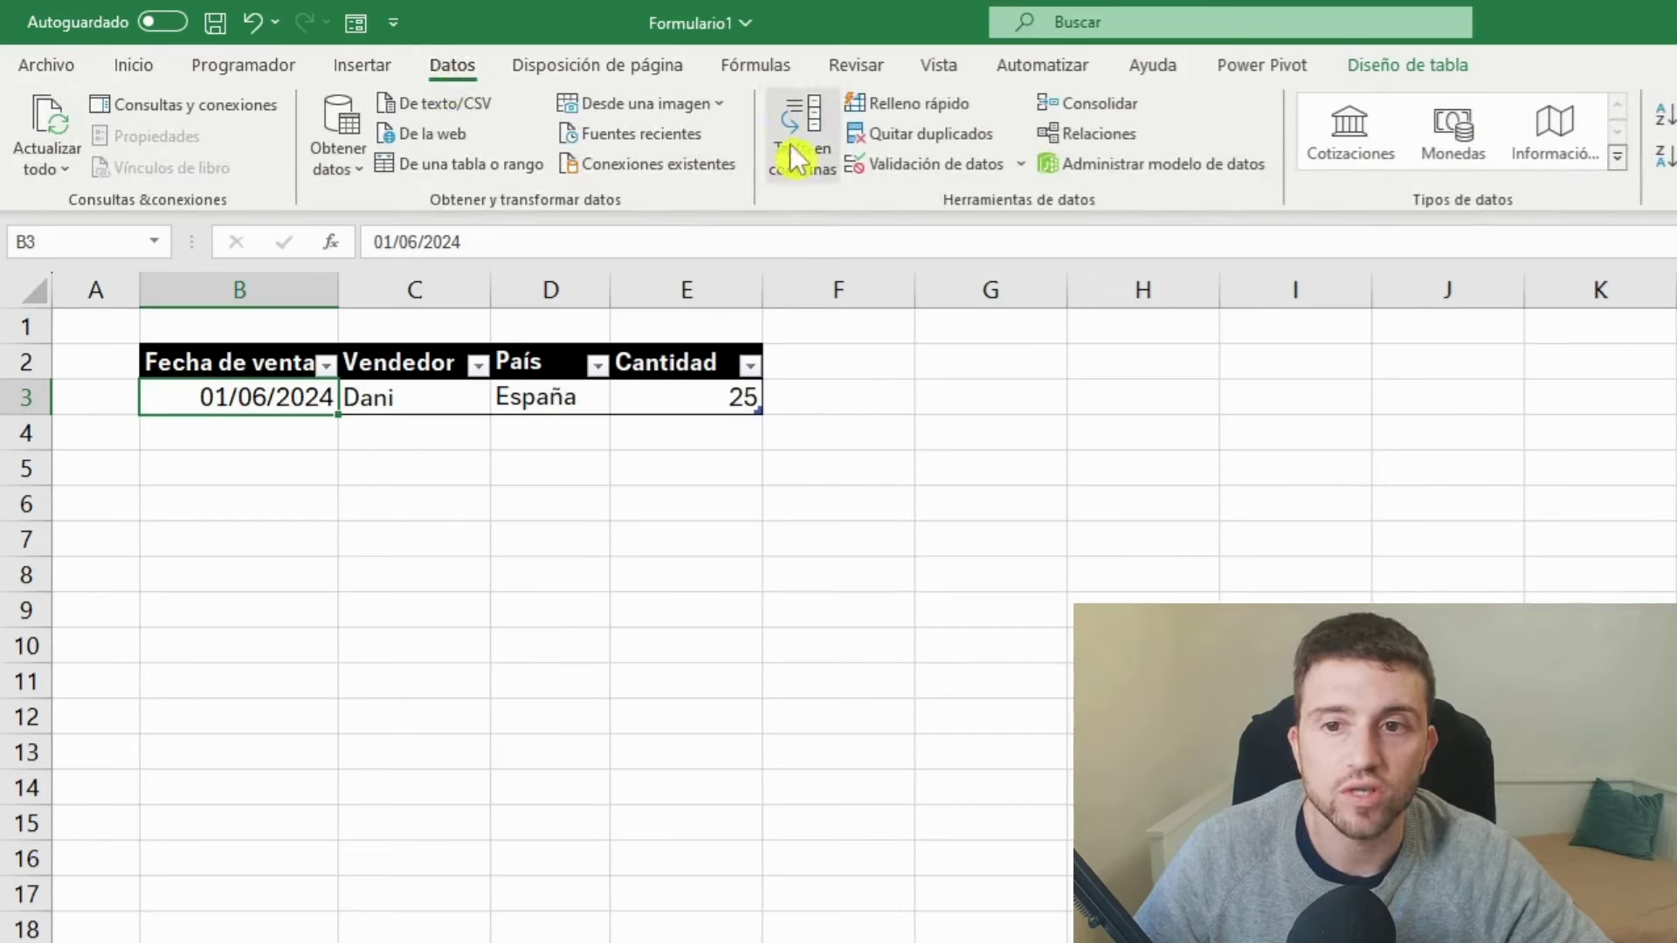
click(899, 164)
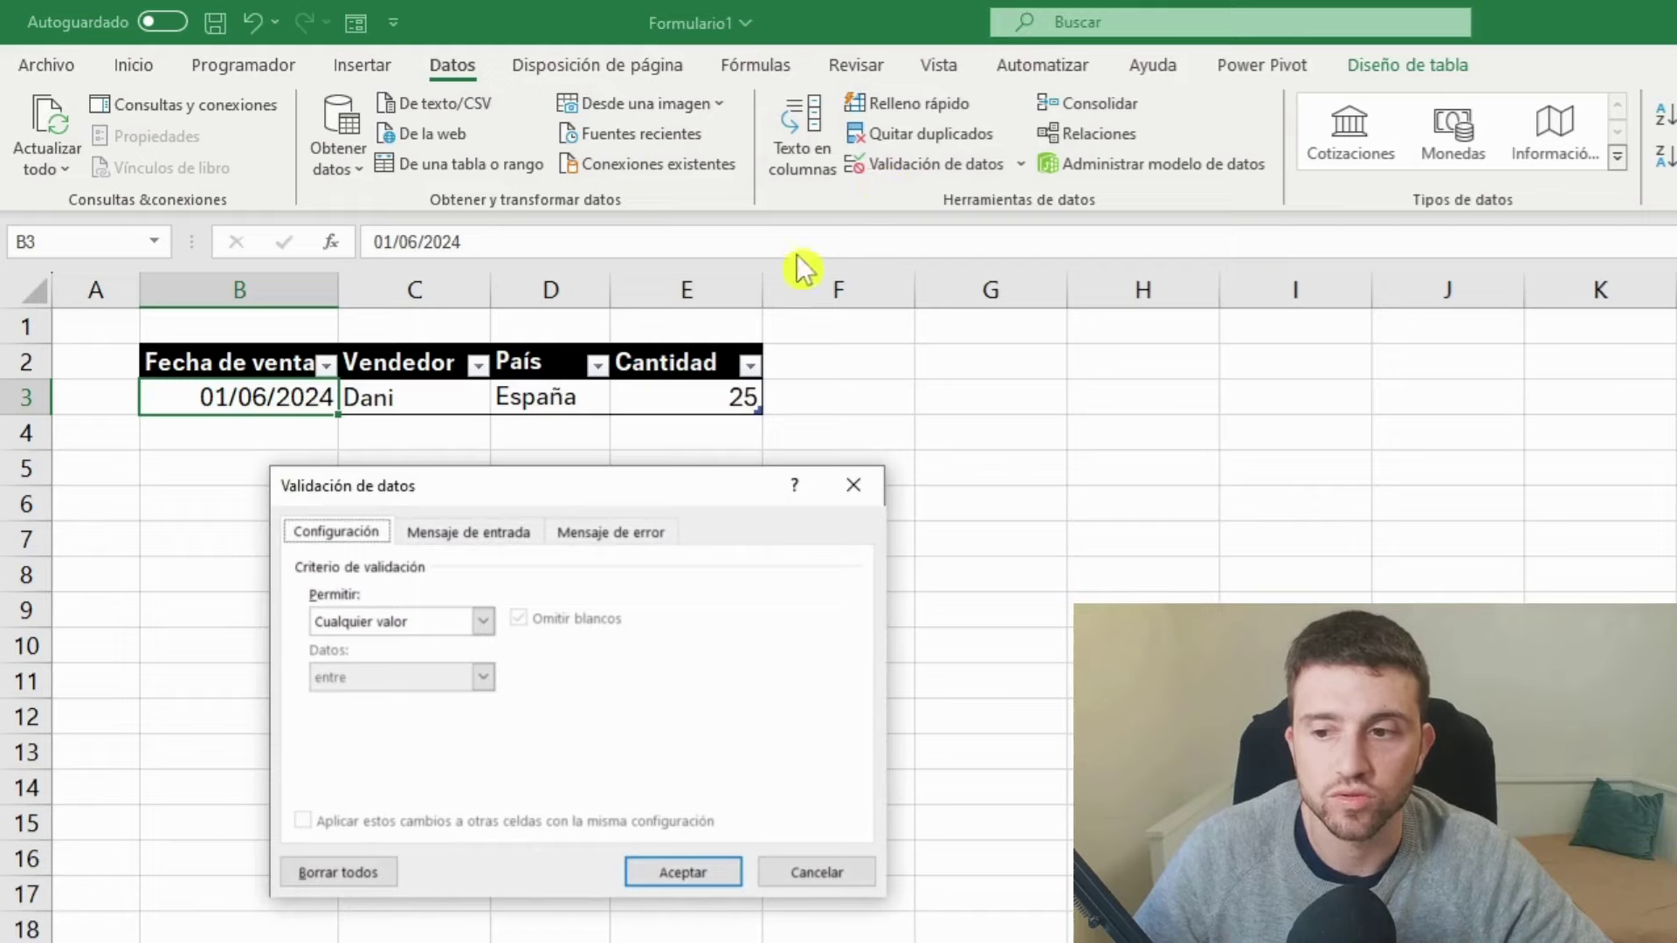
click(483, 621)
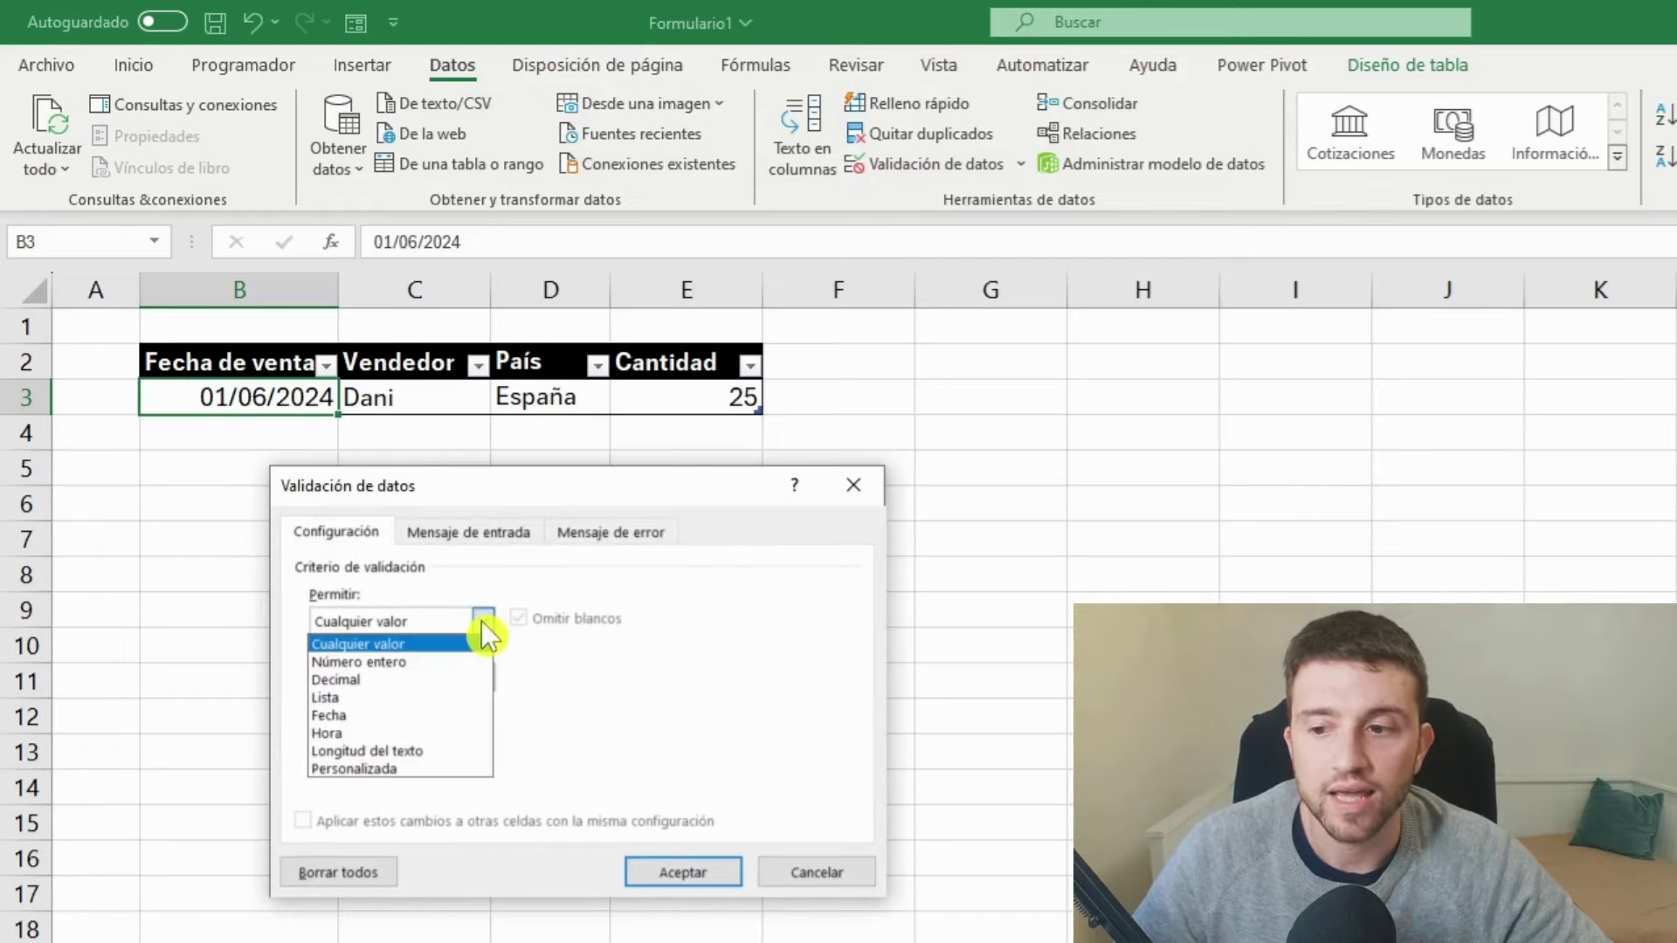
click(355, 713)
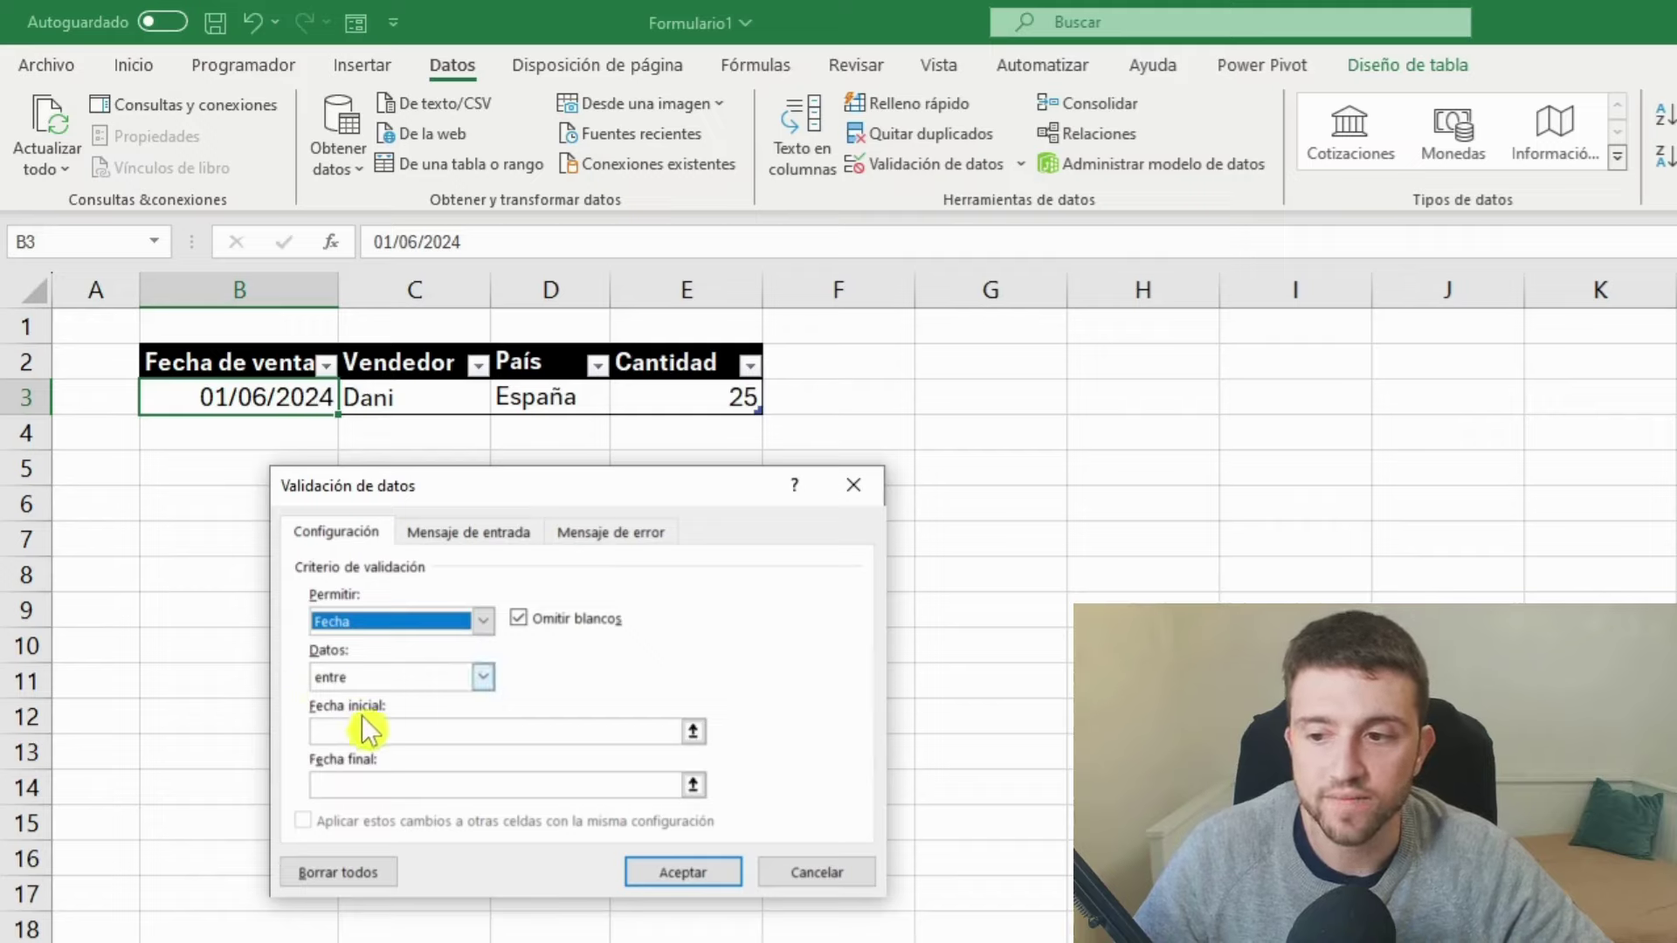
click(333, 733)
text(01)
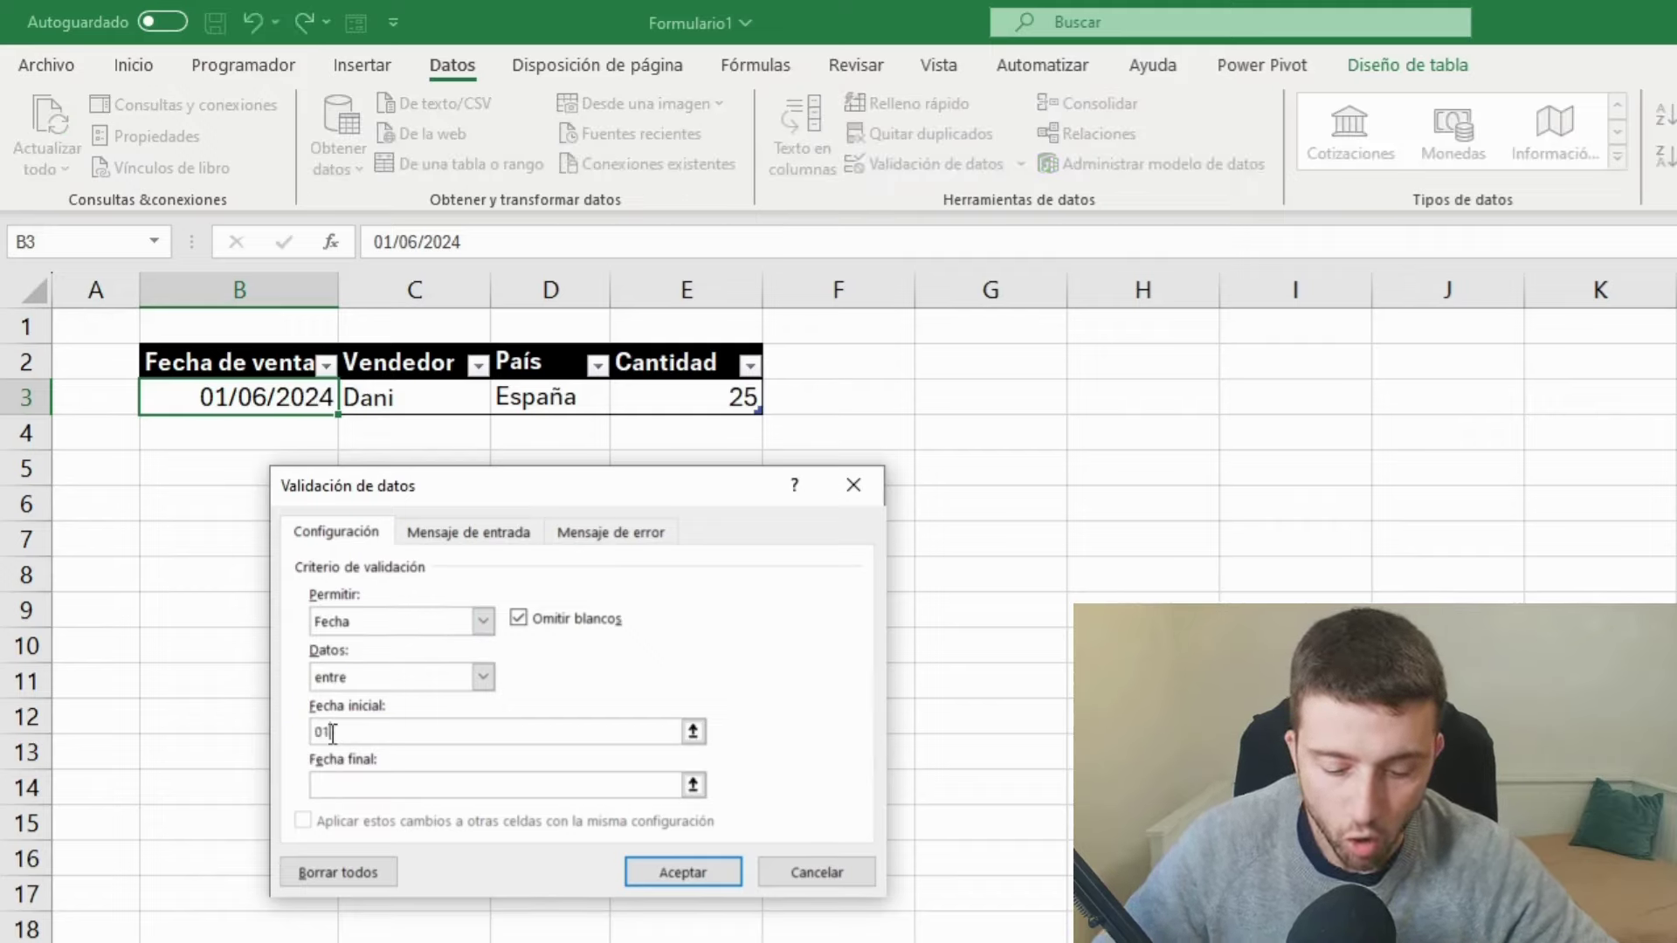
text(/01/2024)
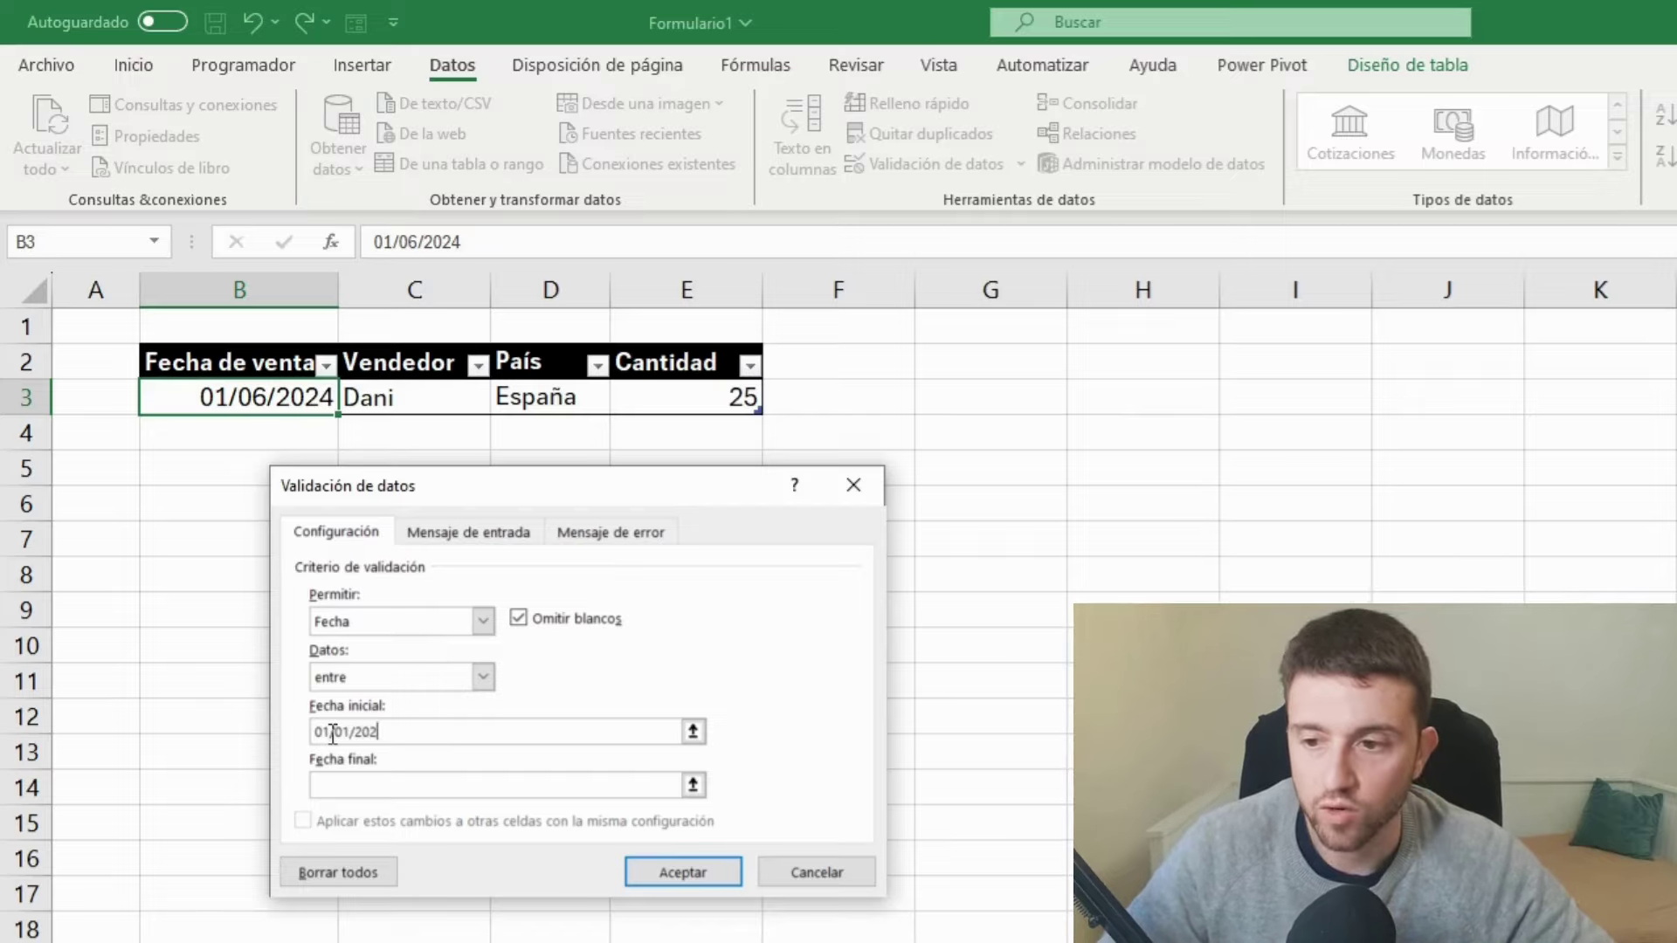
click(336, 786)
text(31/12)
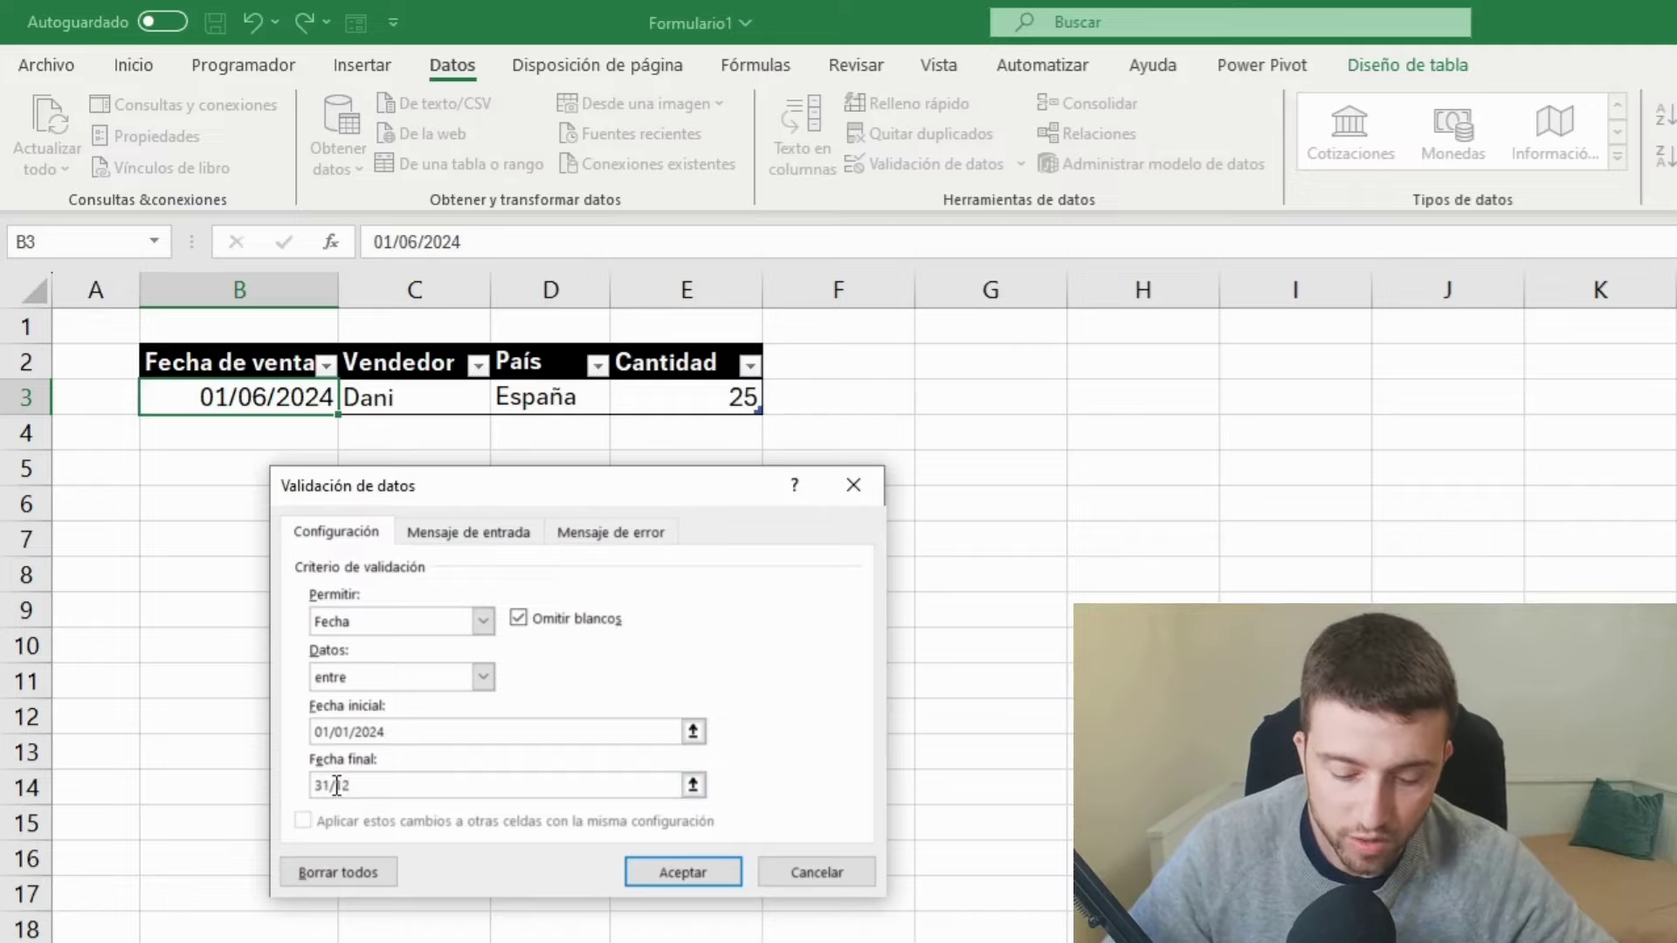
text(/2024)
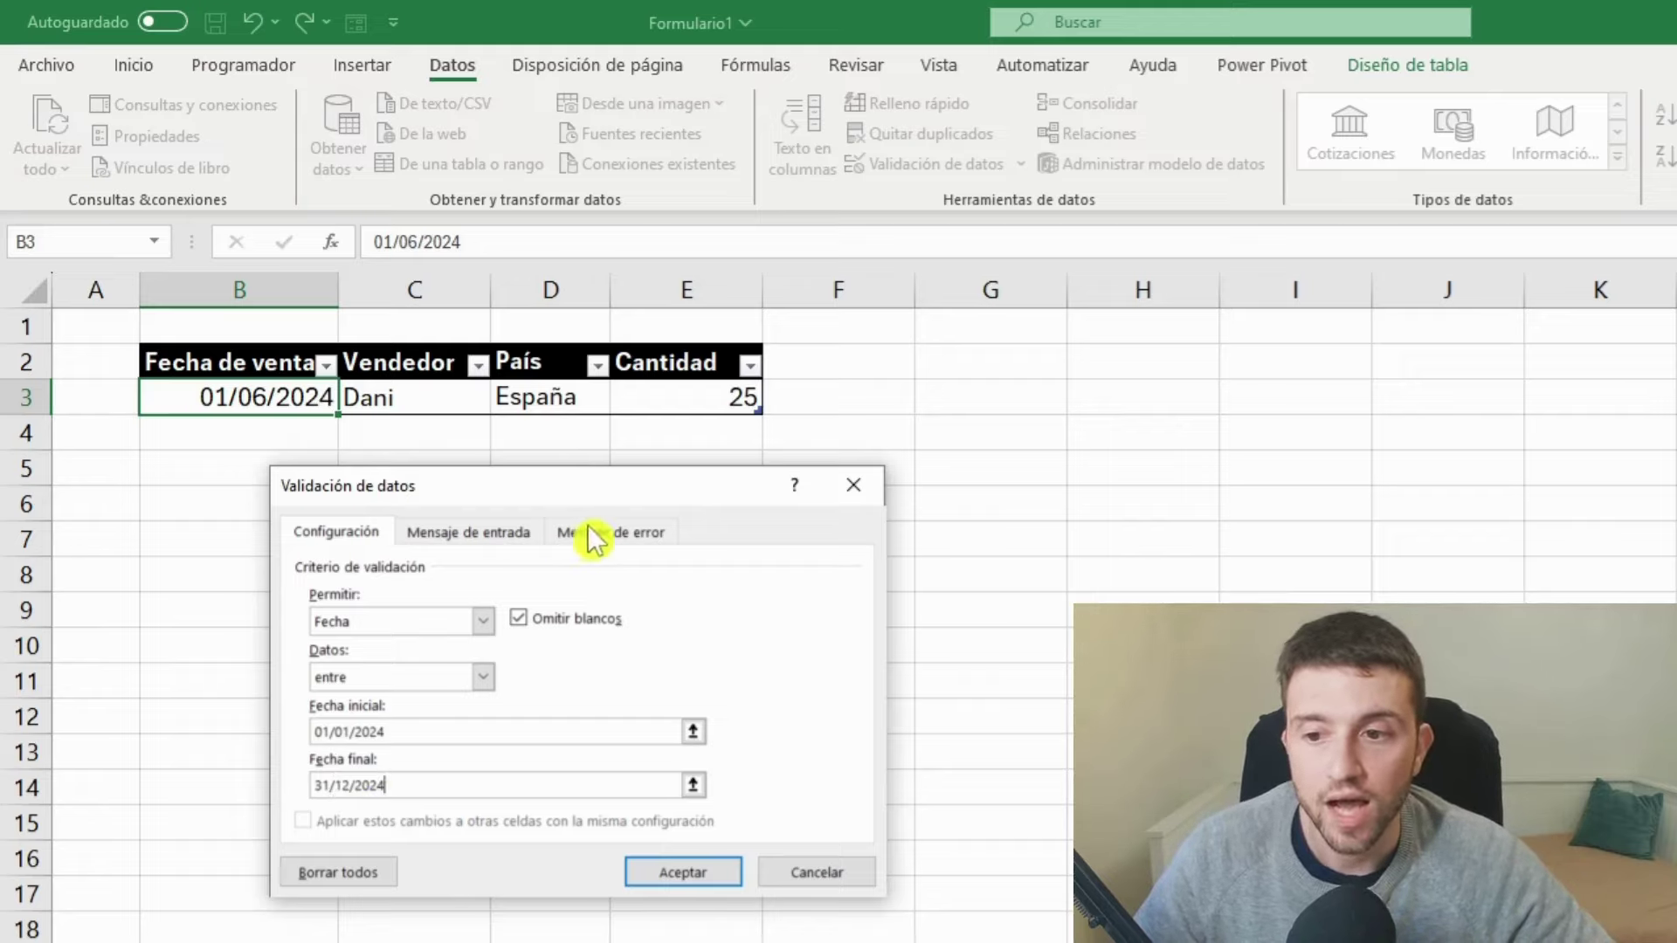
Add a 'Fecha incorrecta' error alert reading 'Únicamente registros del año 2024' and apply.
click(616, 534)
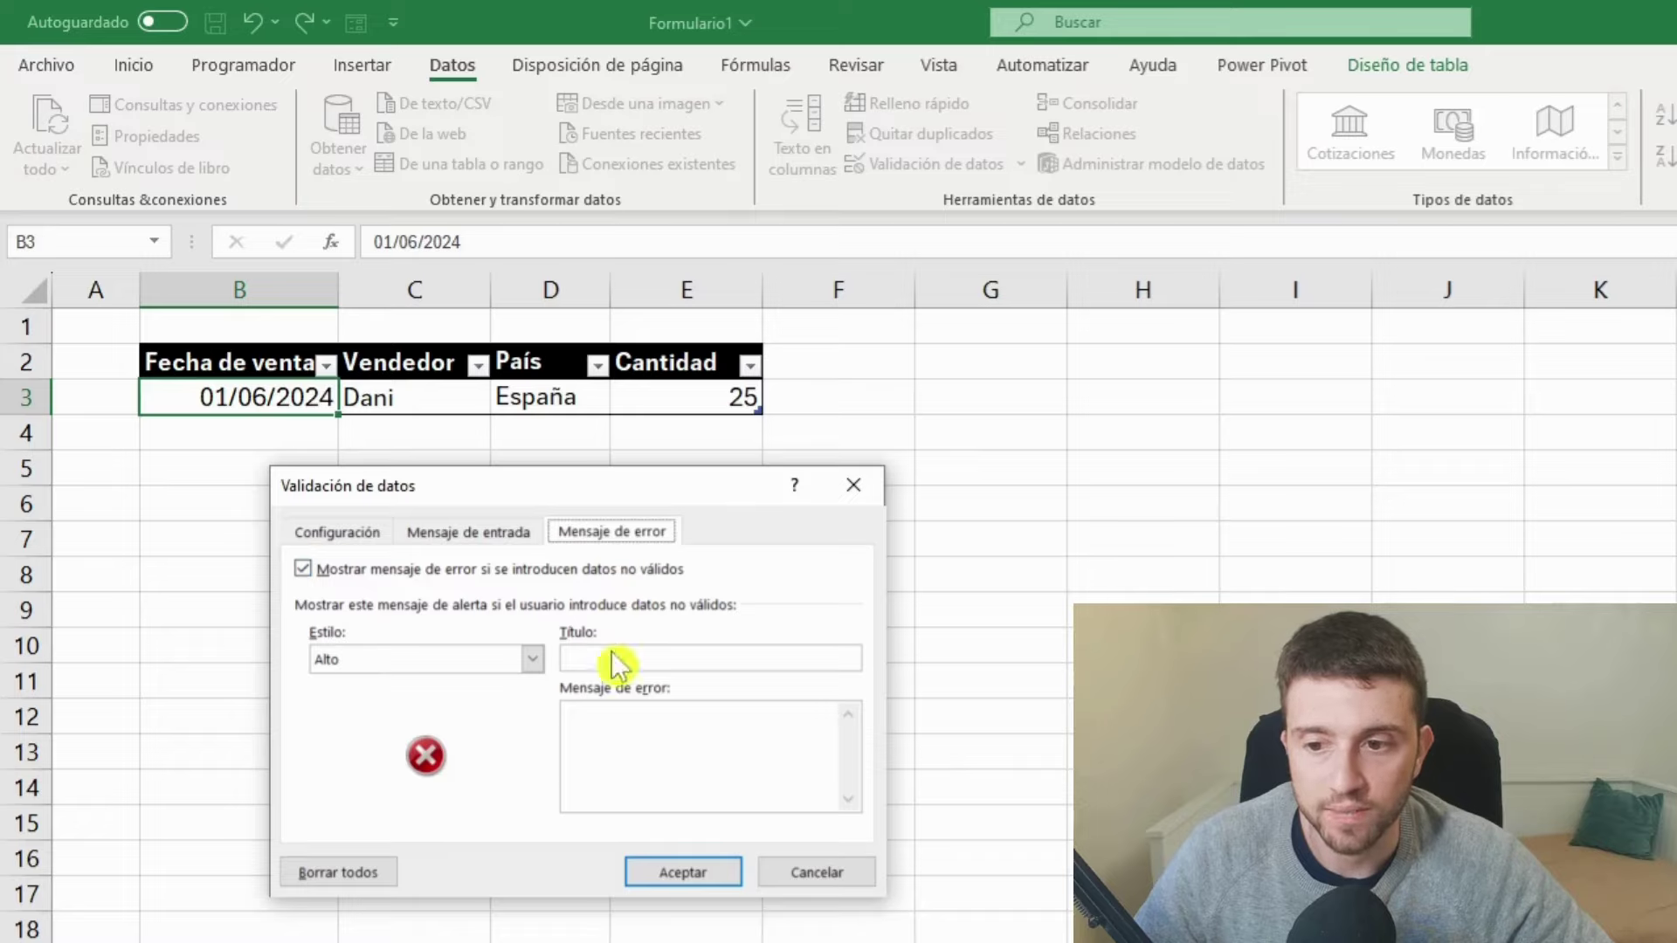
click(614, 657)
text(Fecha )
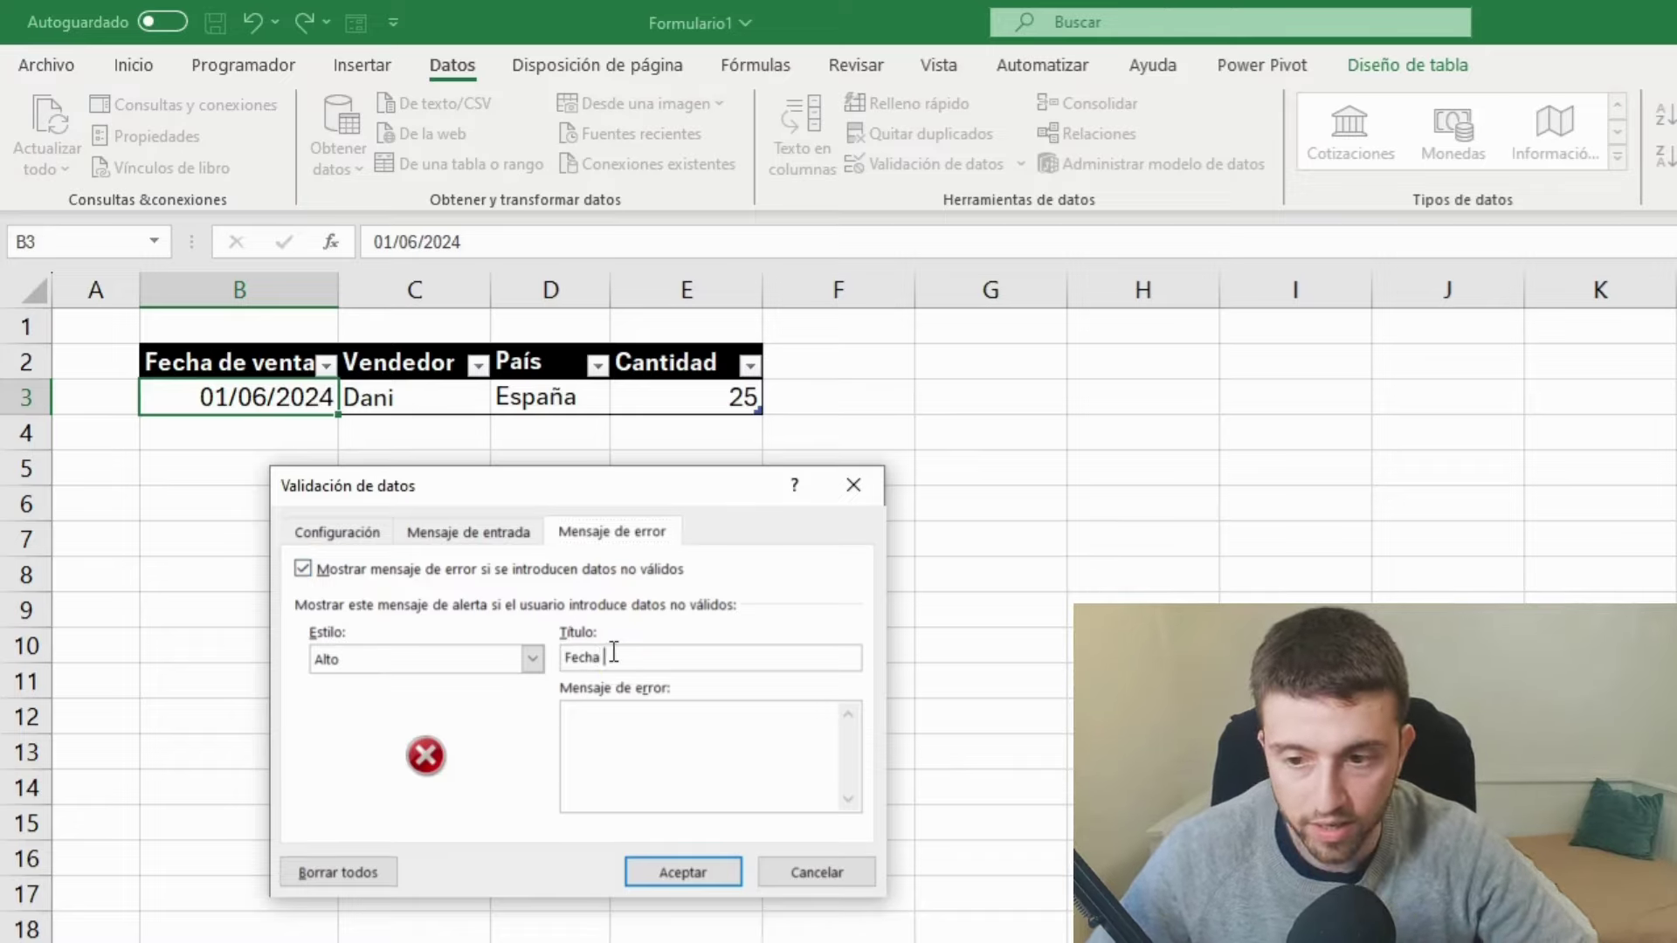
text(incorrecta)
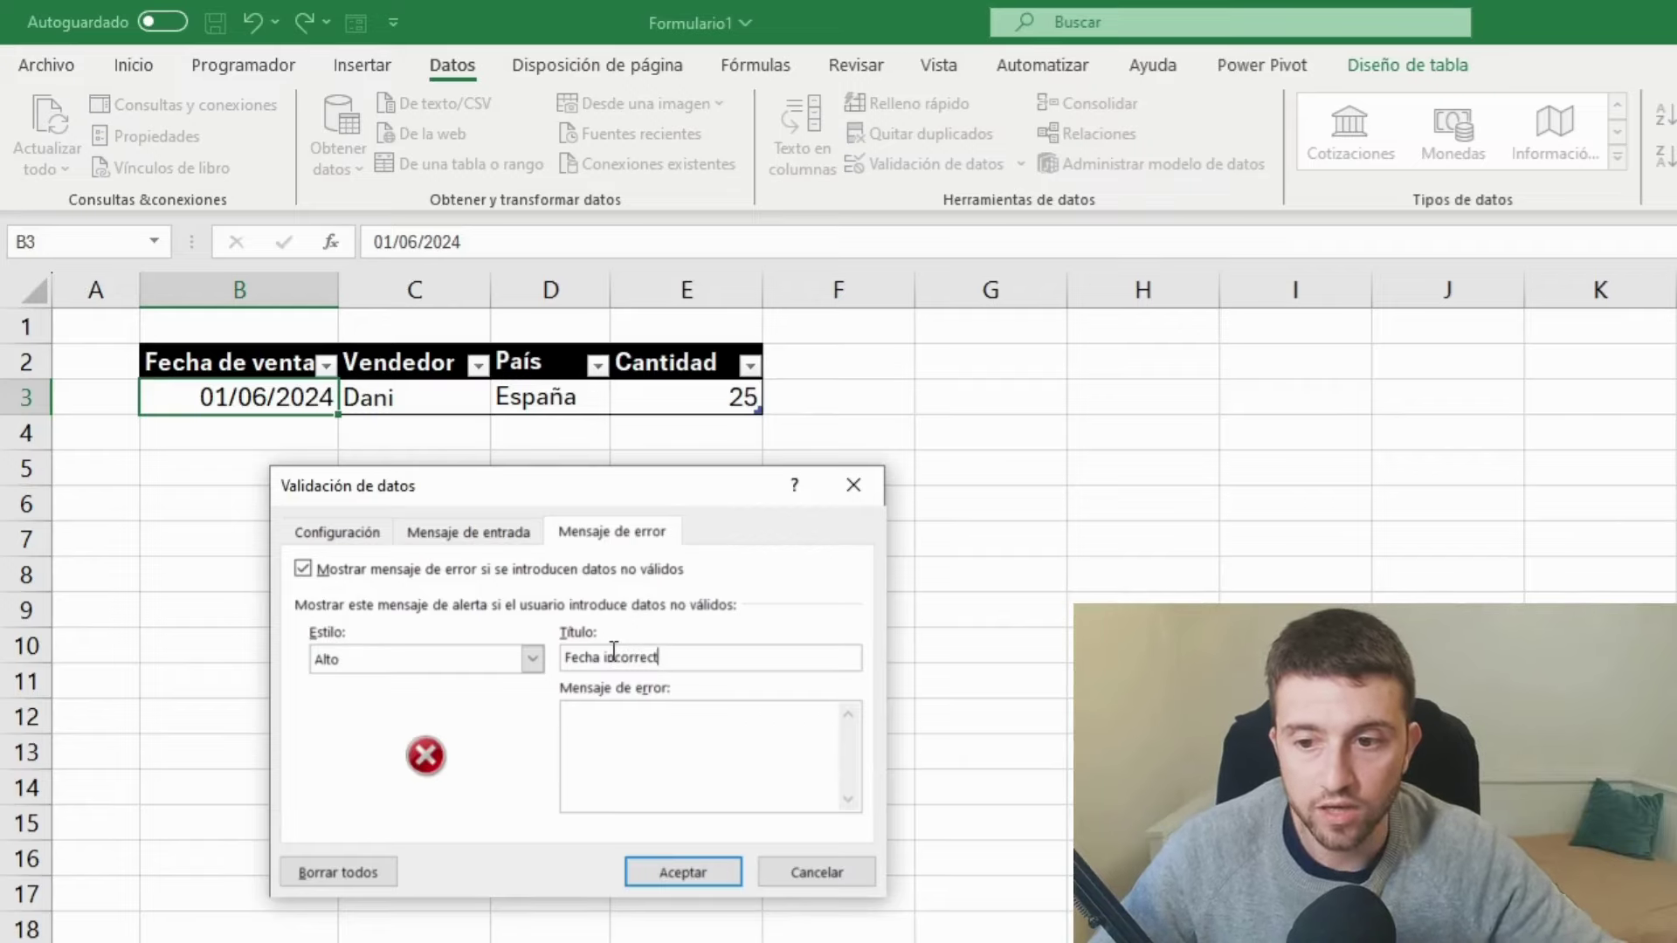
click(732, 769)
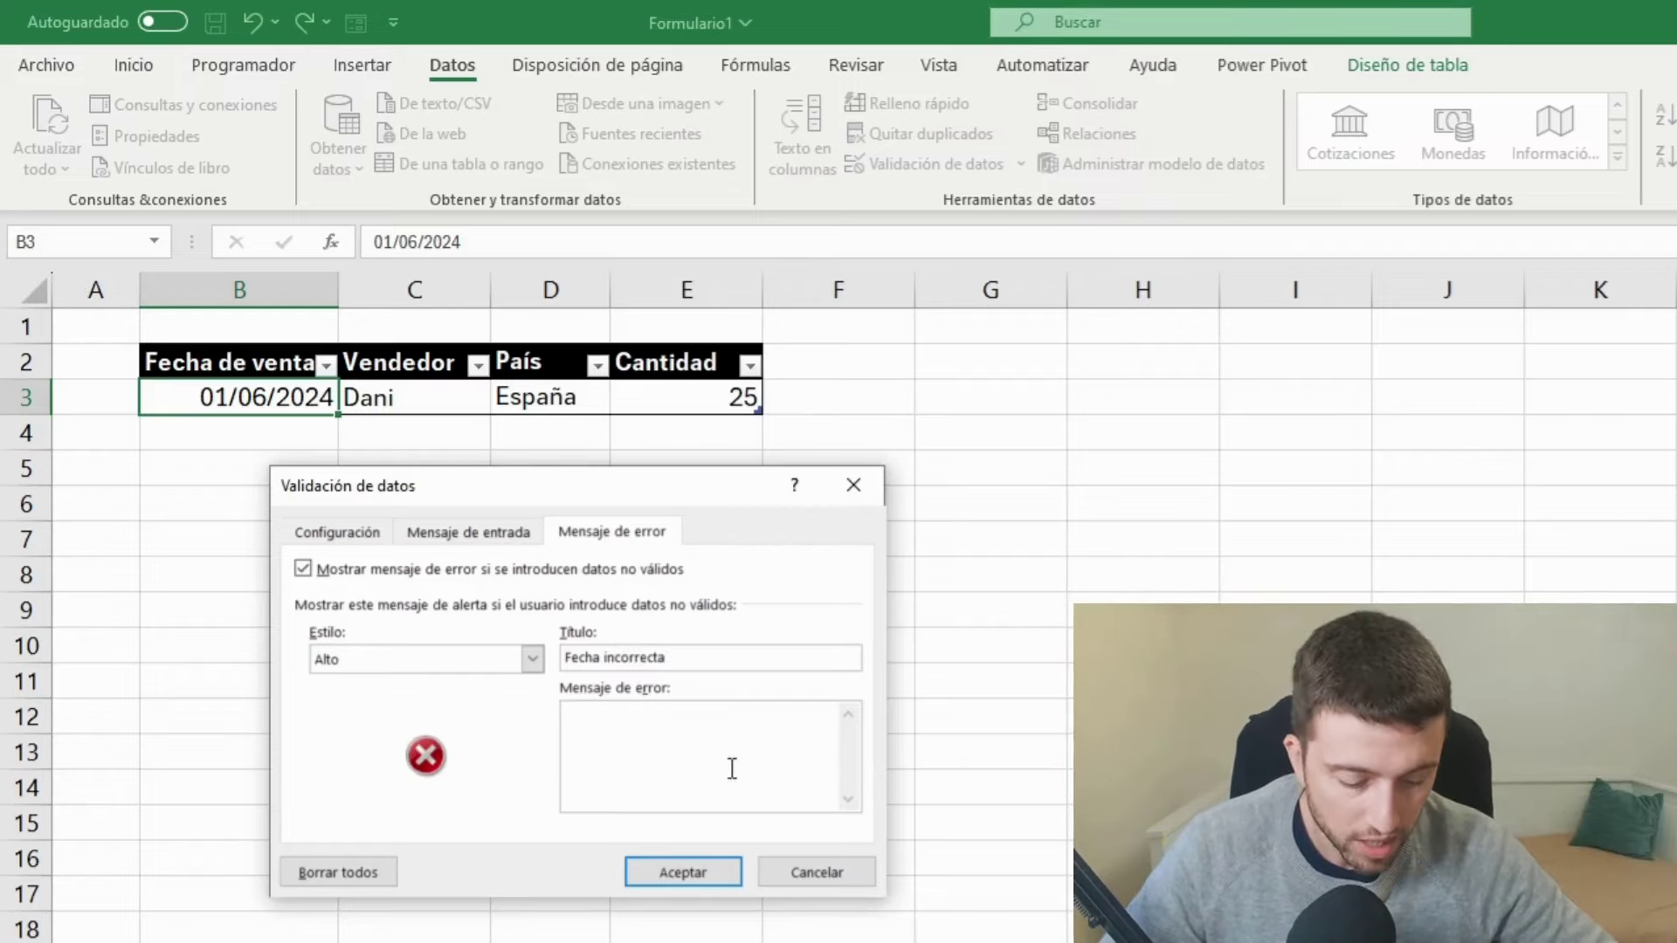
text(Únicame)
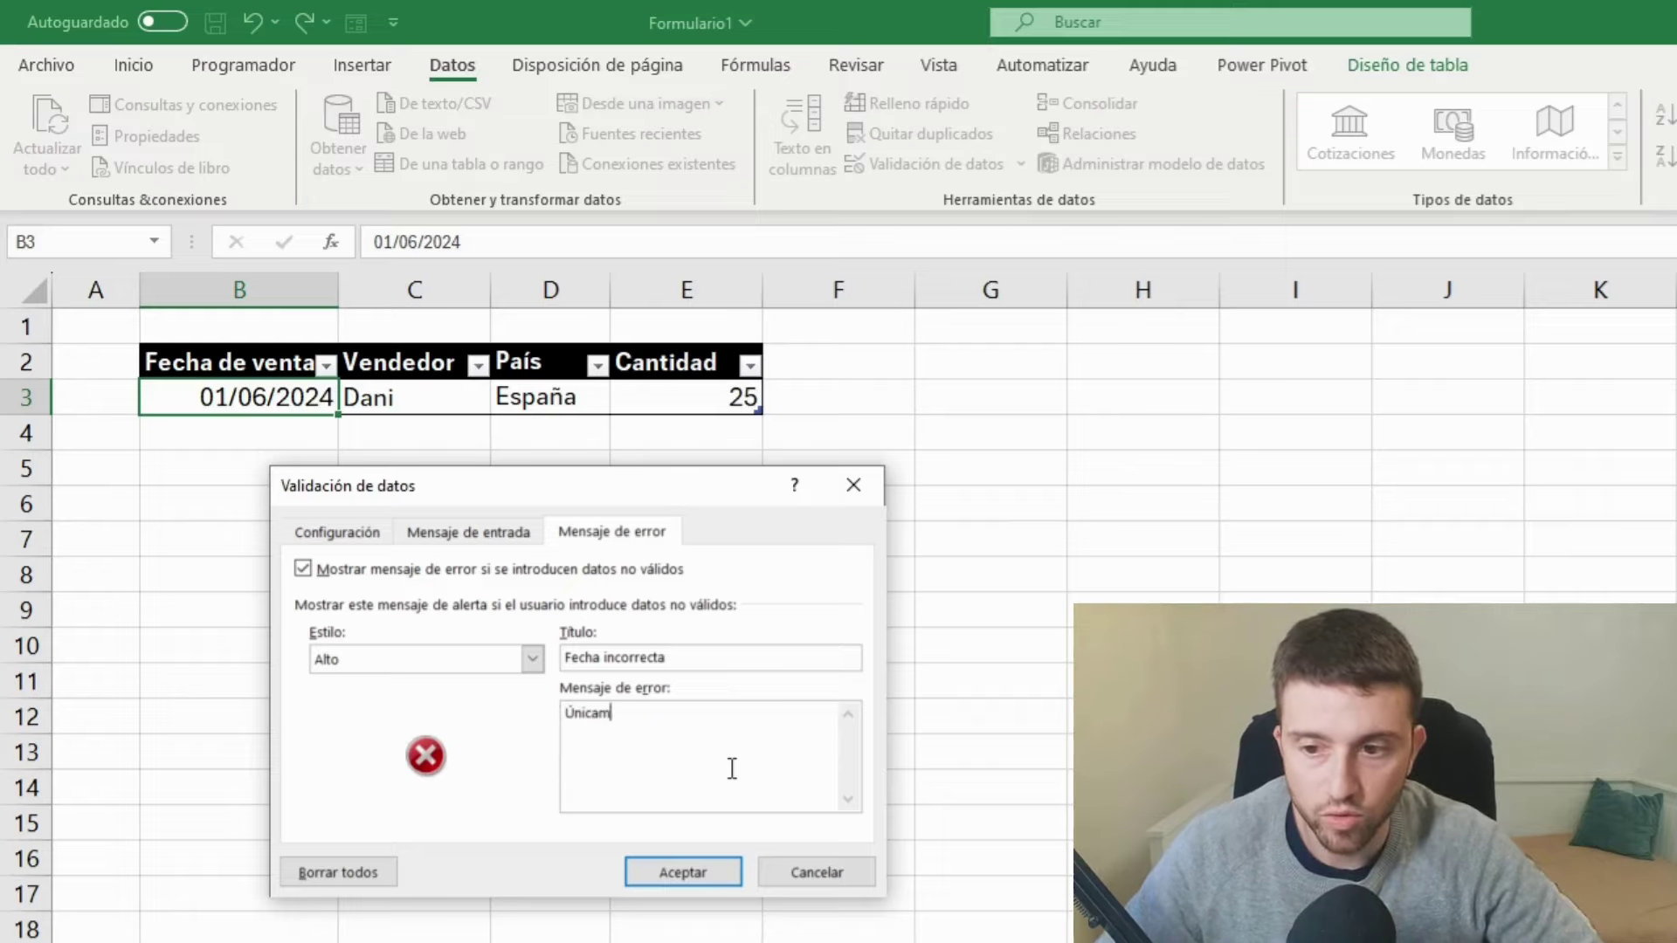
text(nte re)
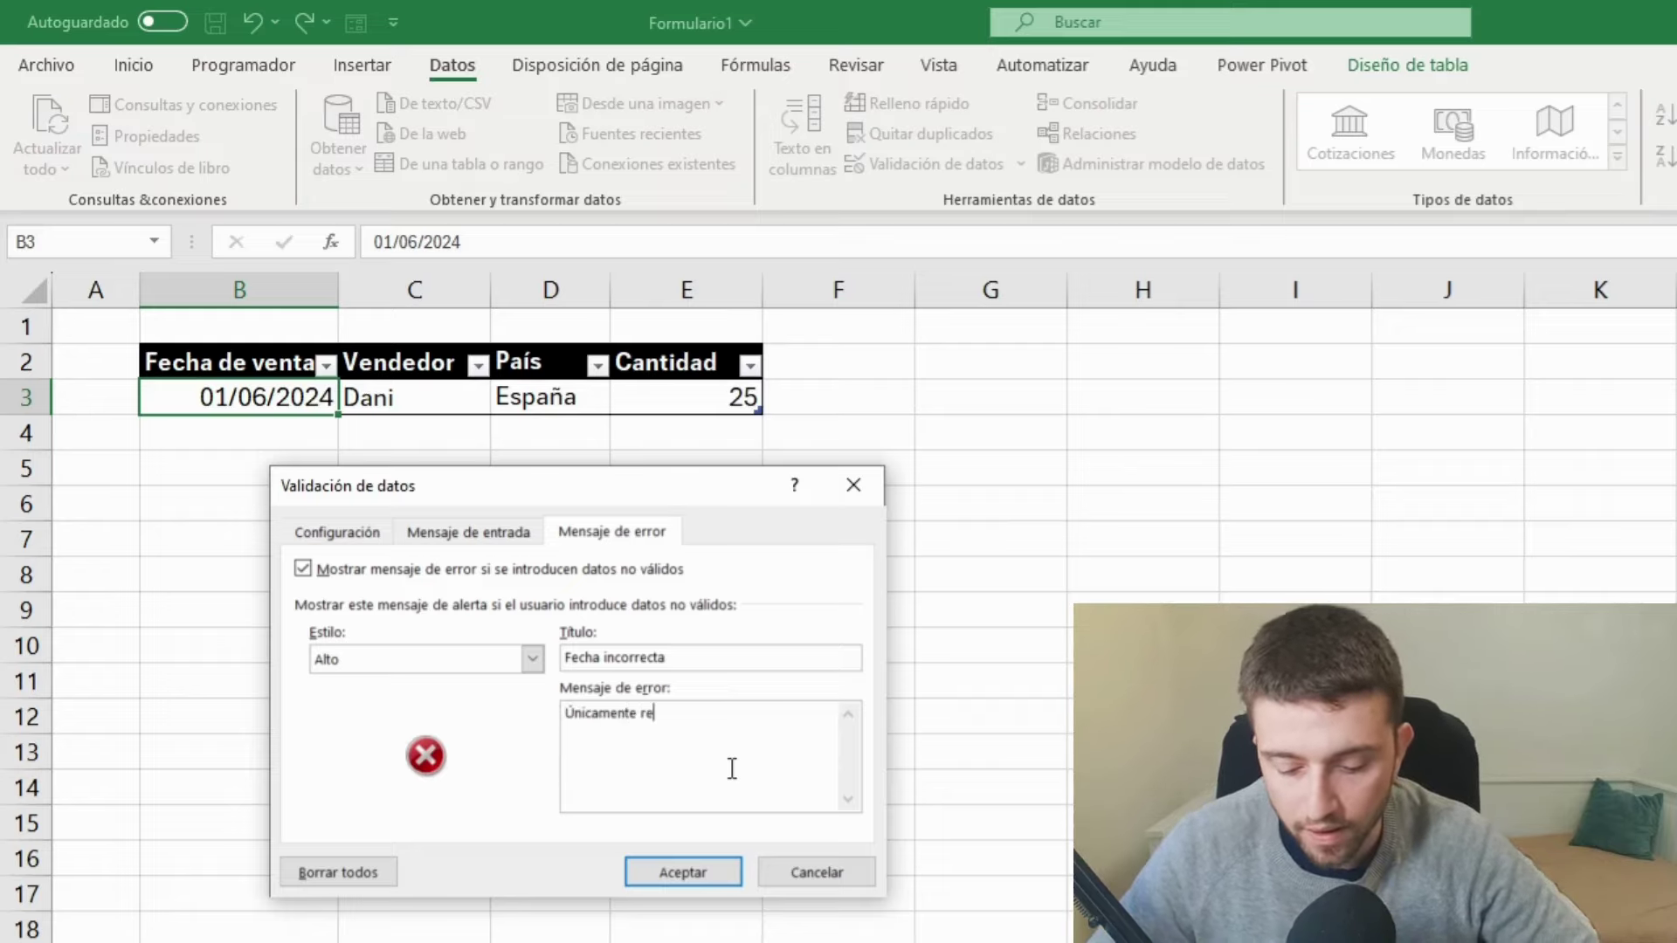
text(gistros del año 2)
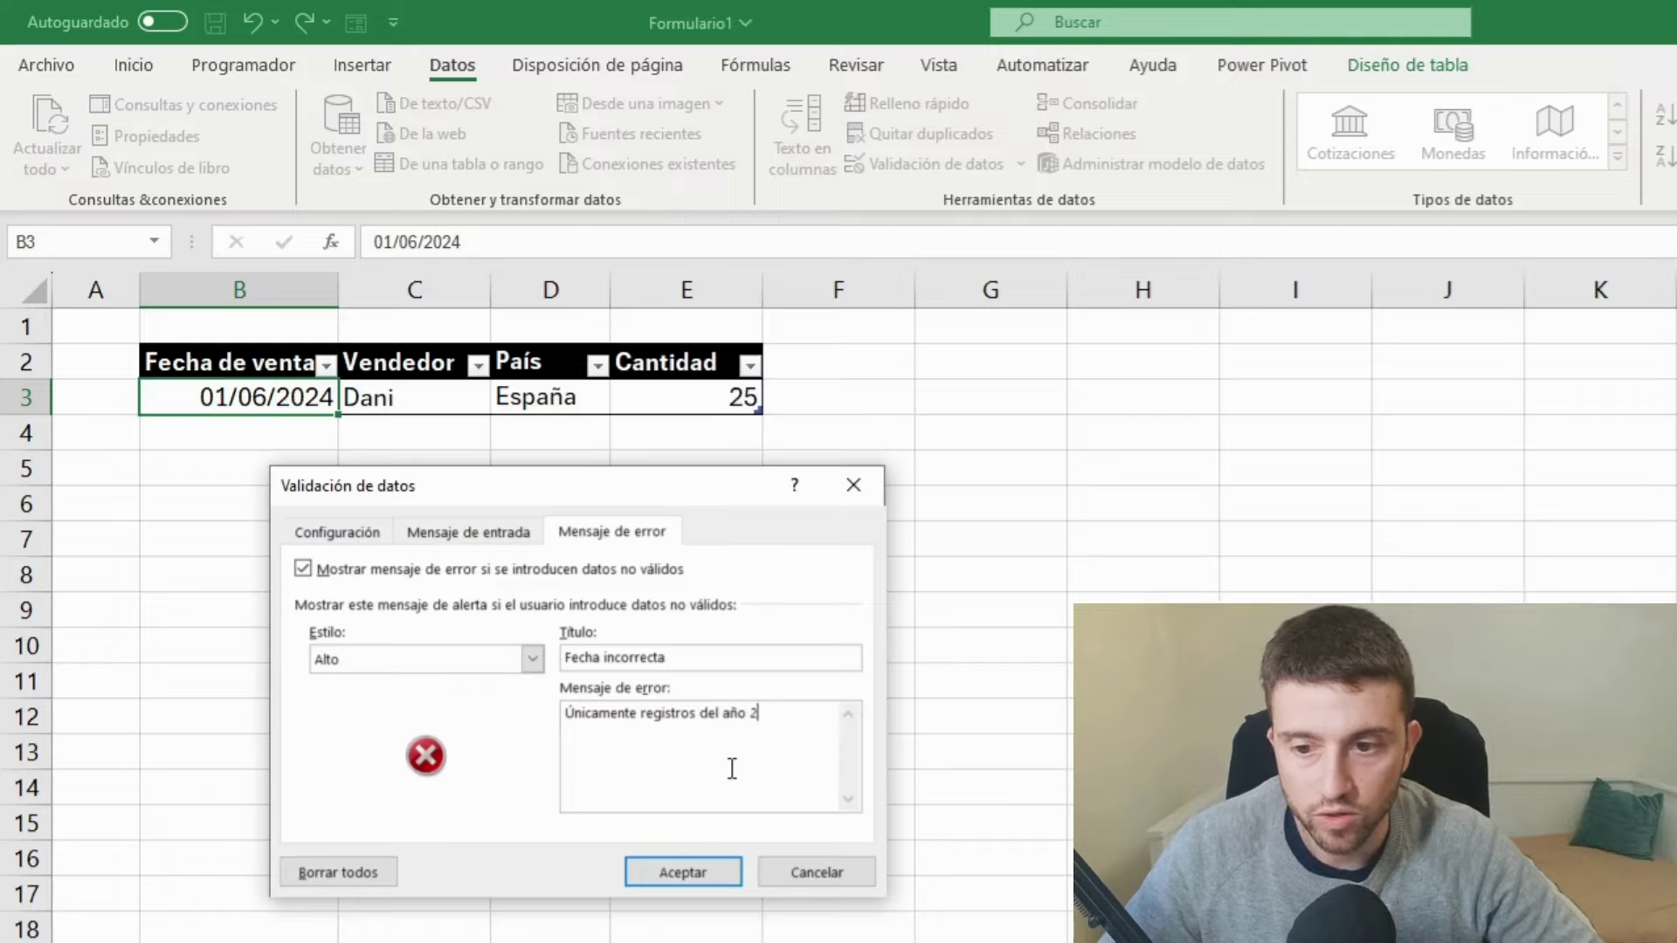
text(024)
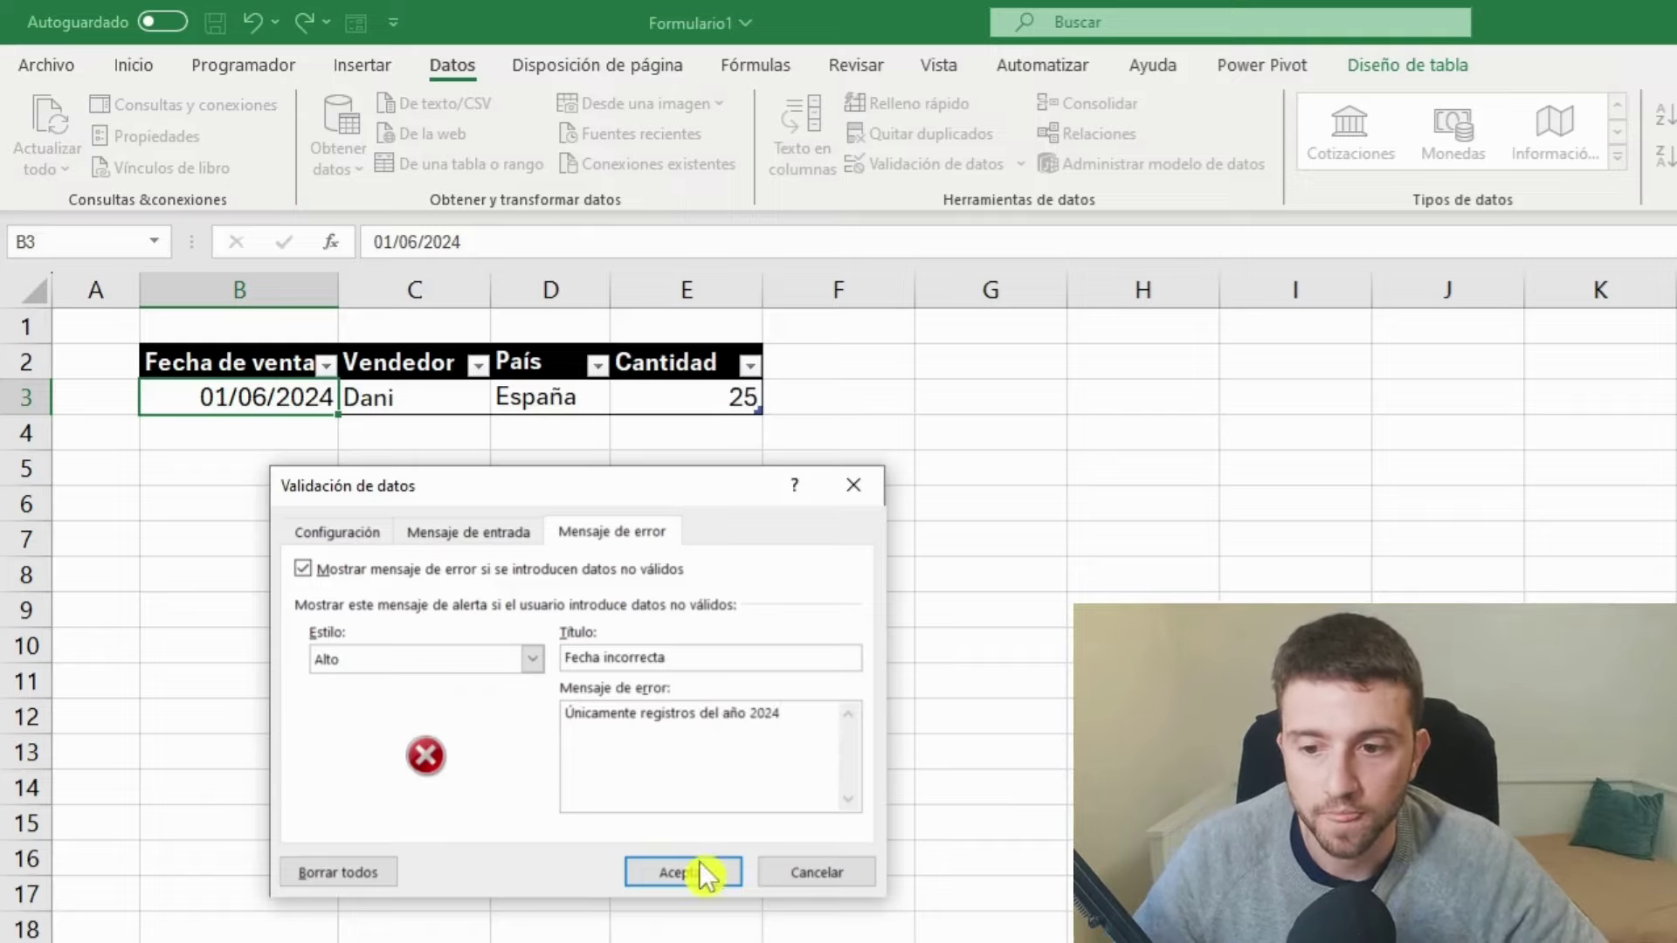
click(699, 869)
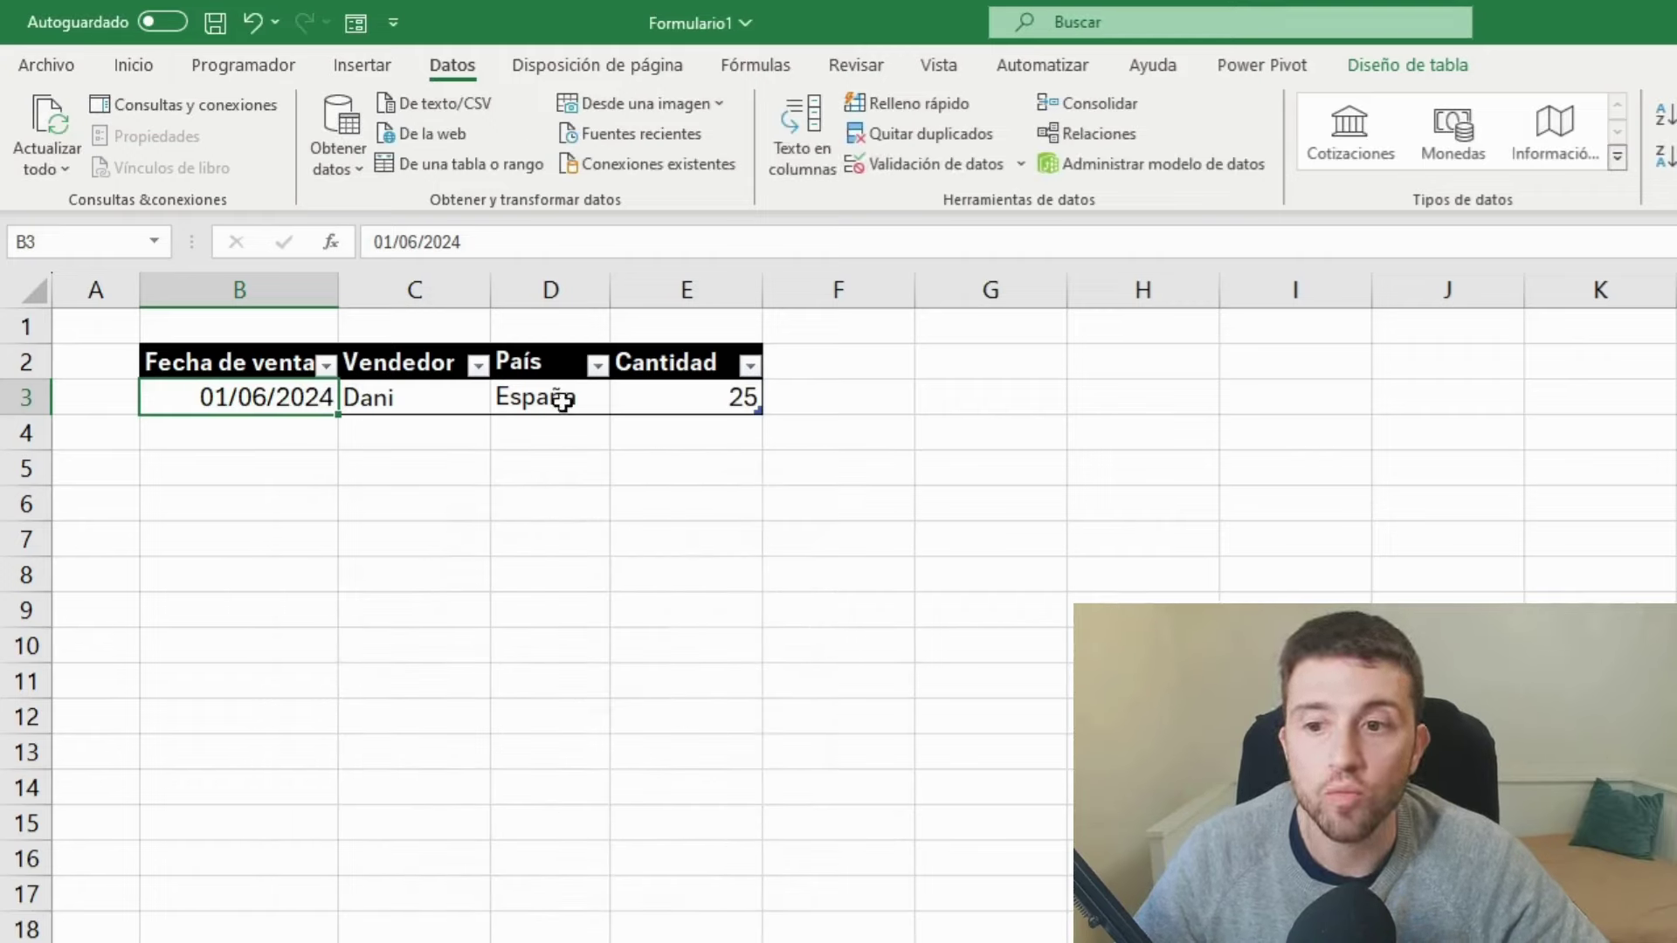
Limit Cantidad in E3 to whole numbers between 1 and 100.
click(696, 400)
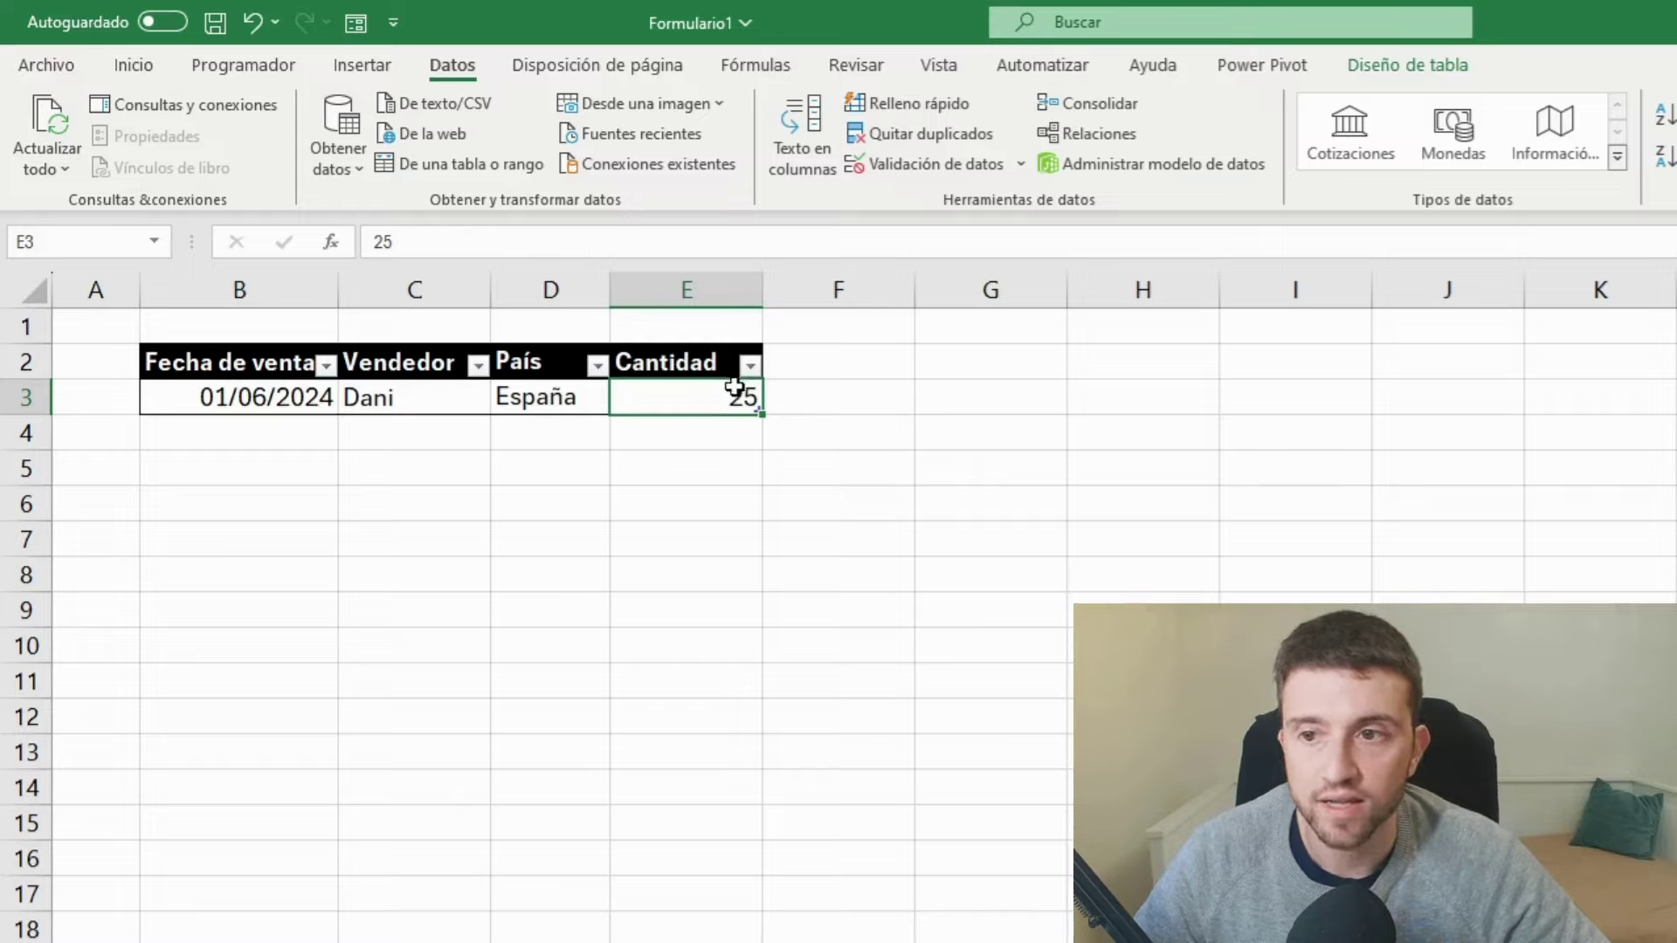
click(940, 172)
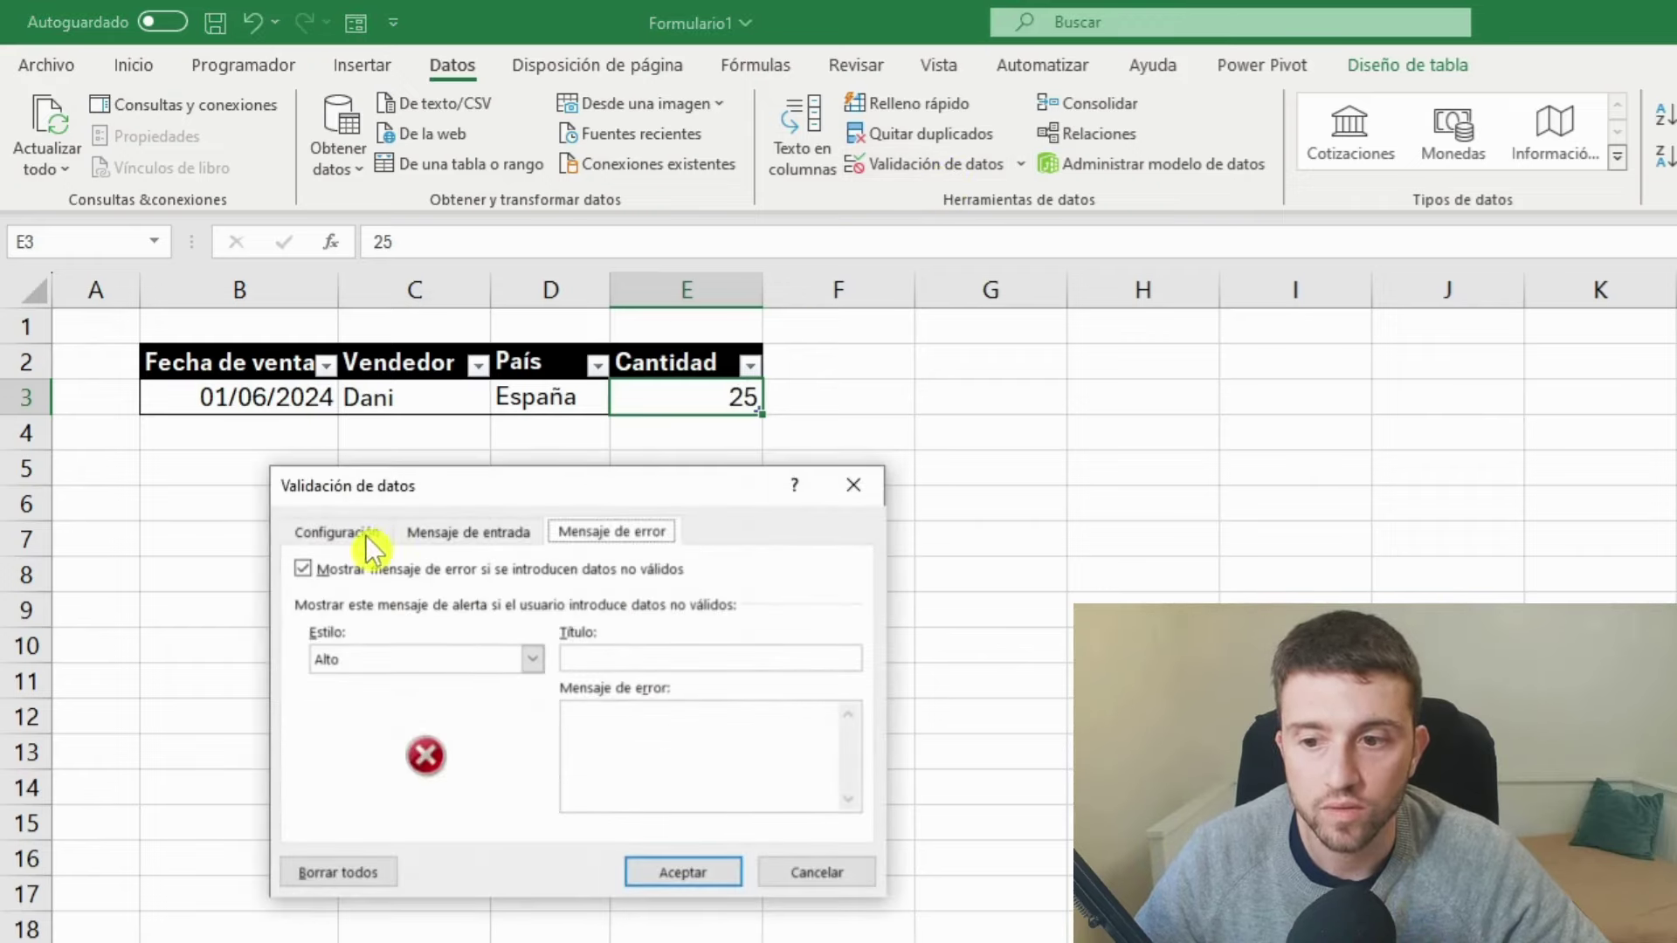
click(365, 535)
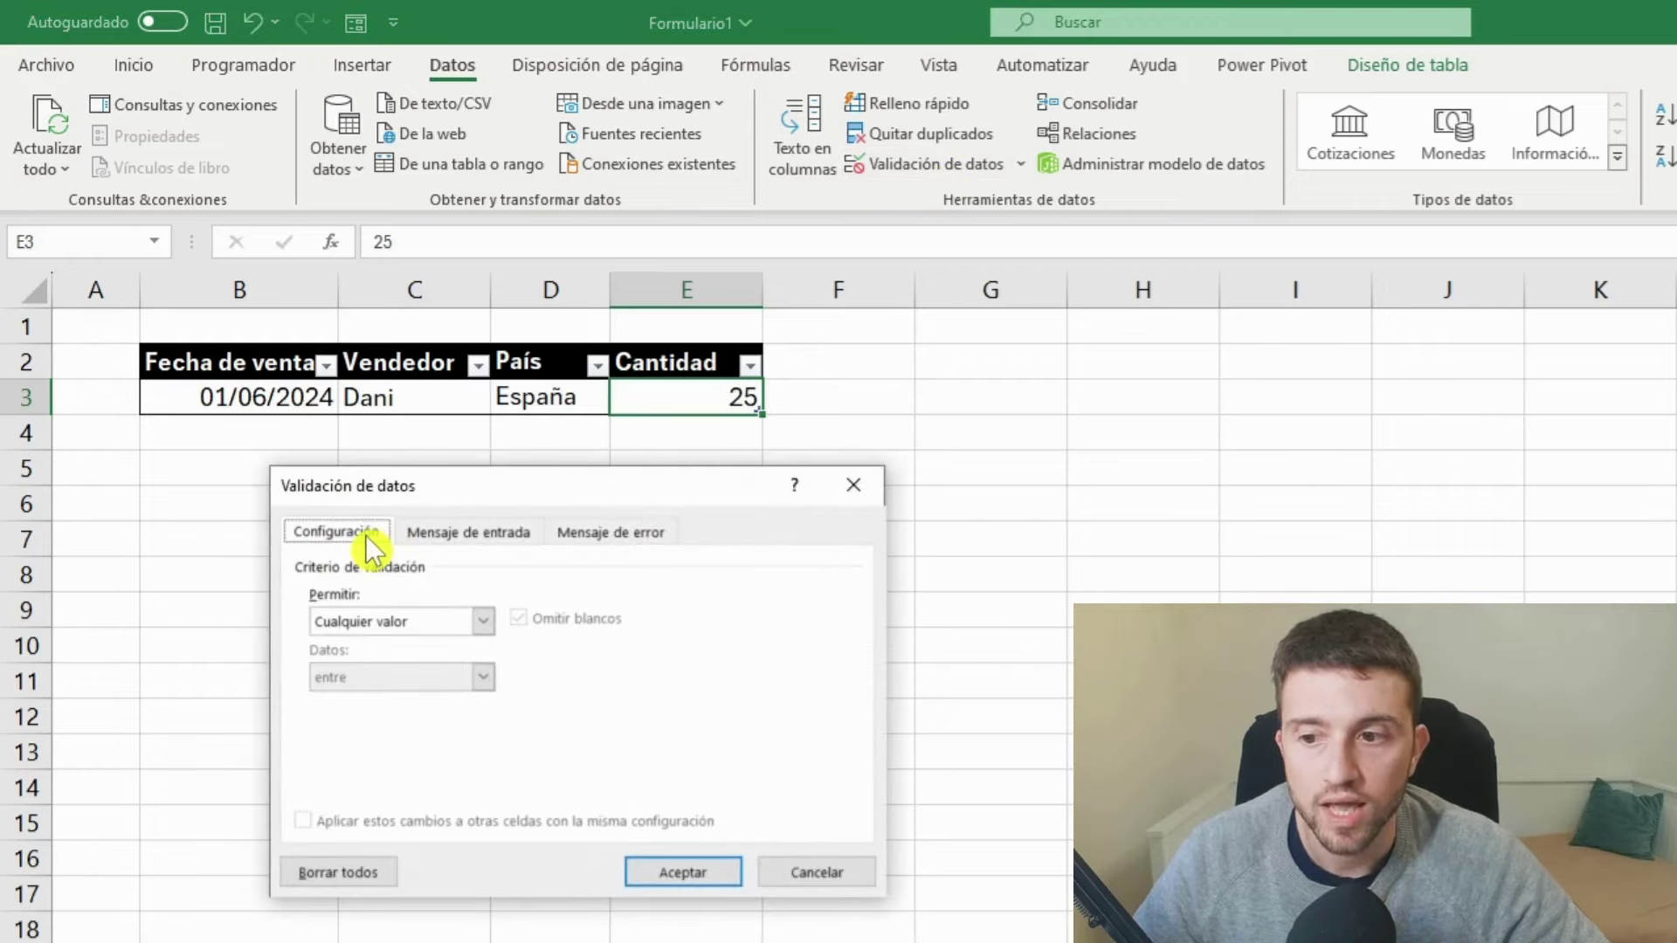
click(483, 621)
click(407, 662)
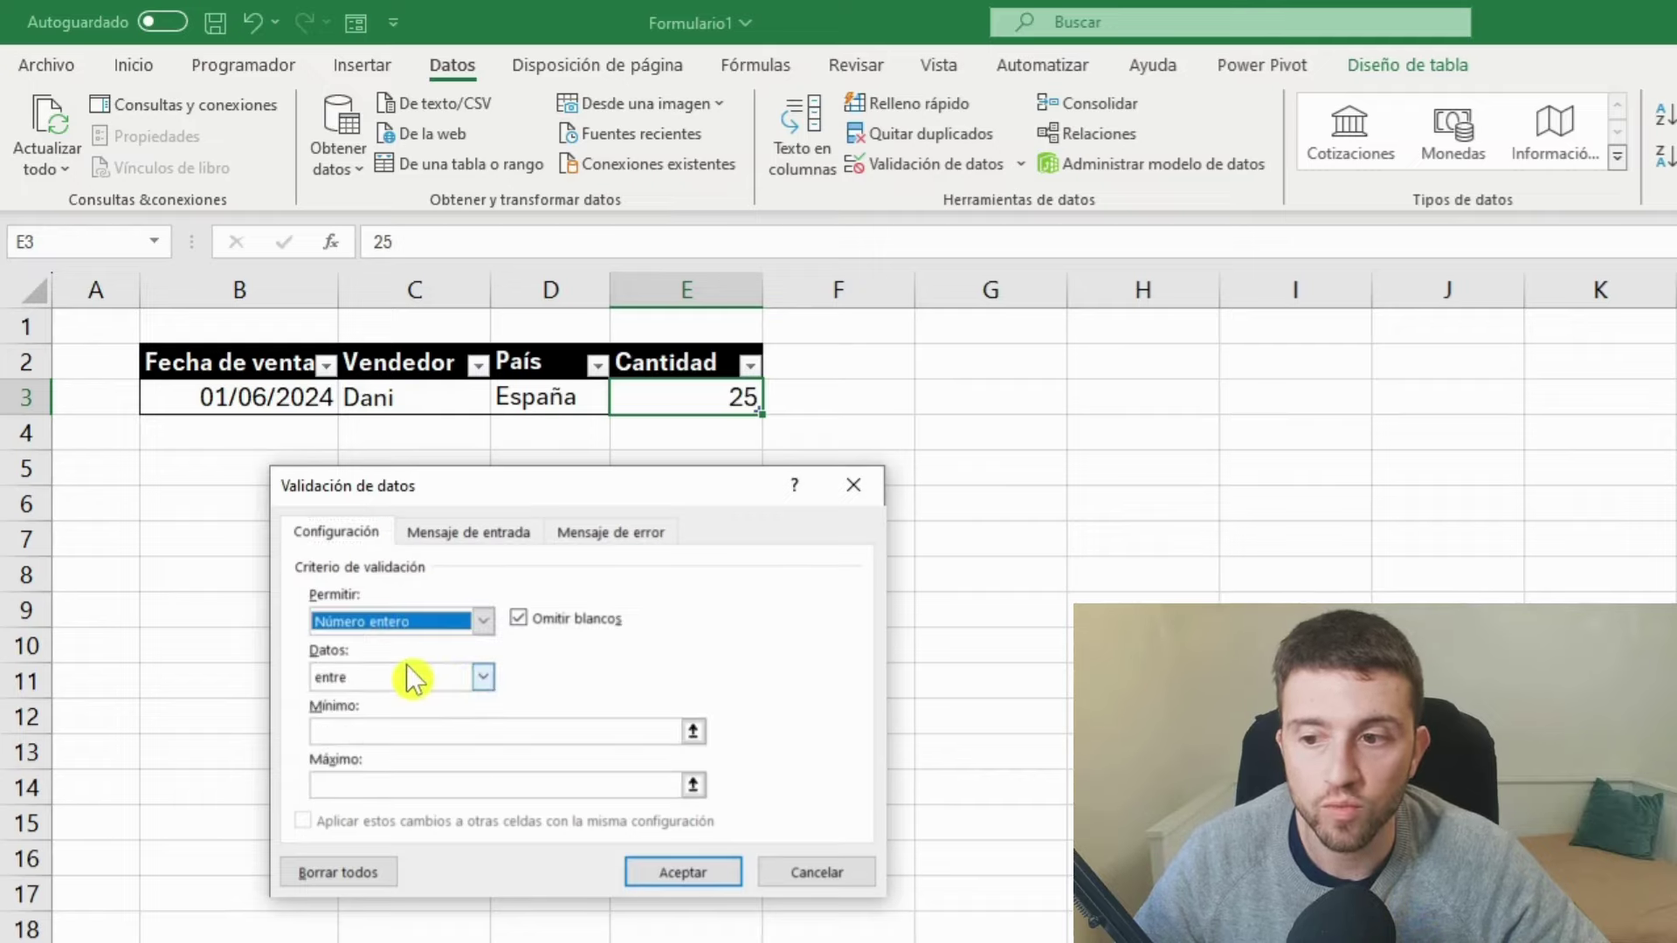
click(427, 680)
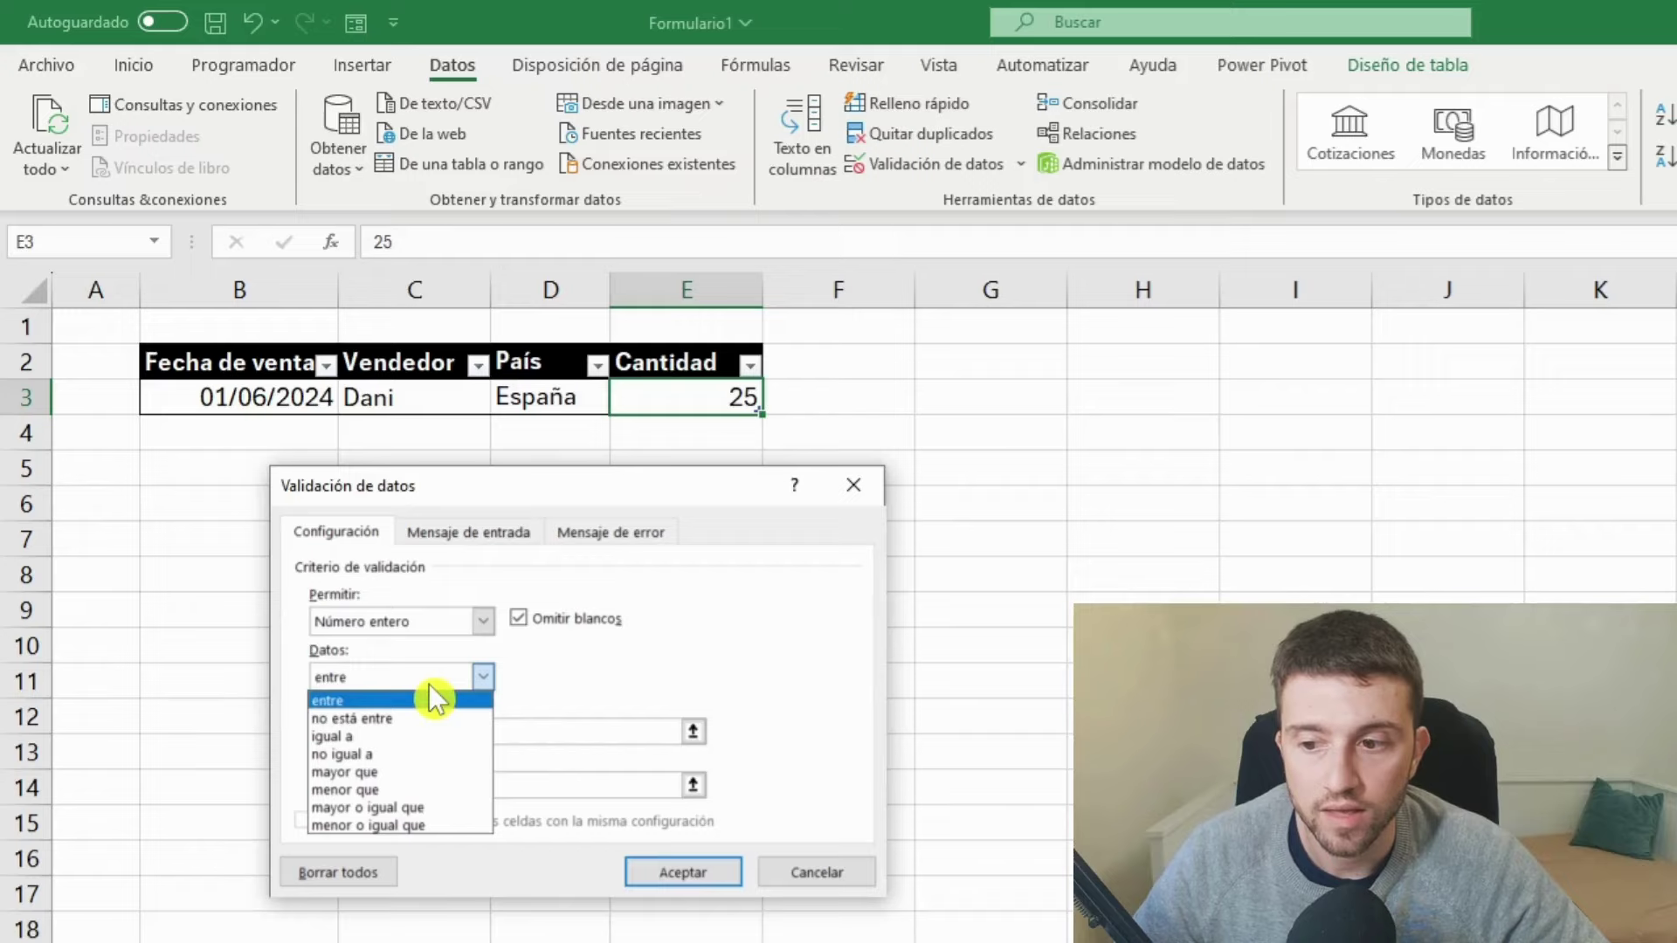
click(430, 690)
click(401, 725)
text(1)
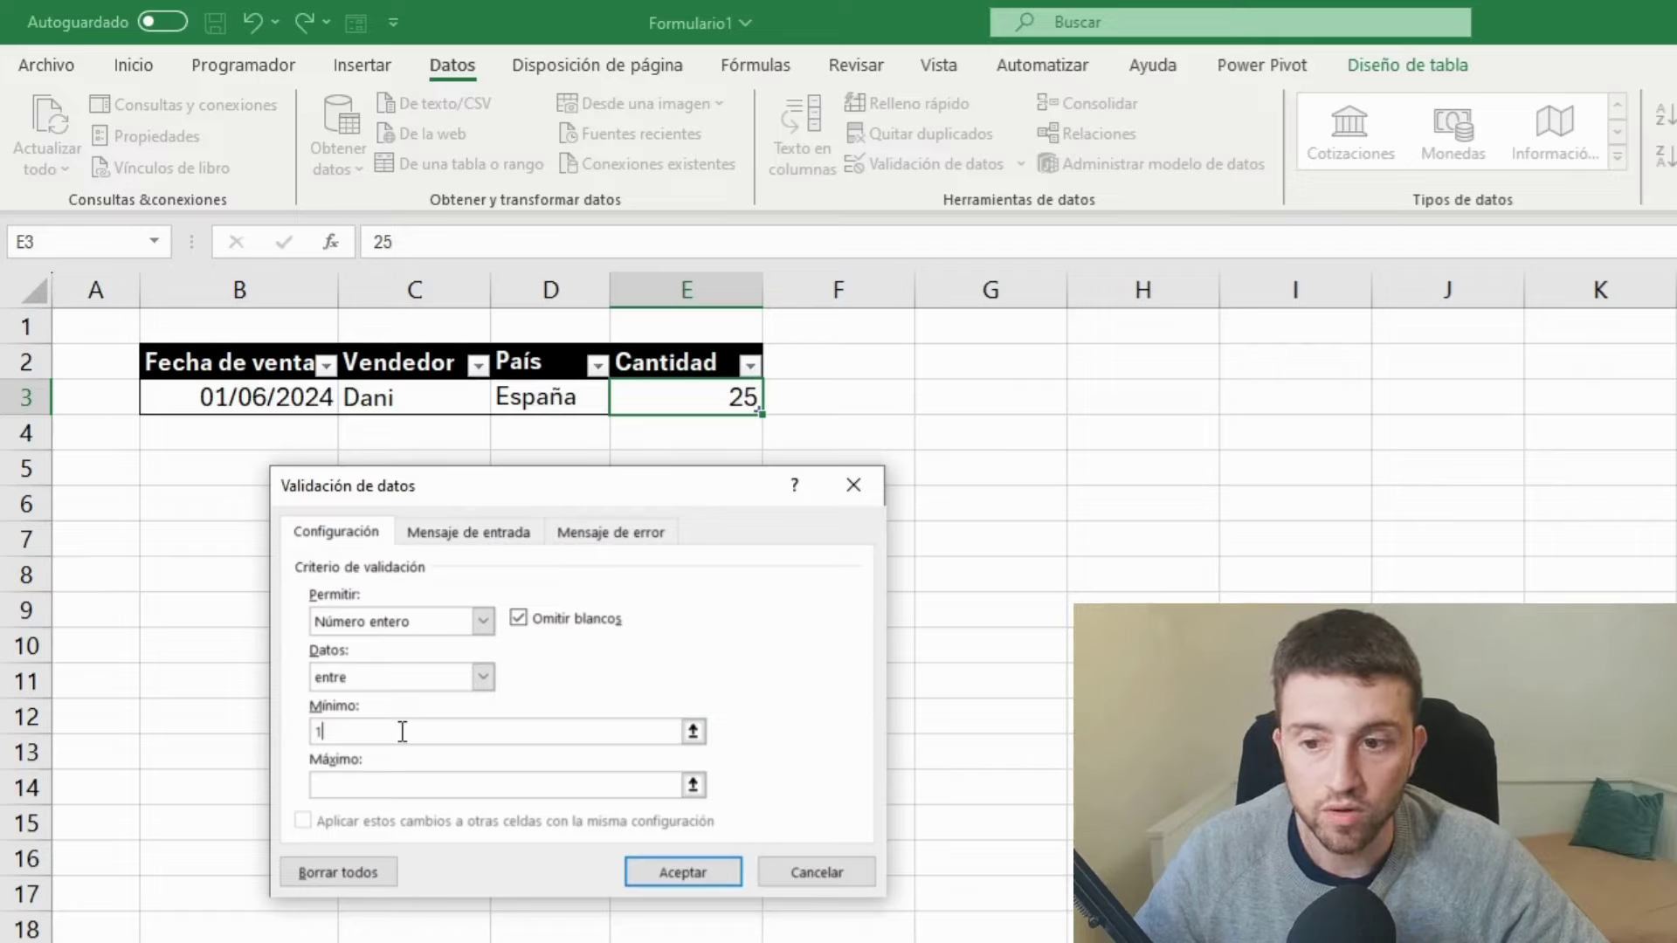
click(402, 780)
text(100)
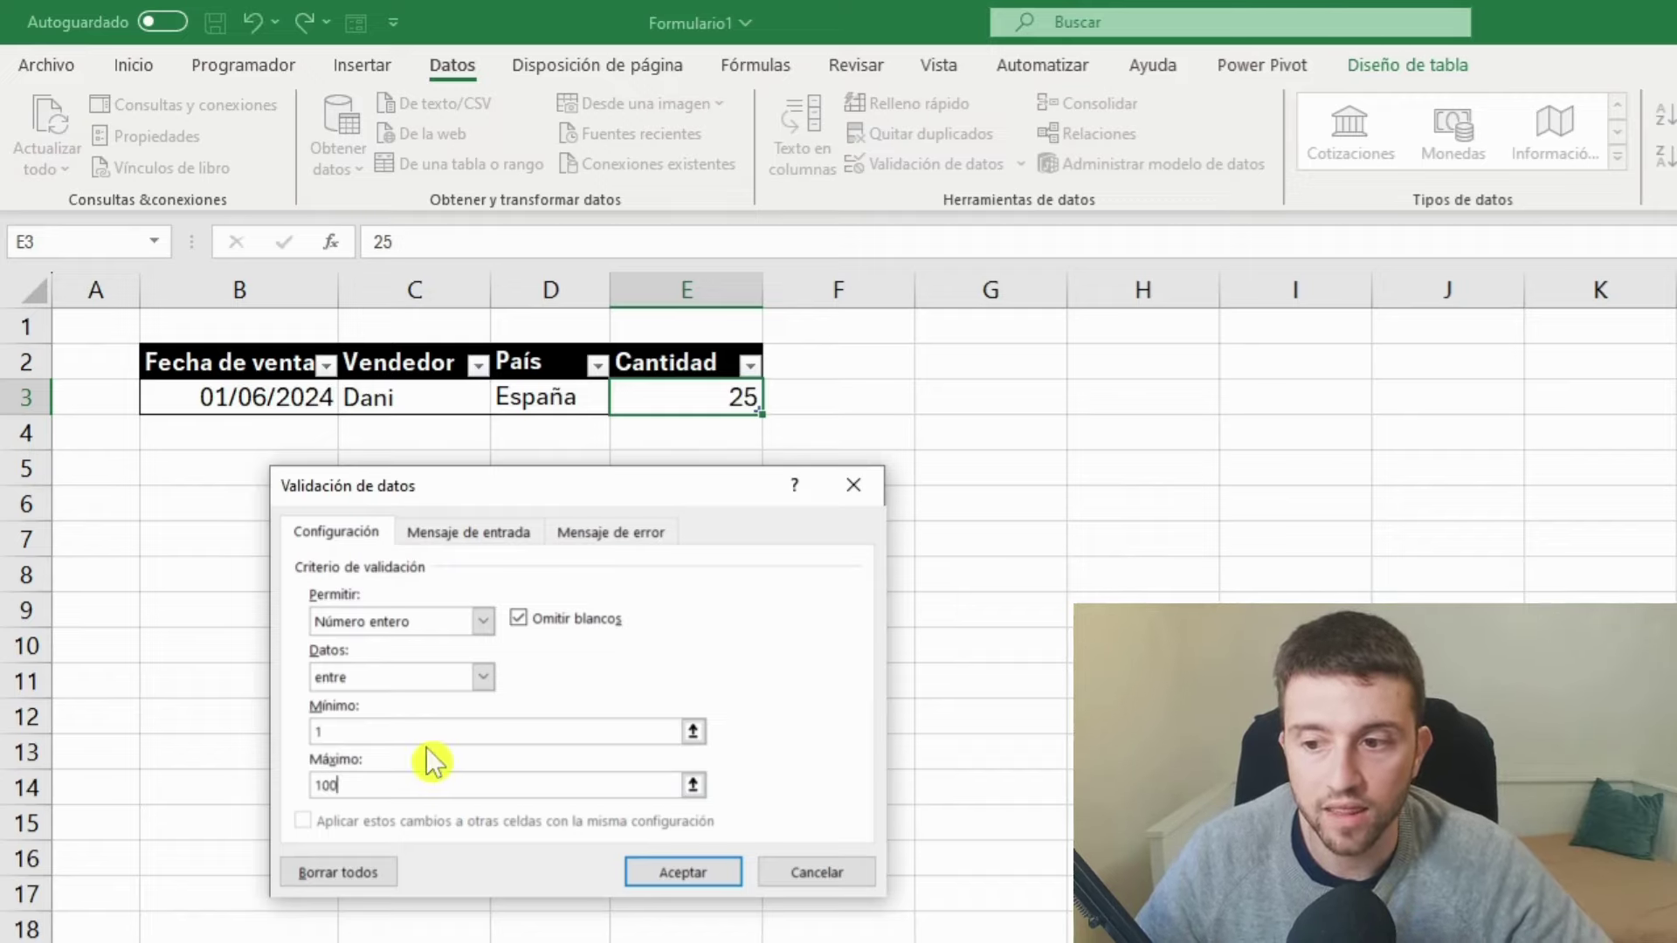
Add a 'Cantidad incorrecta' error alert: 'Solamente números entre el 1 y el 100'.
click(577, 534)
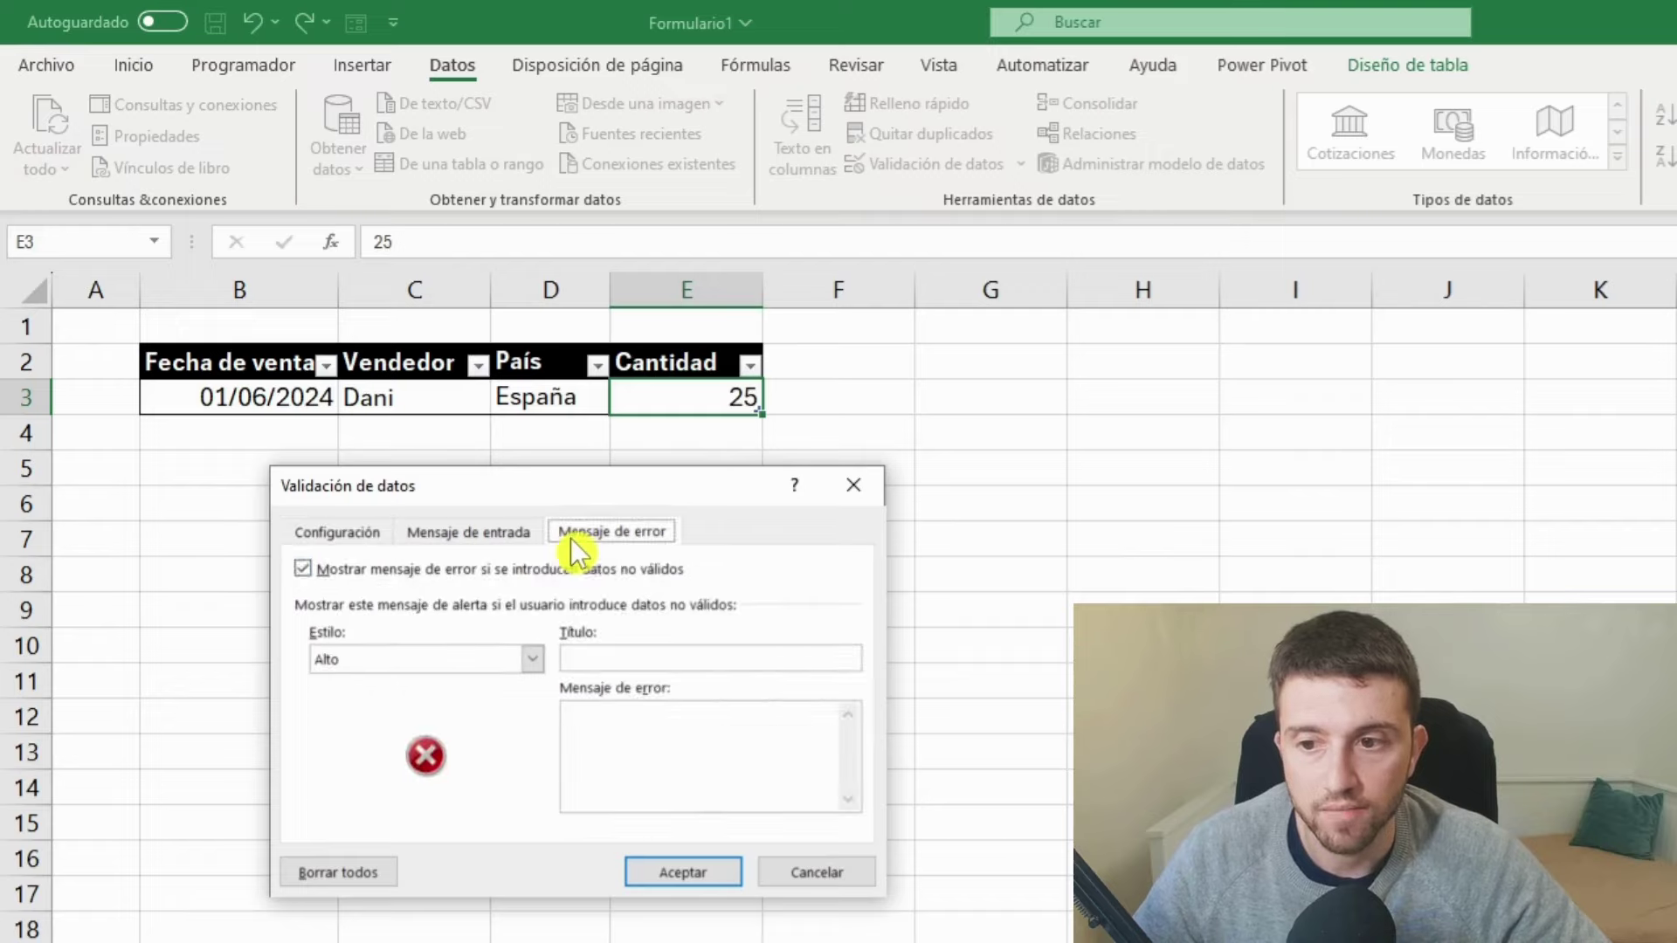
click(615, 659)
text(C)
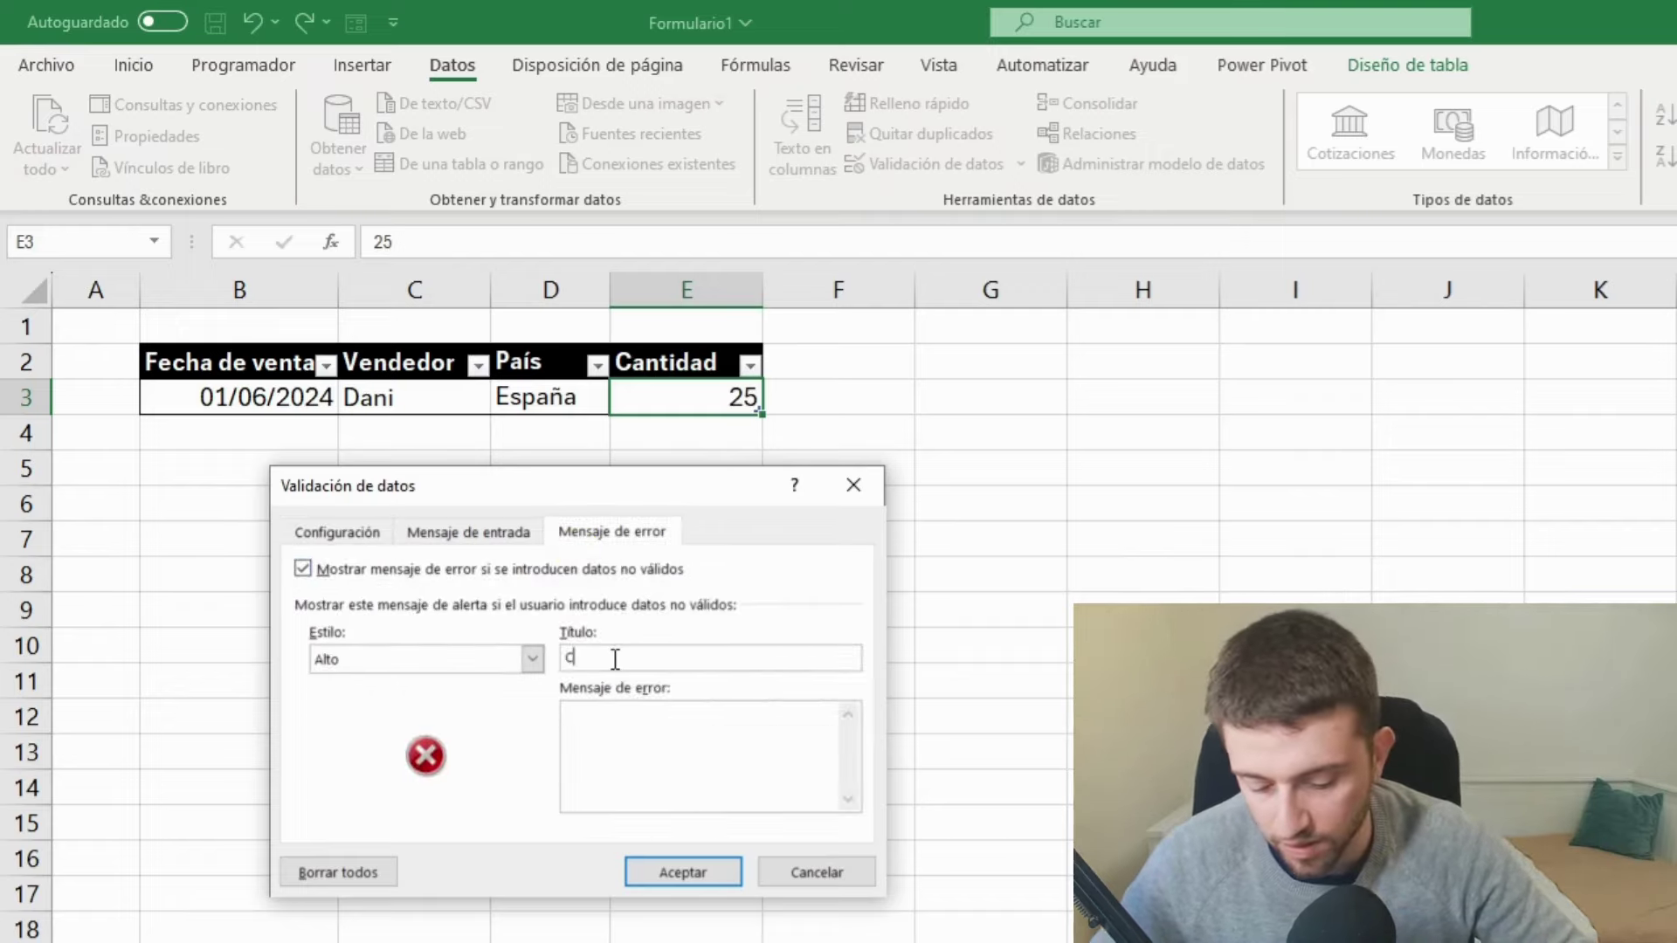
text(antidad in)
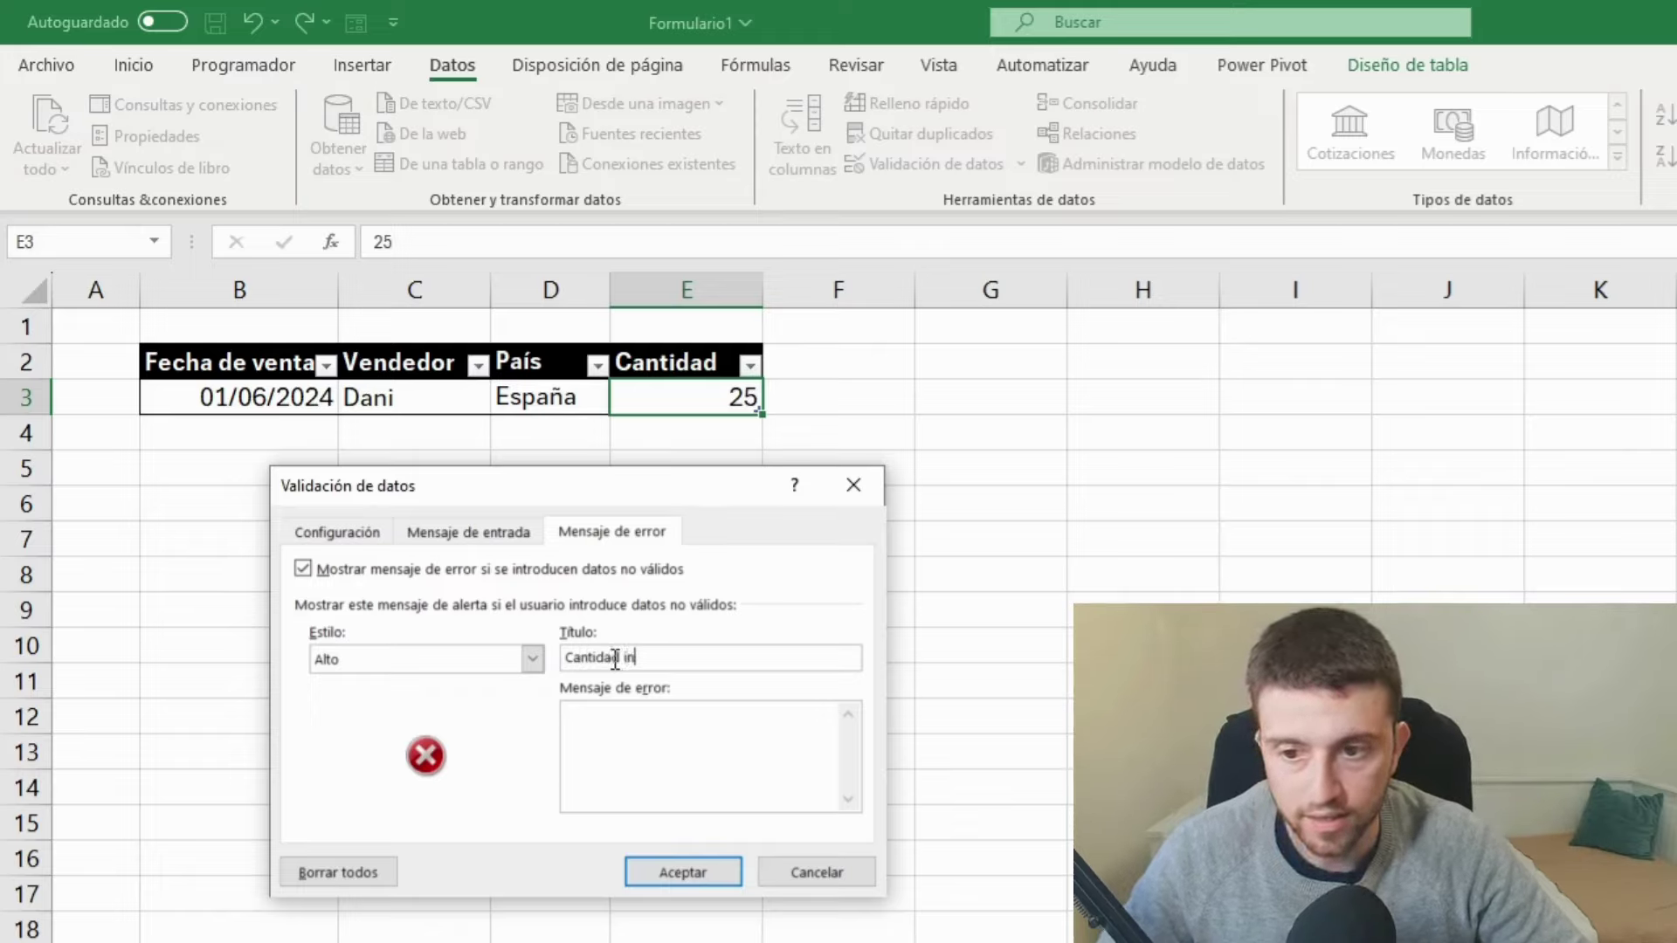
text(correcta)
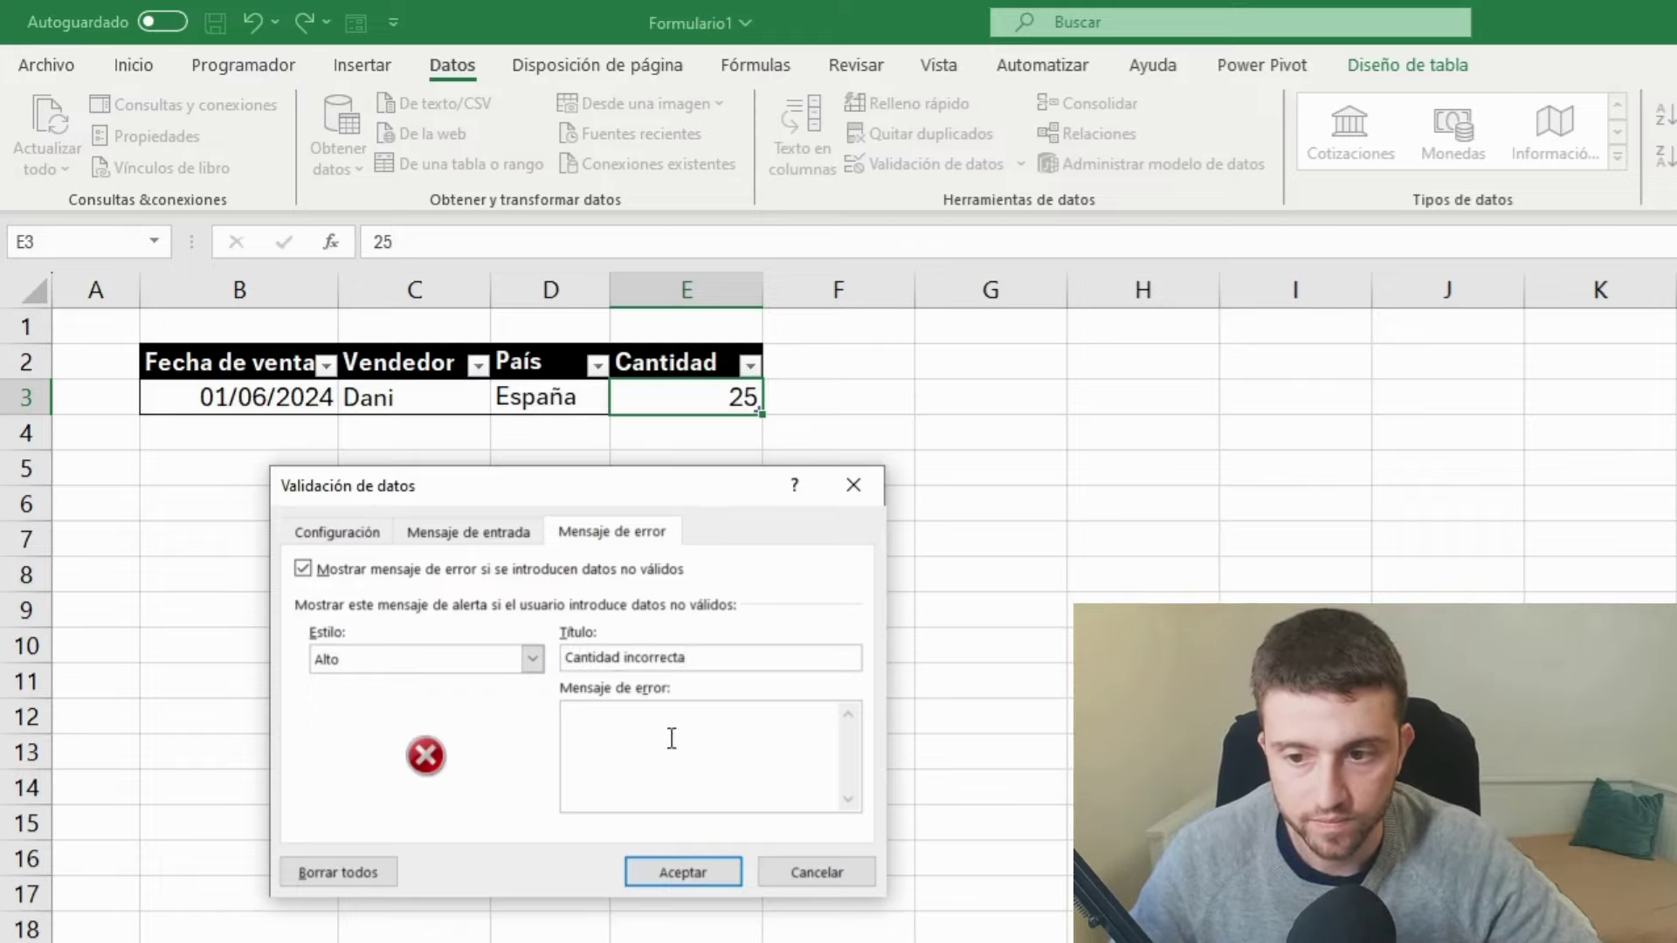
click(668, 756)
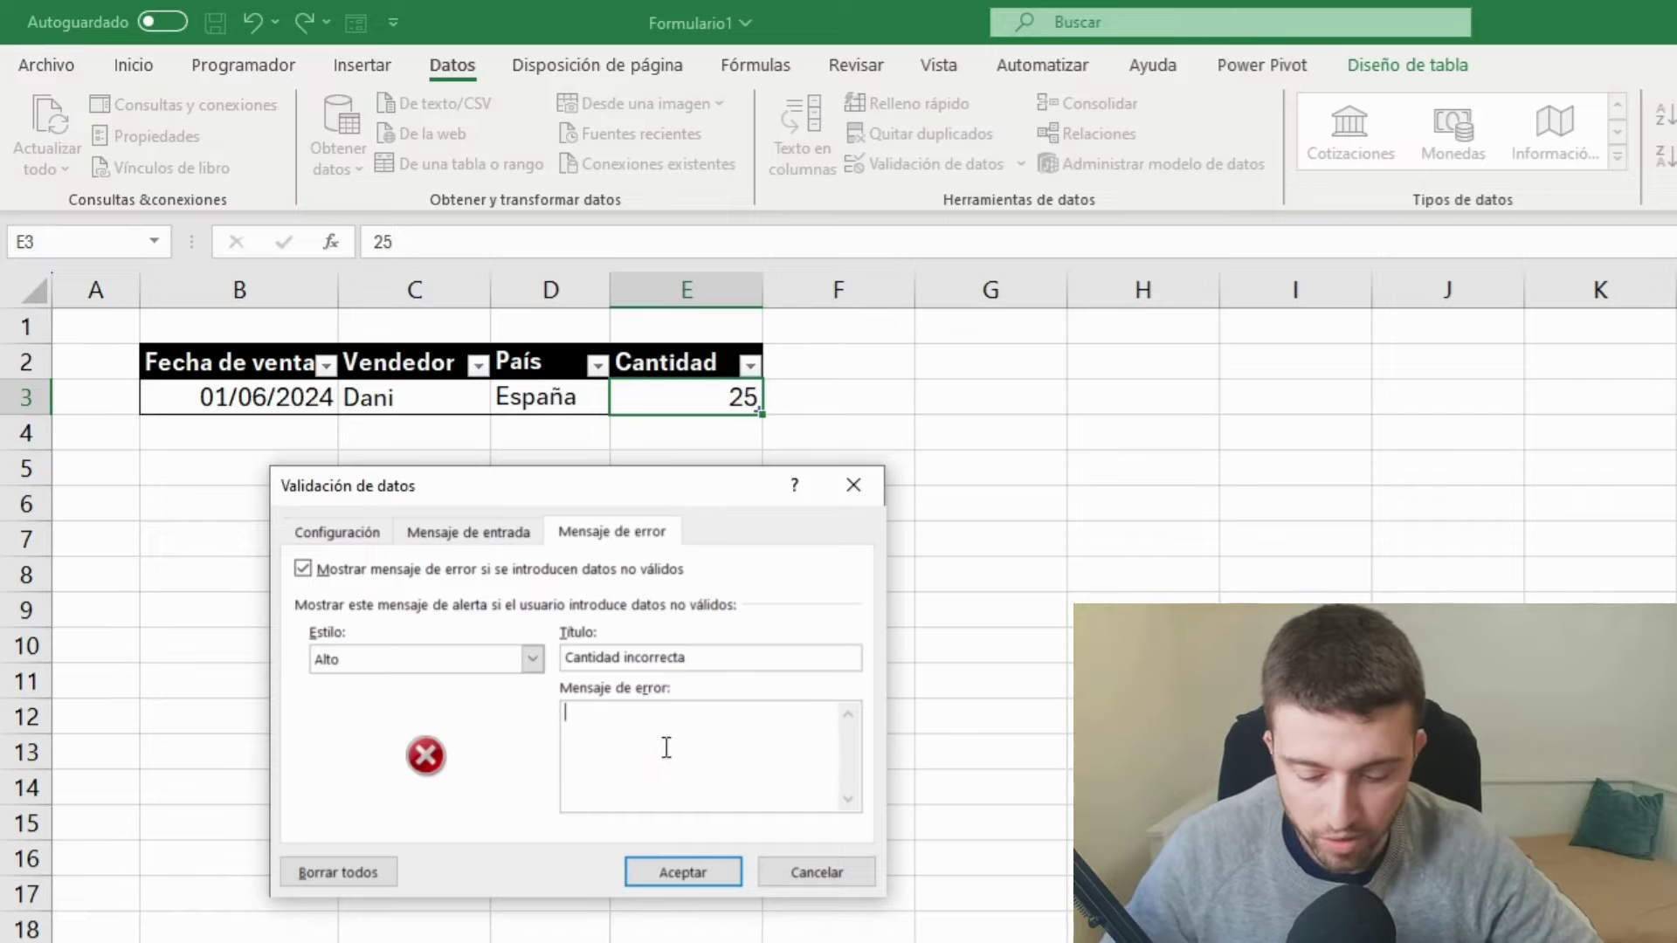
text(Solamente )
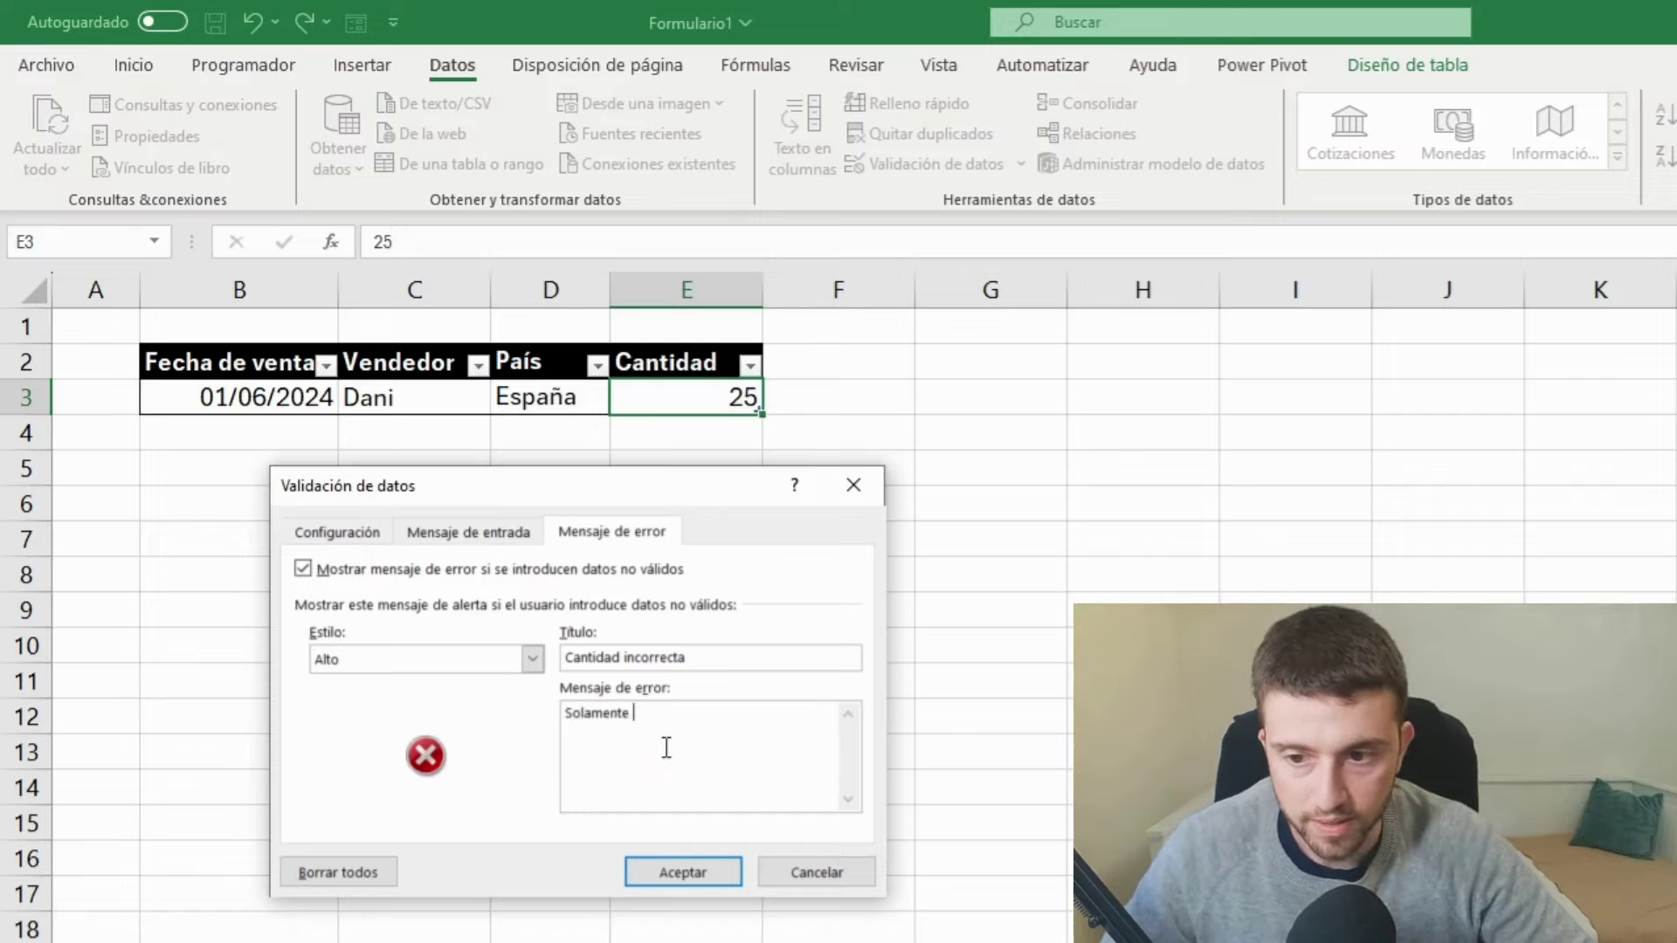
text(números entre el 1 y el 1)
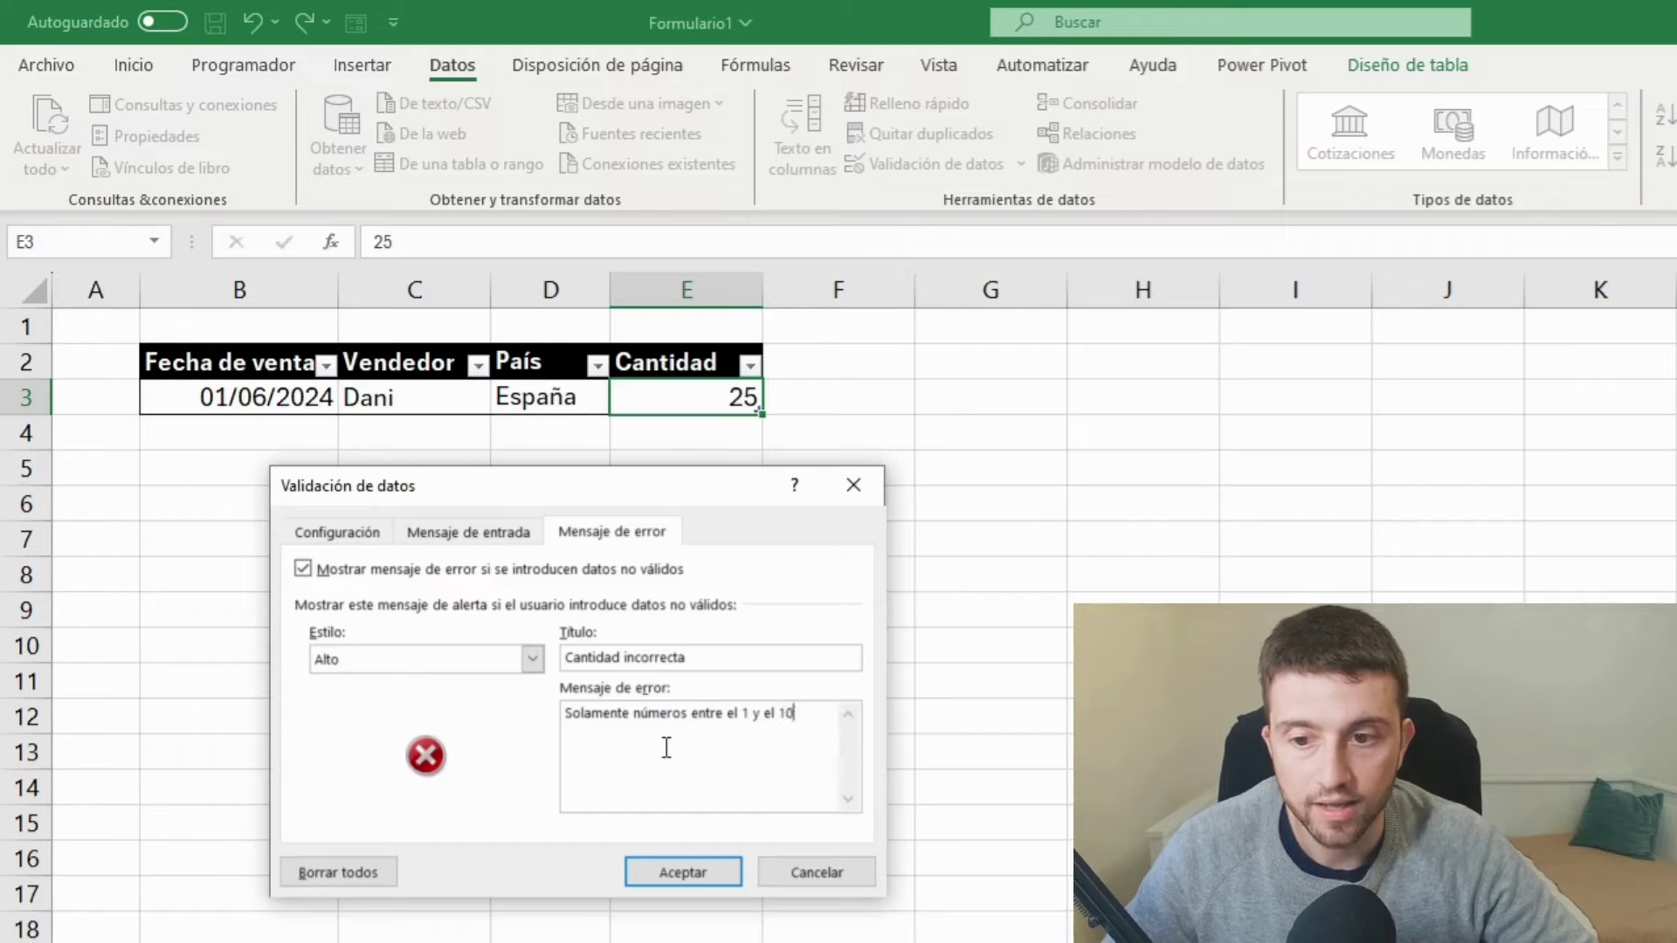
text(0)
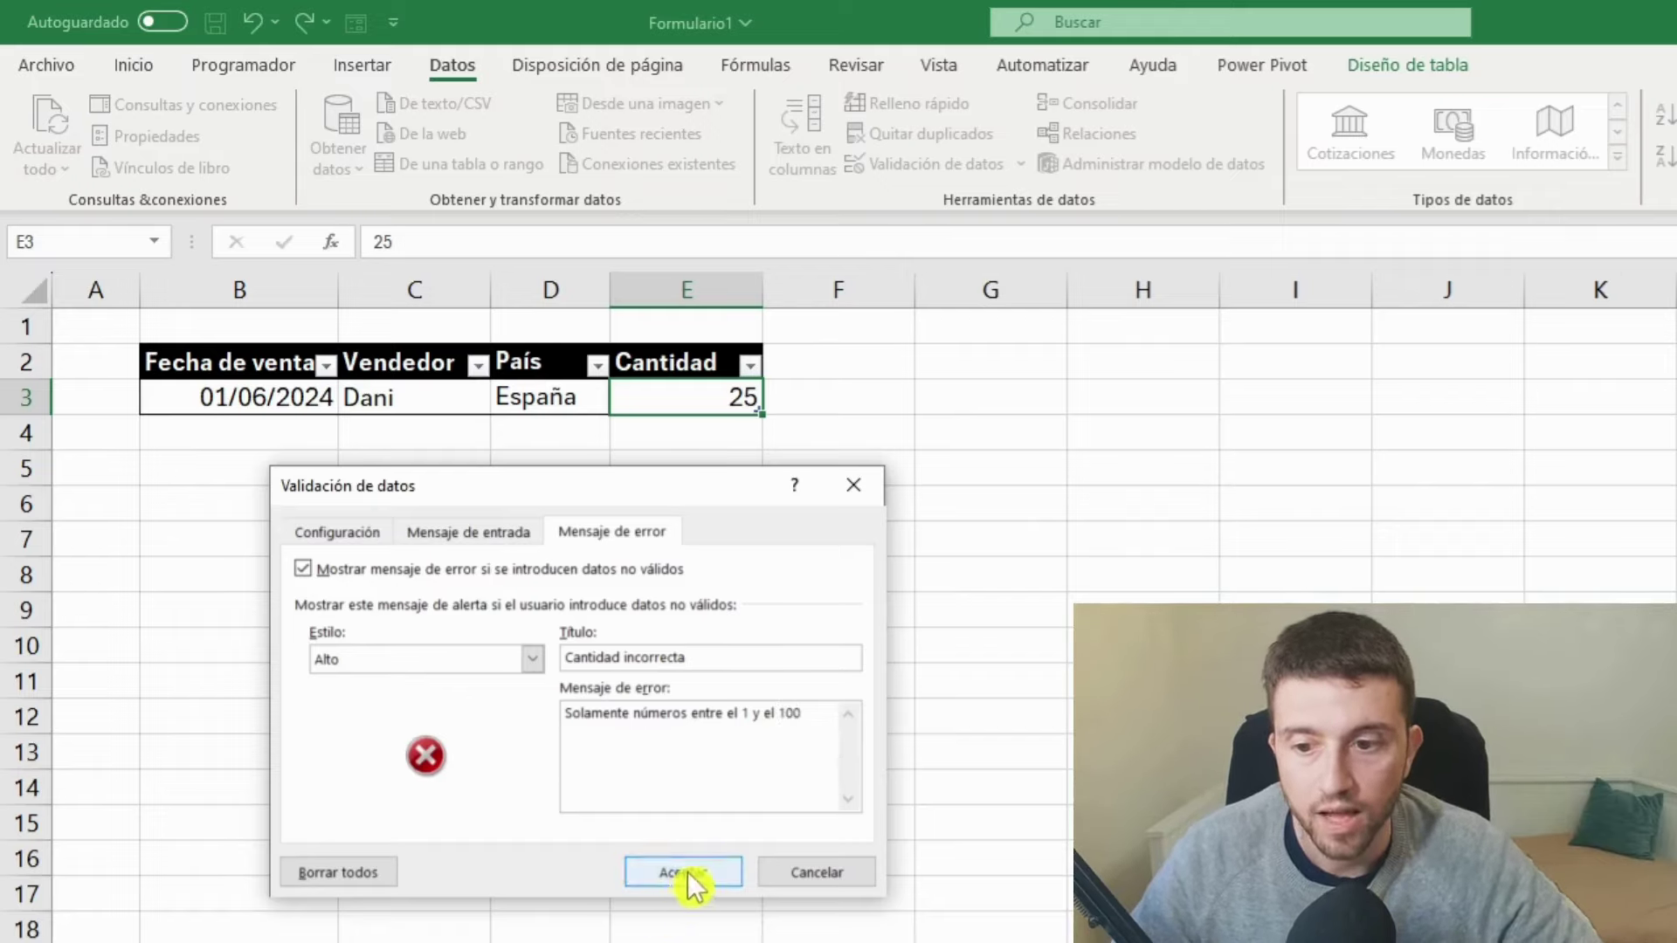
click(690, 874)
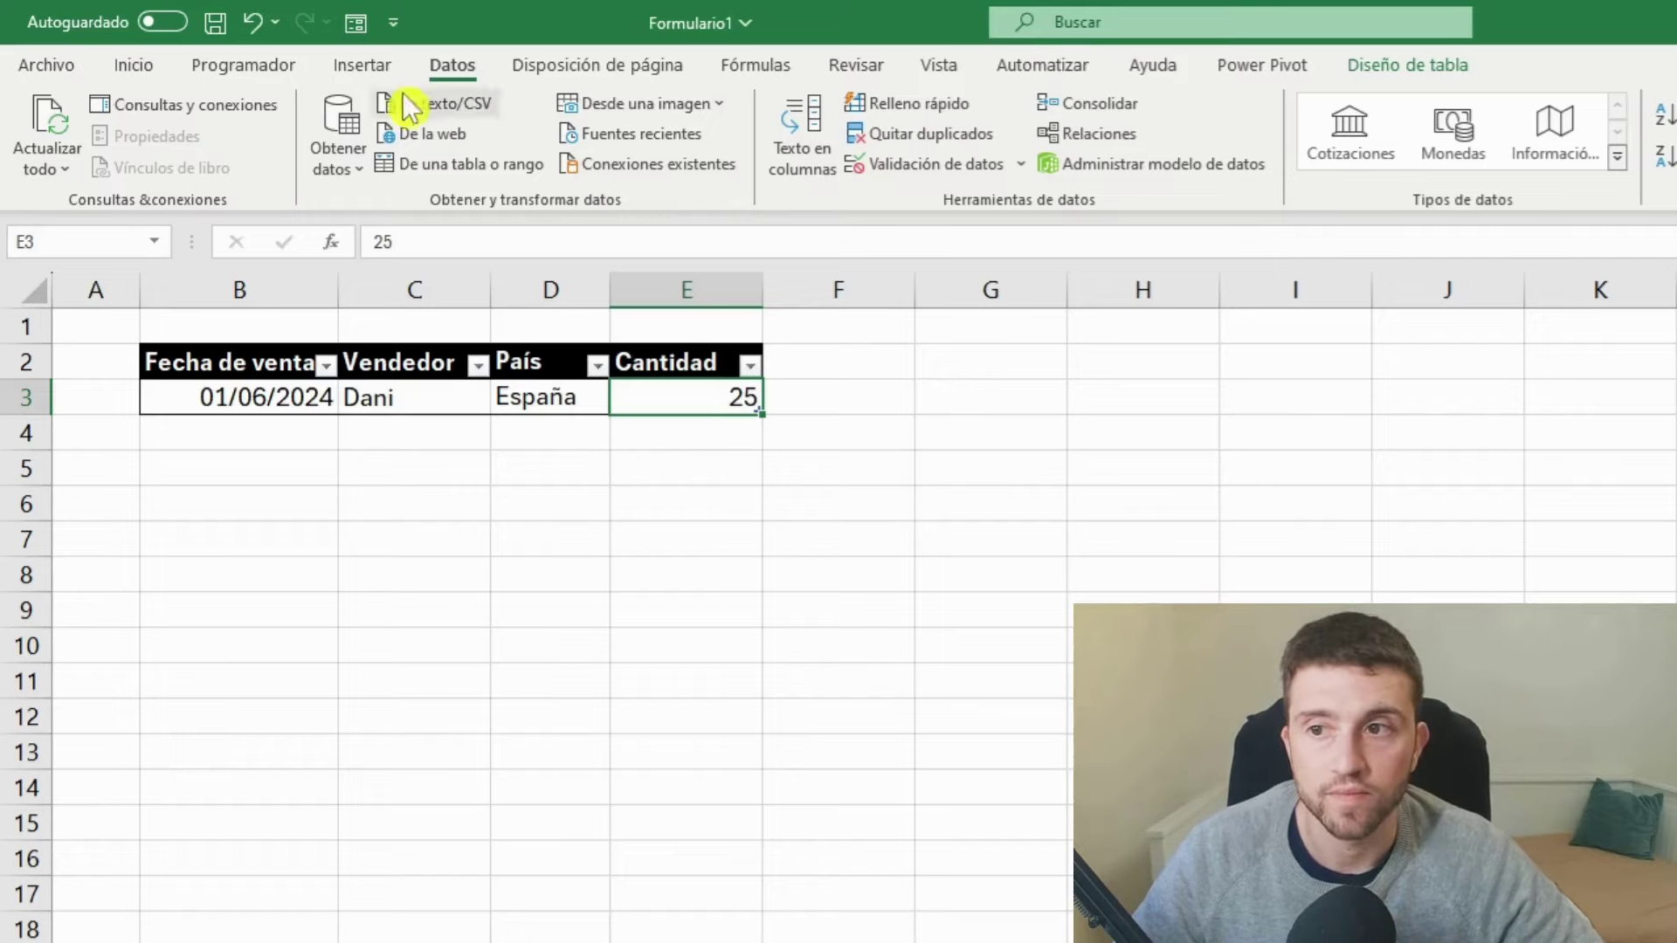
Submit a new México sale of 100 dated 01/08/2025 with its salesperson, which the Fecha incorrecta alert rejects.
click(356, 22)
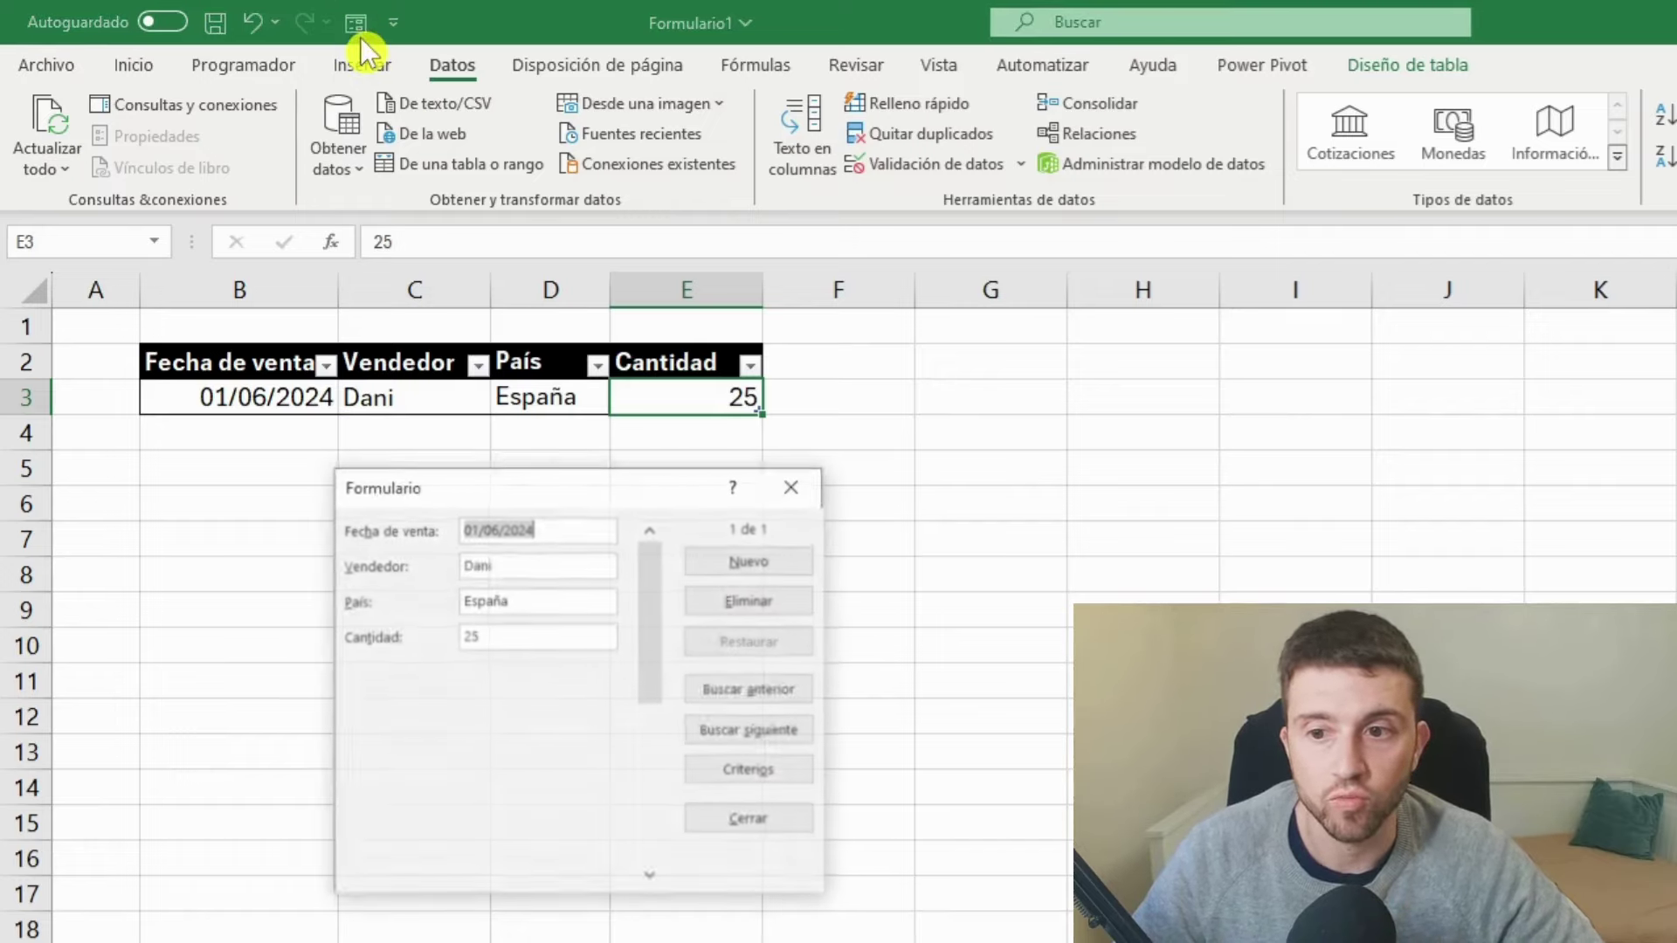
click(703, 559)
click(561, 530)
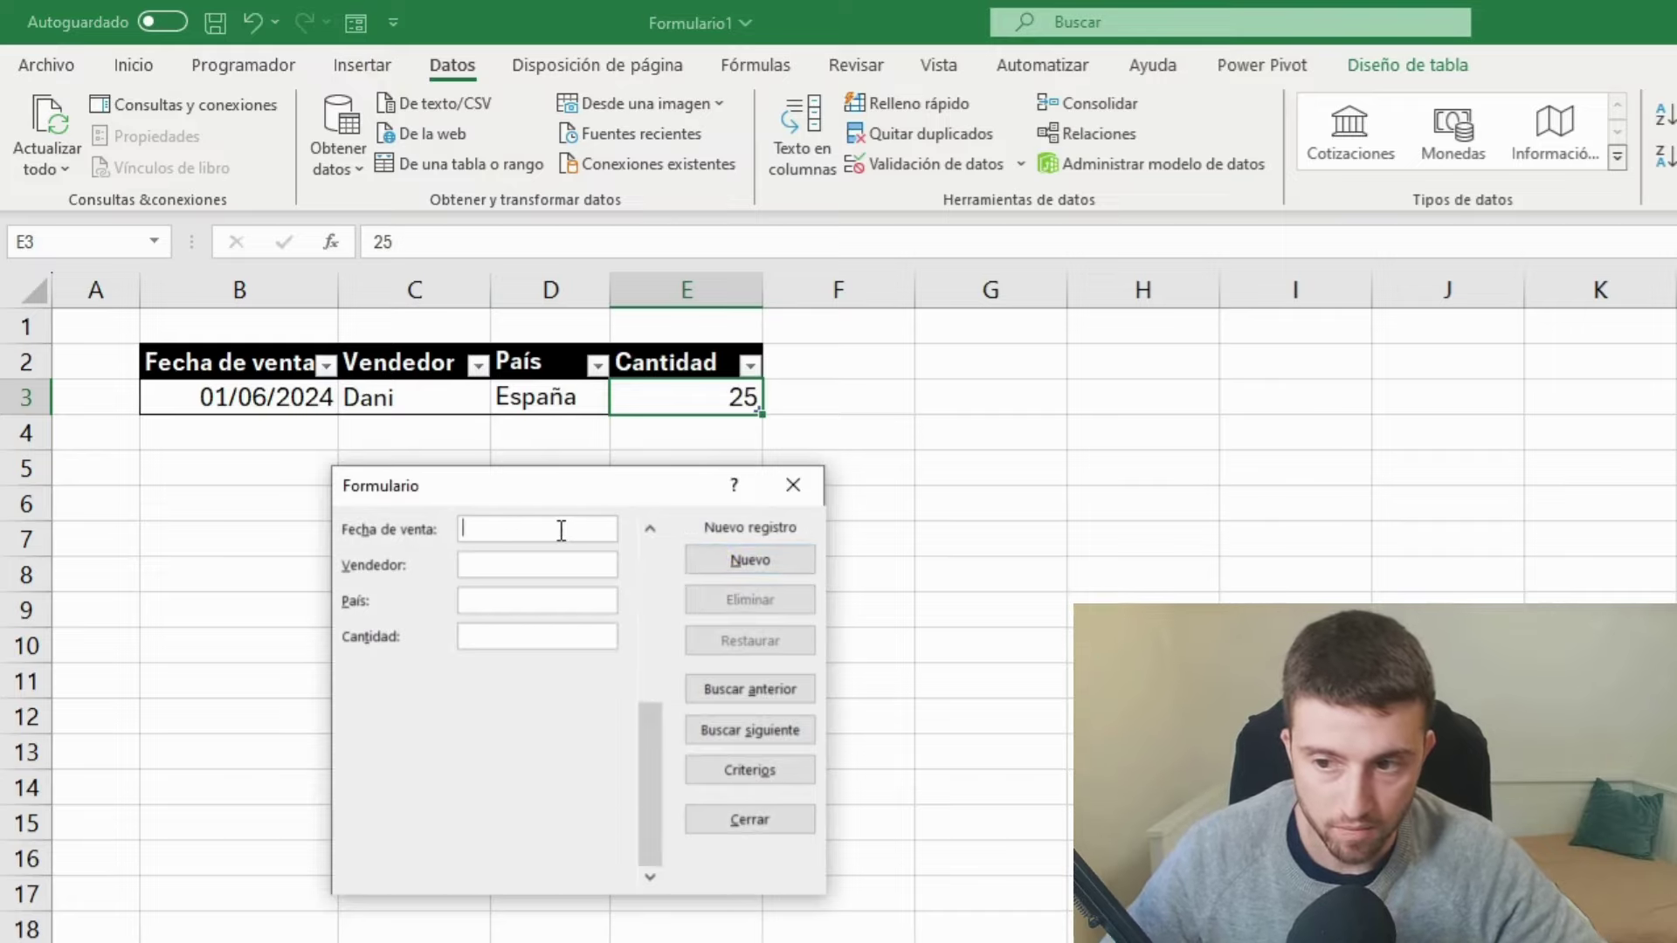
text(01/)
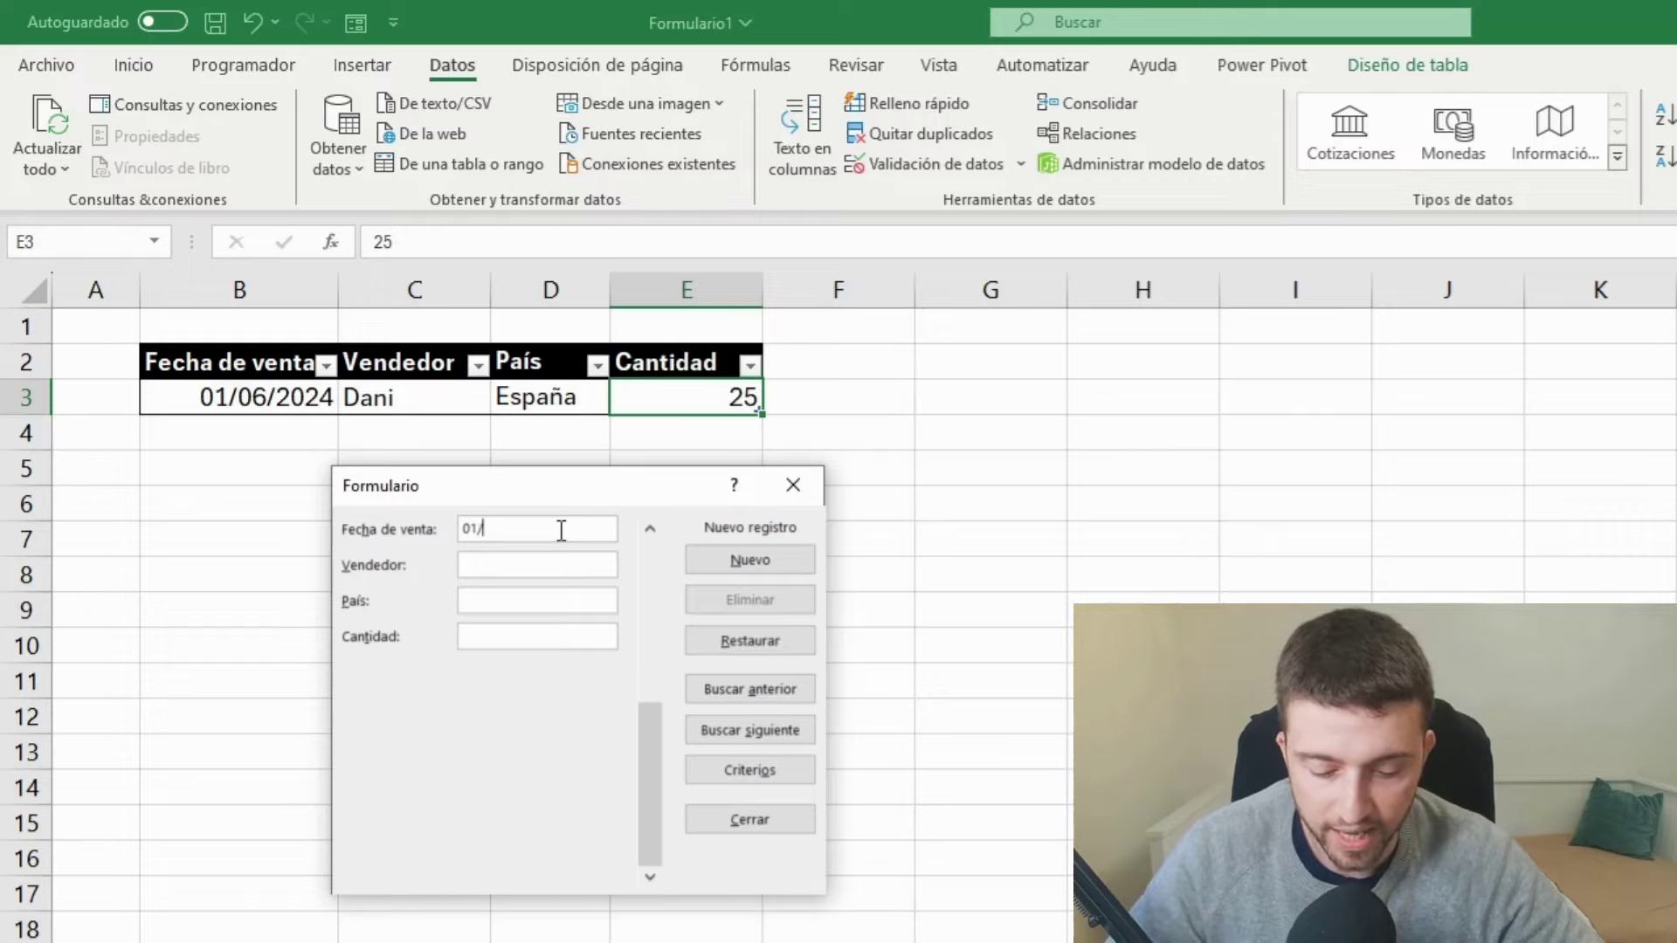
text(08/)
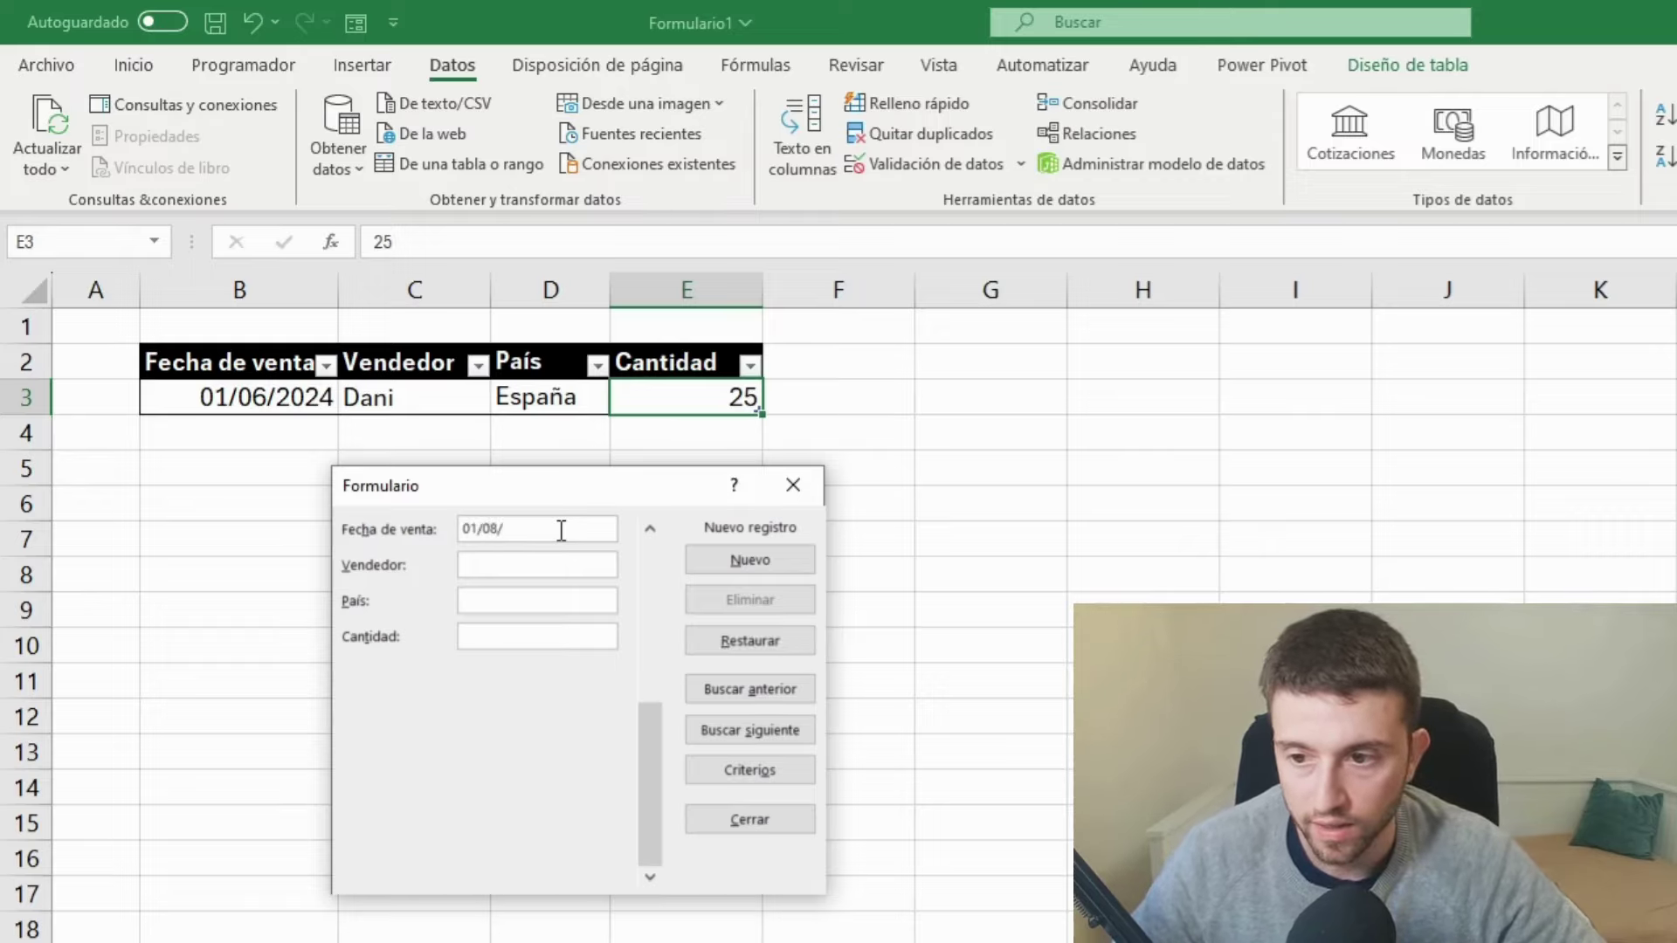
text(2025)
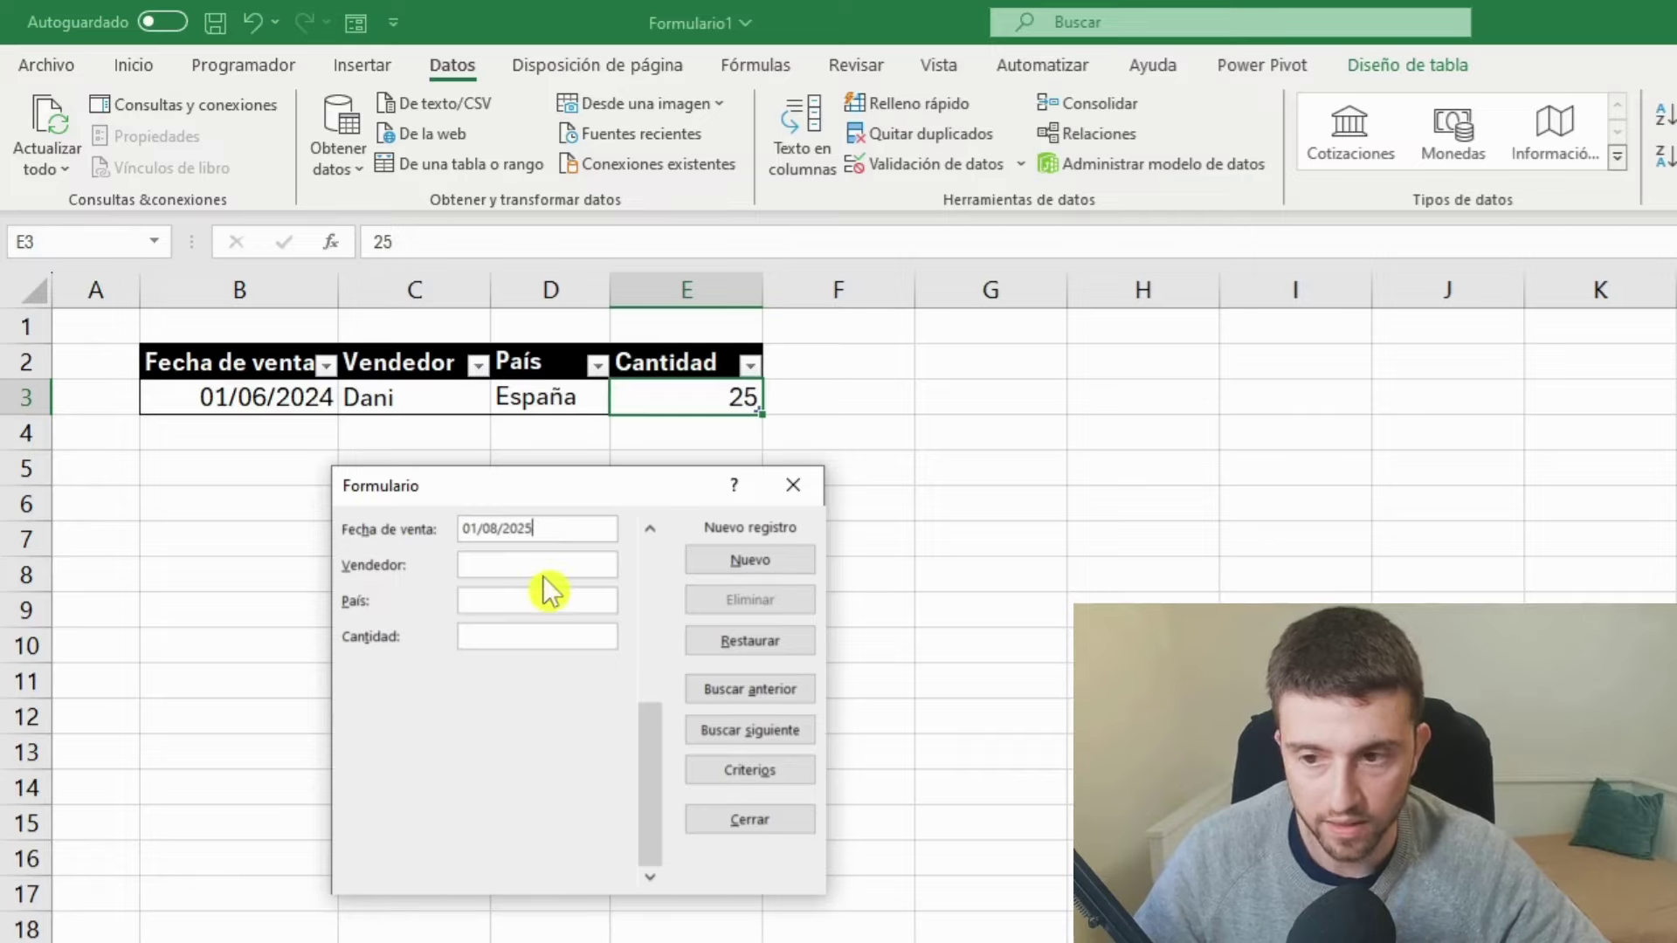
text(J)
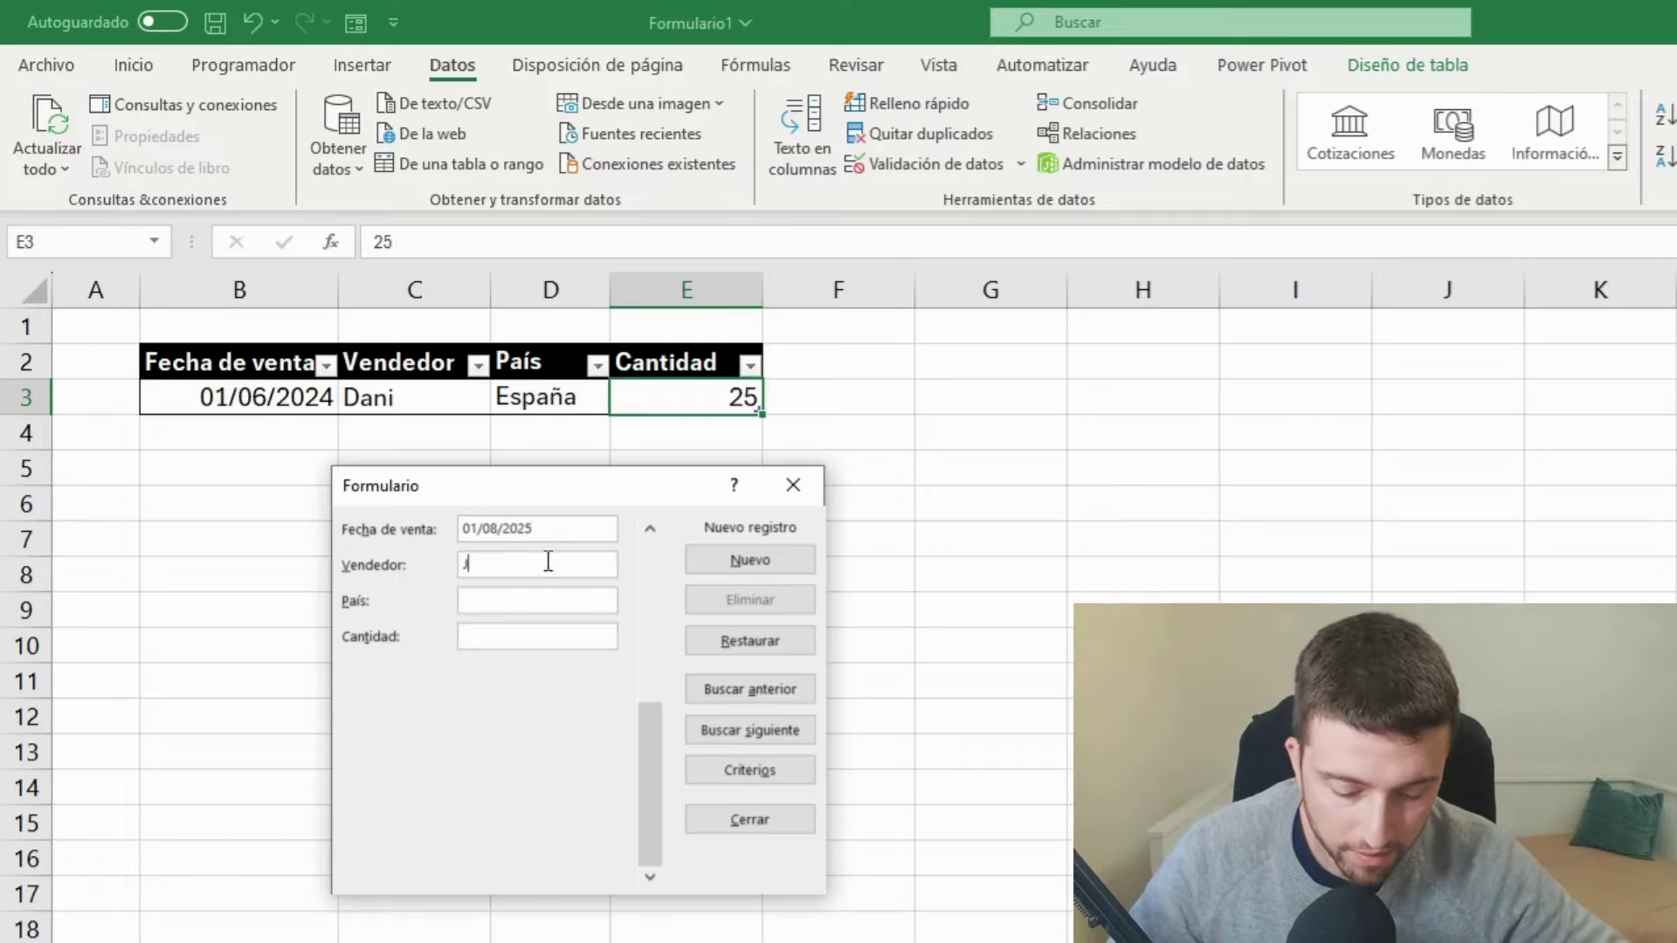
text(uan)
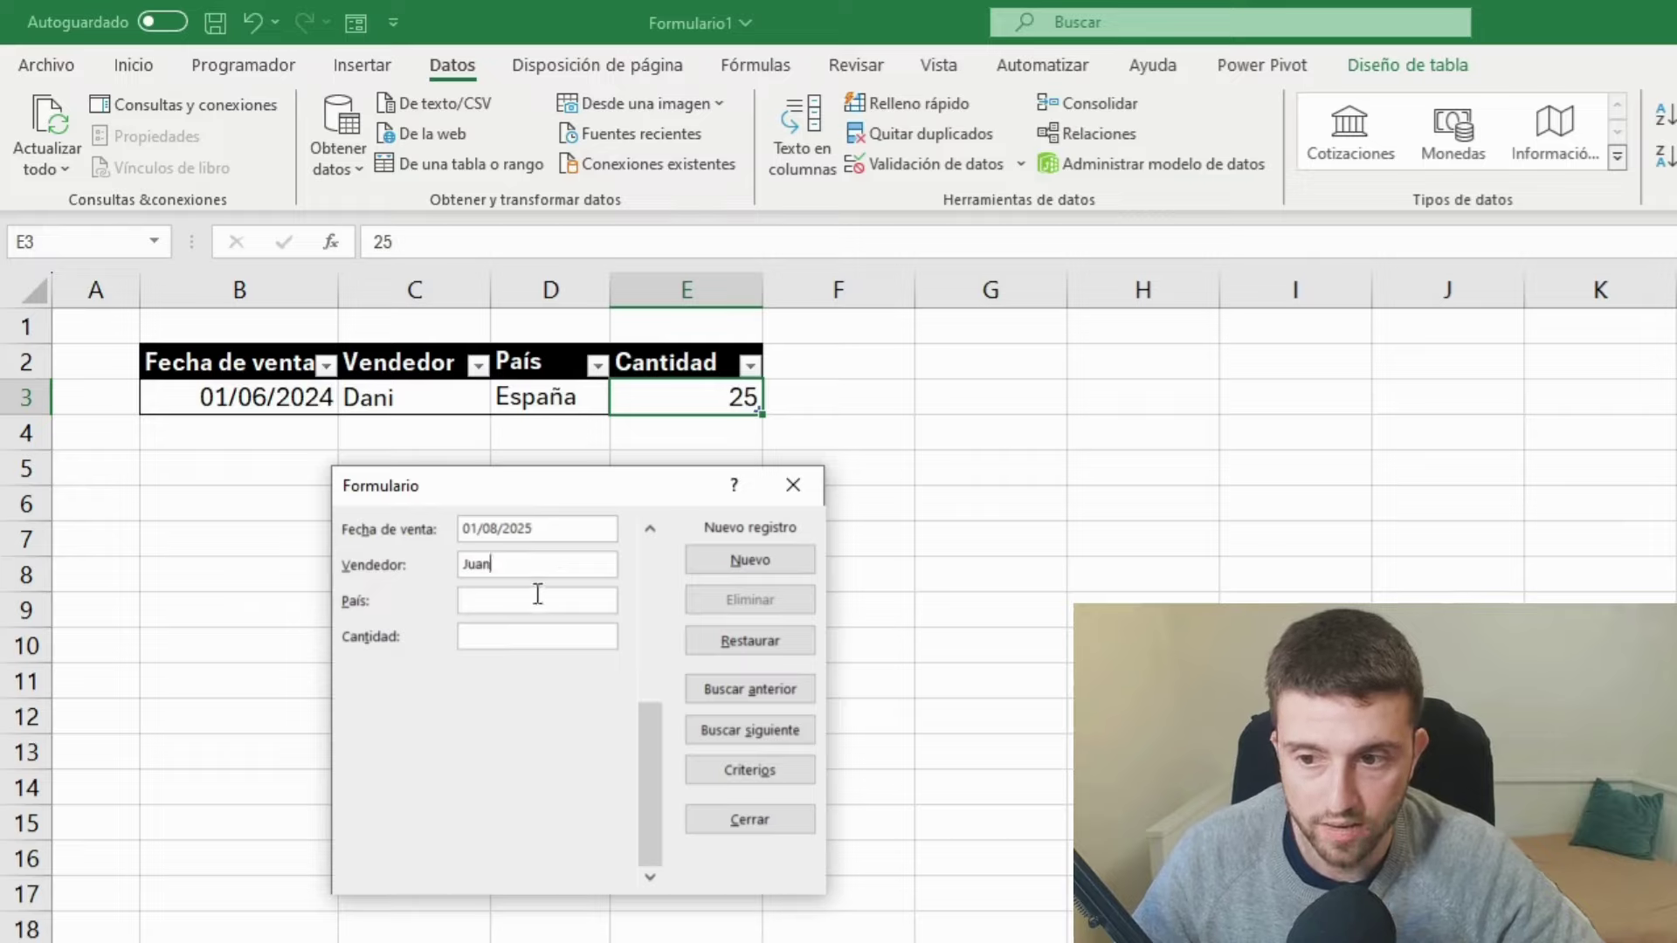
click(537, 595)
text(Mé)
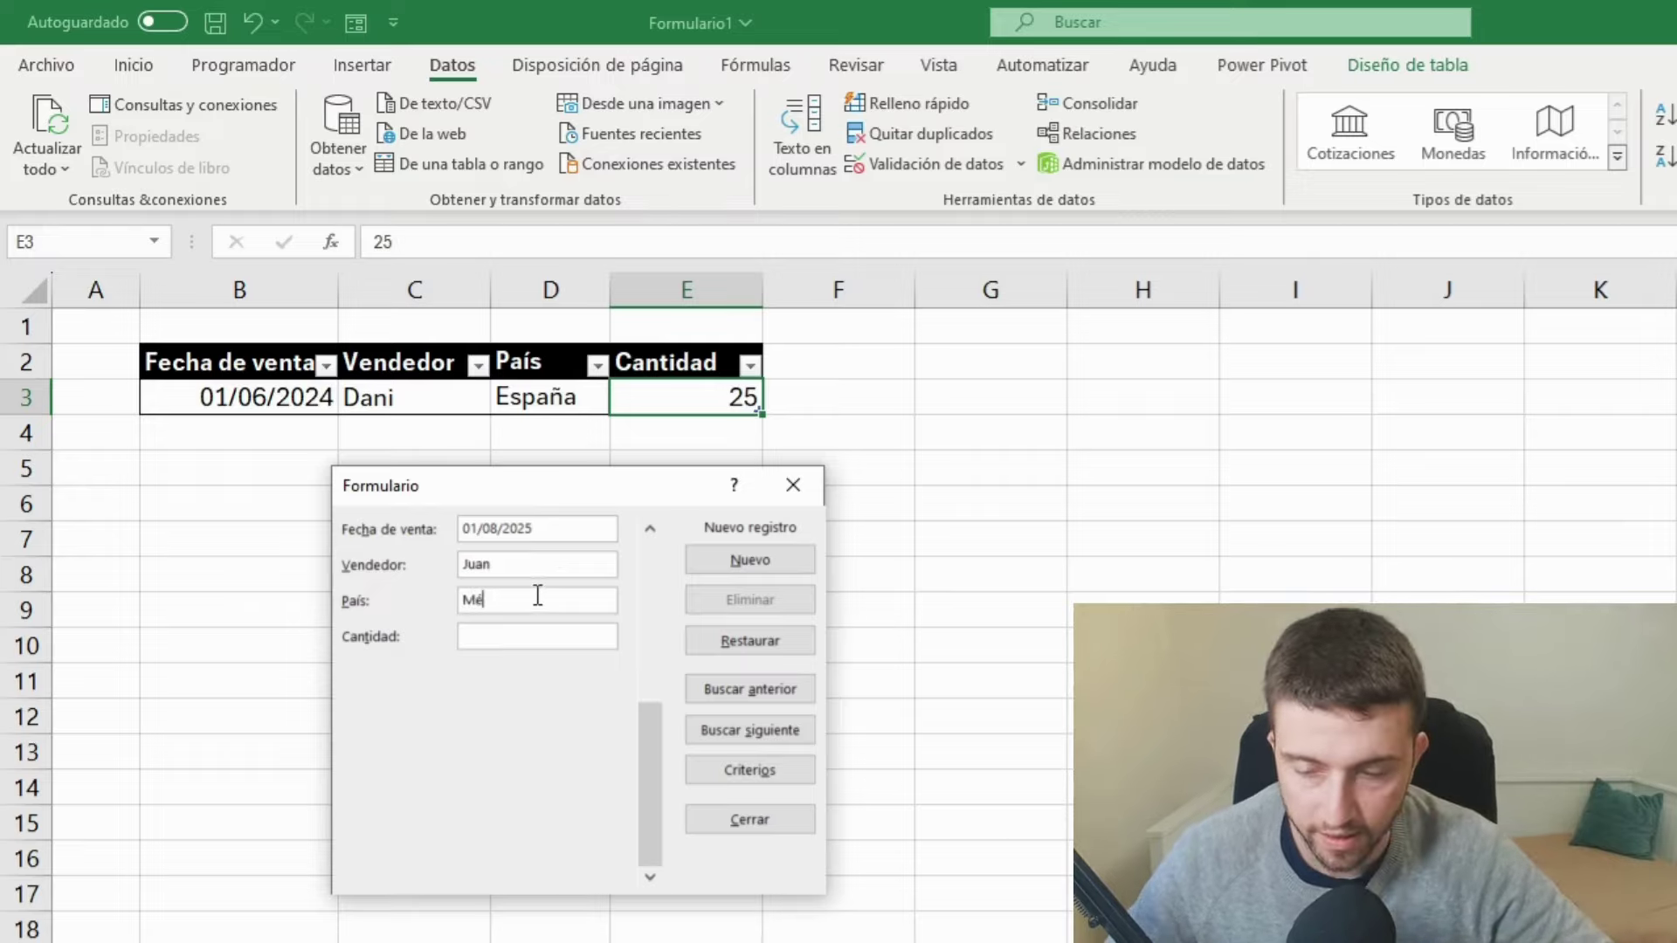
text(xico)
click(543, 631)
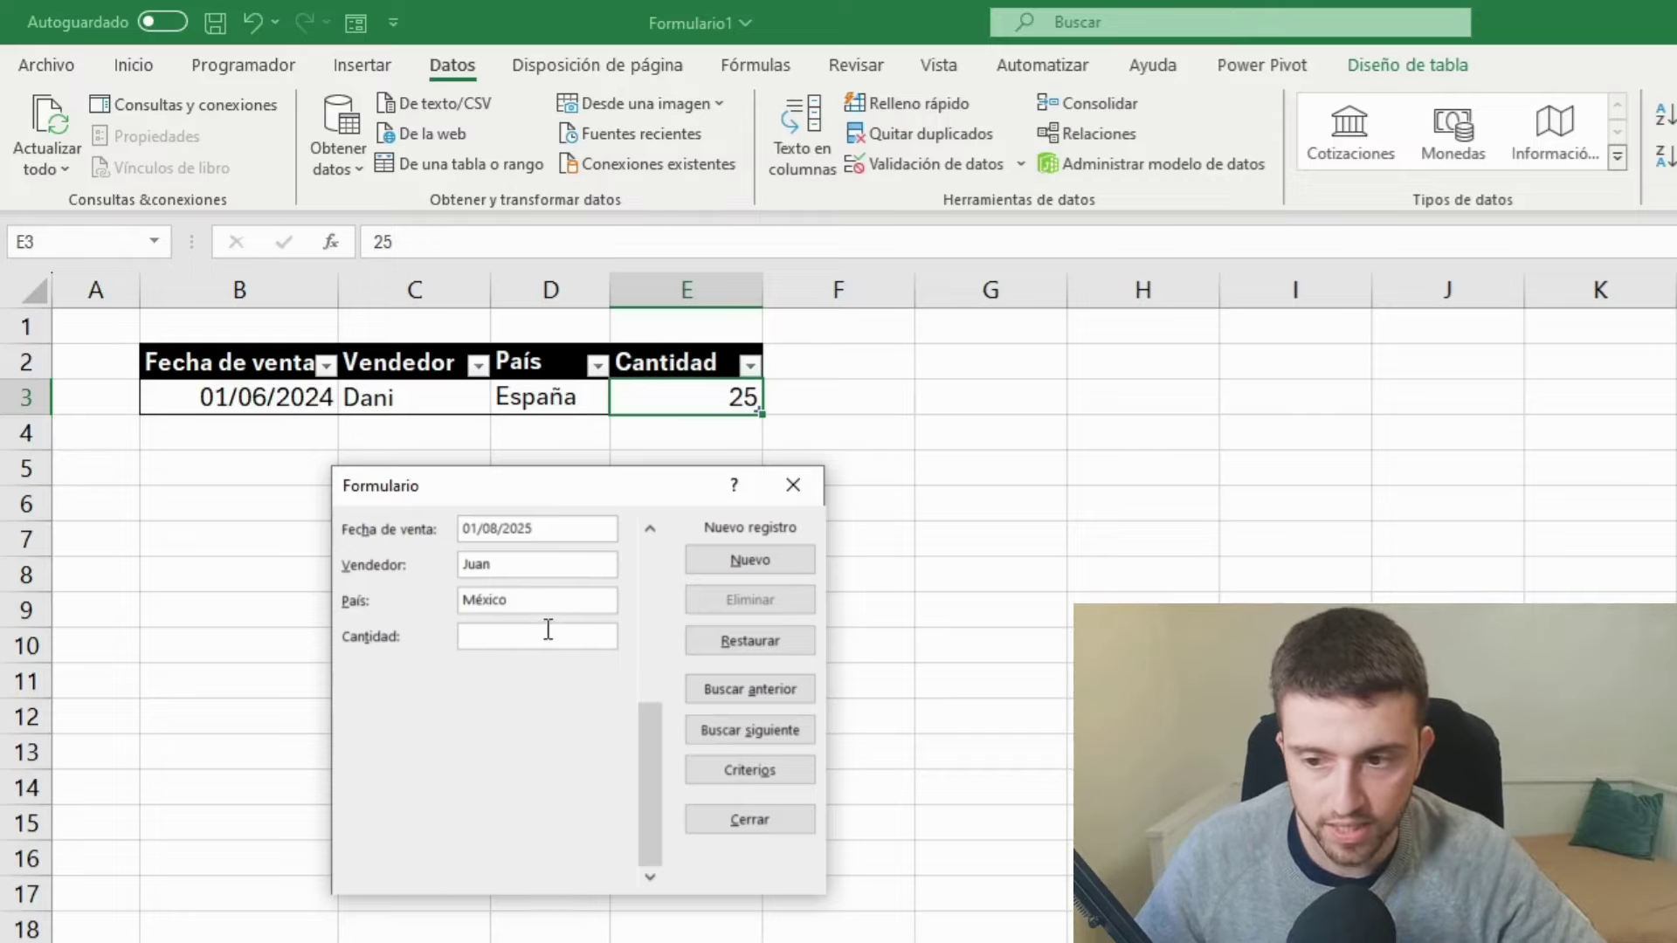
text(100)
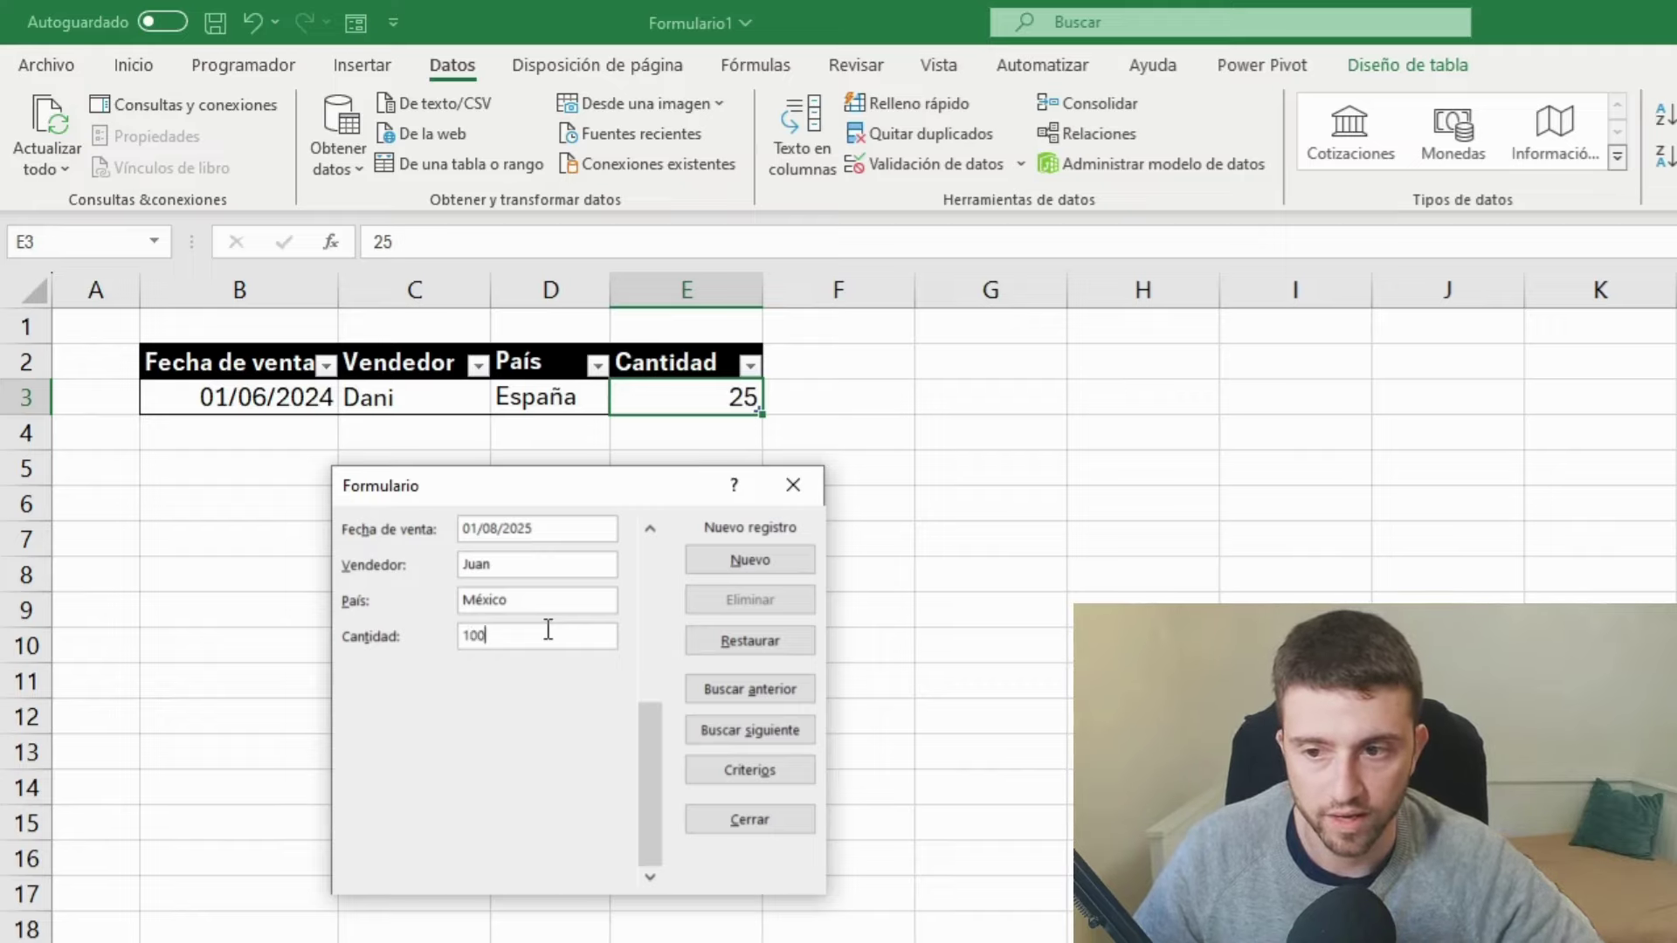
click(723, 578)
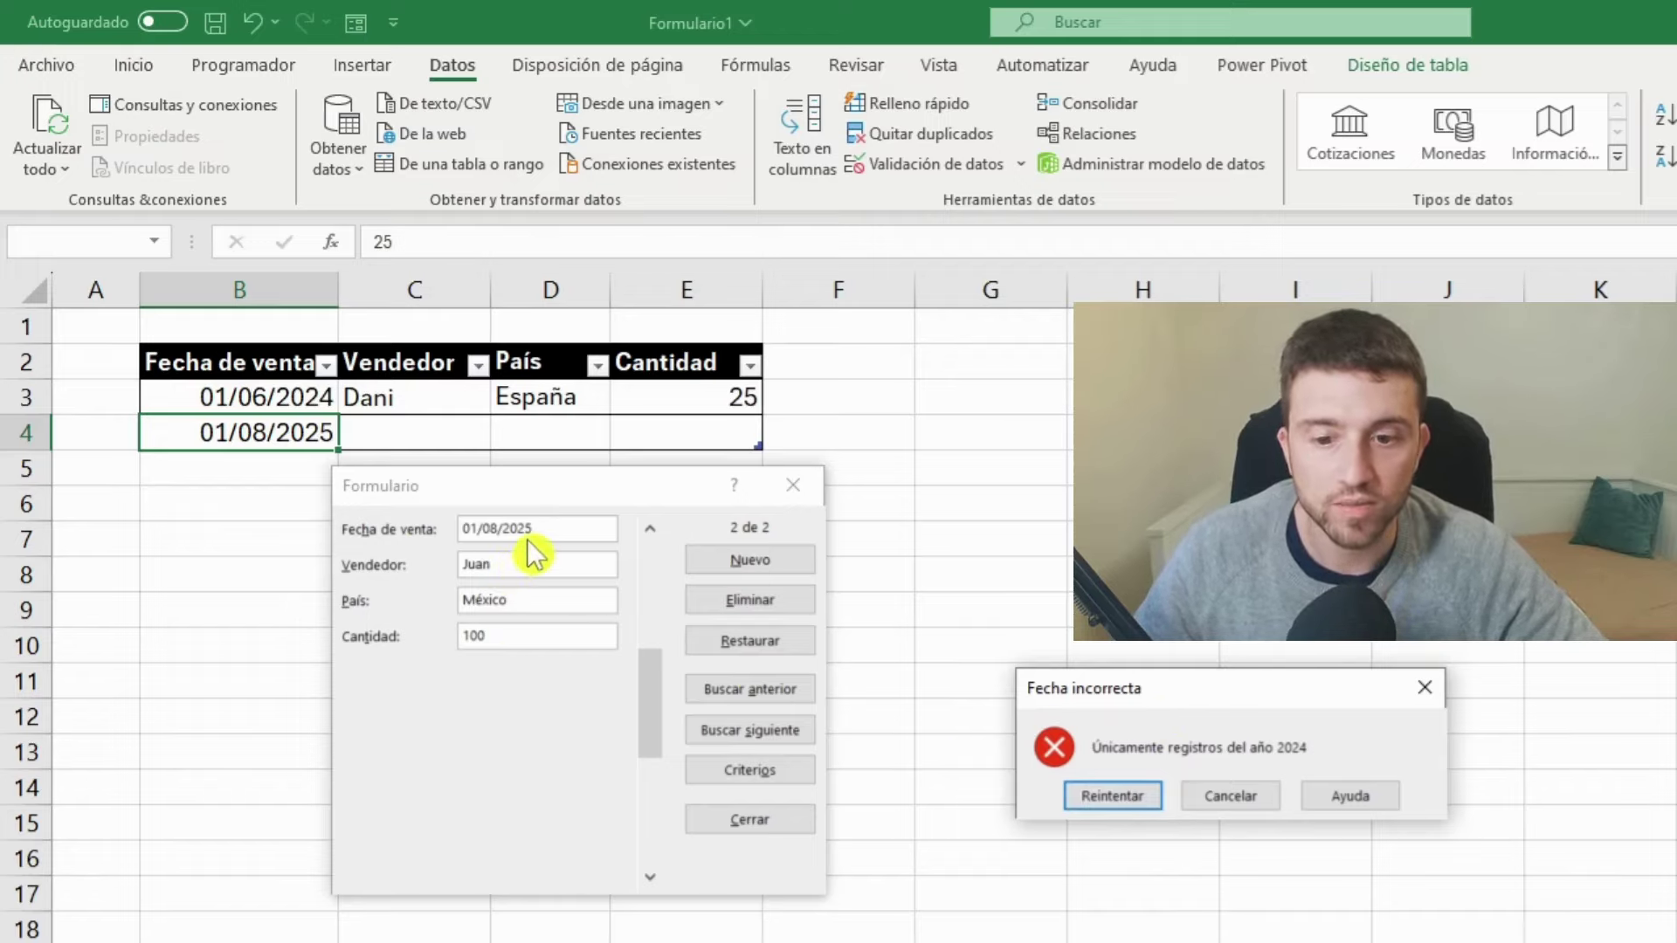
Correct the rejected date's year to 2024, save the México sale of 100, and close the form.
click(1128, 805)
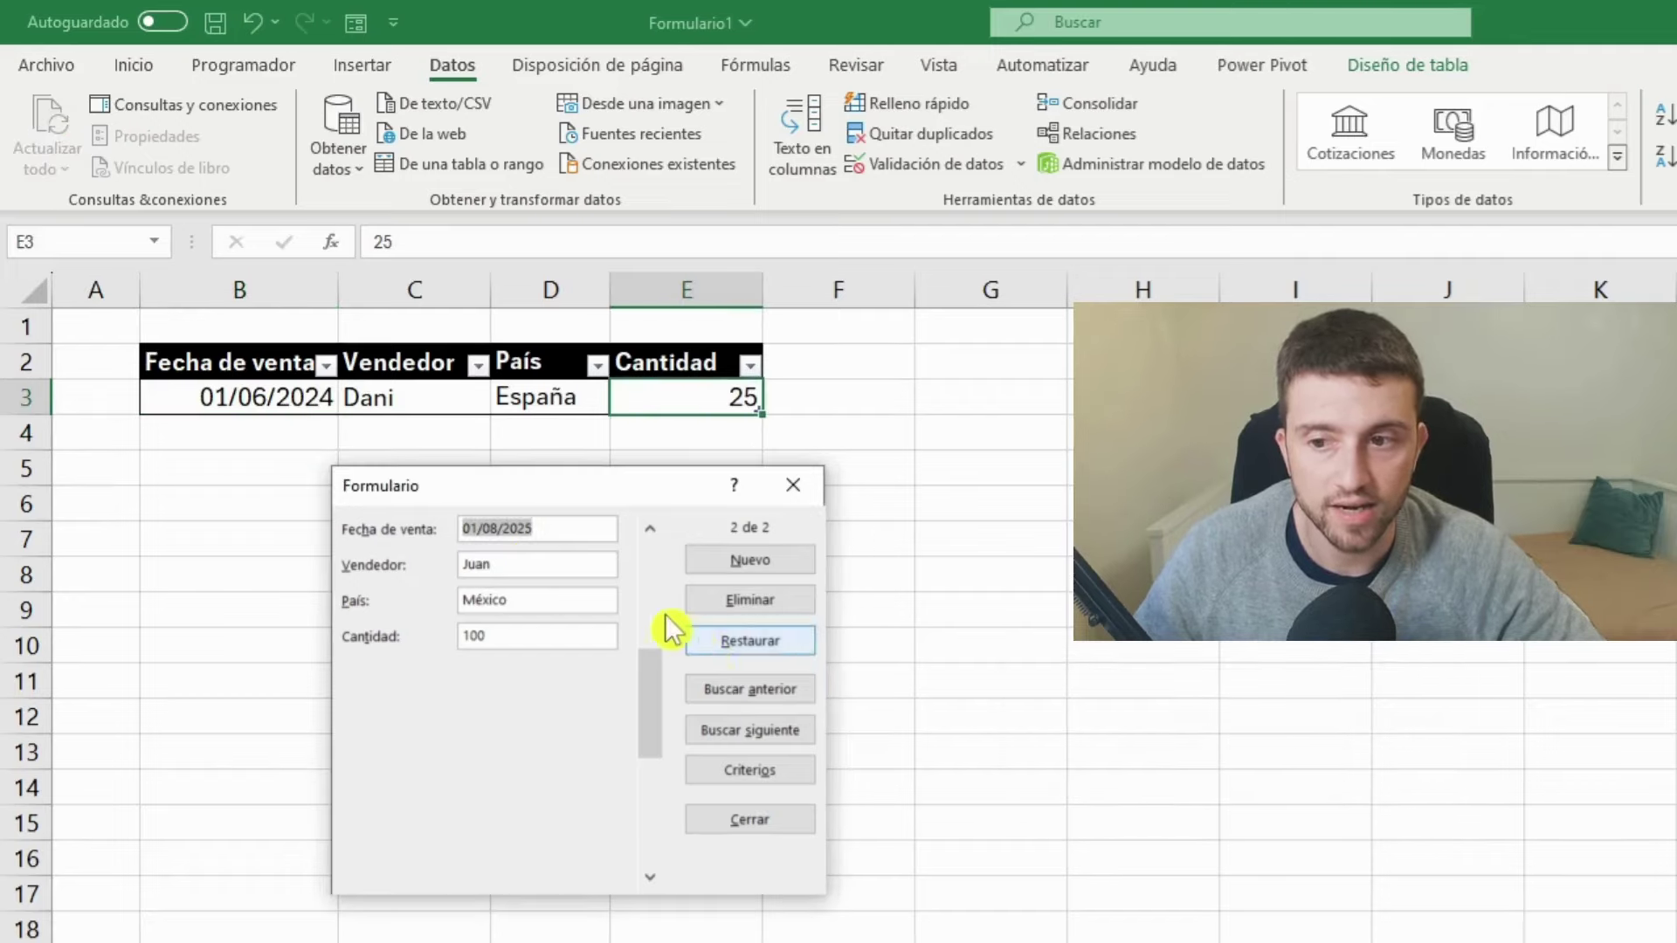
click(583, 536)
key(BackSpace)
text(4)
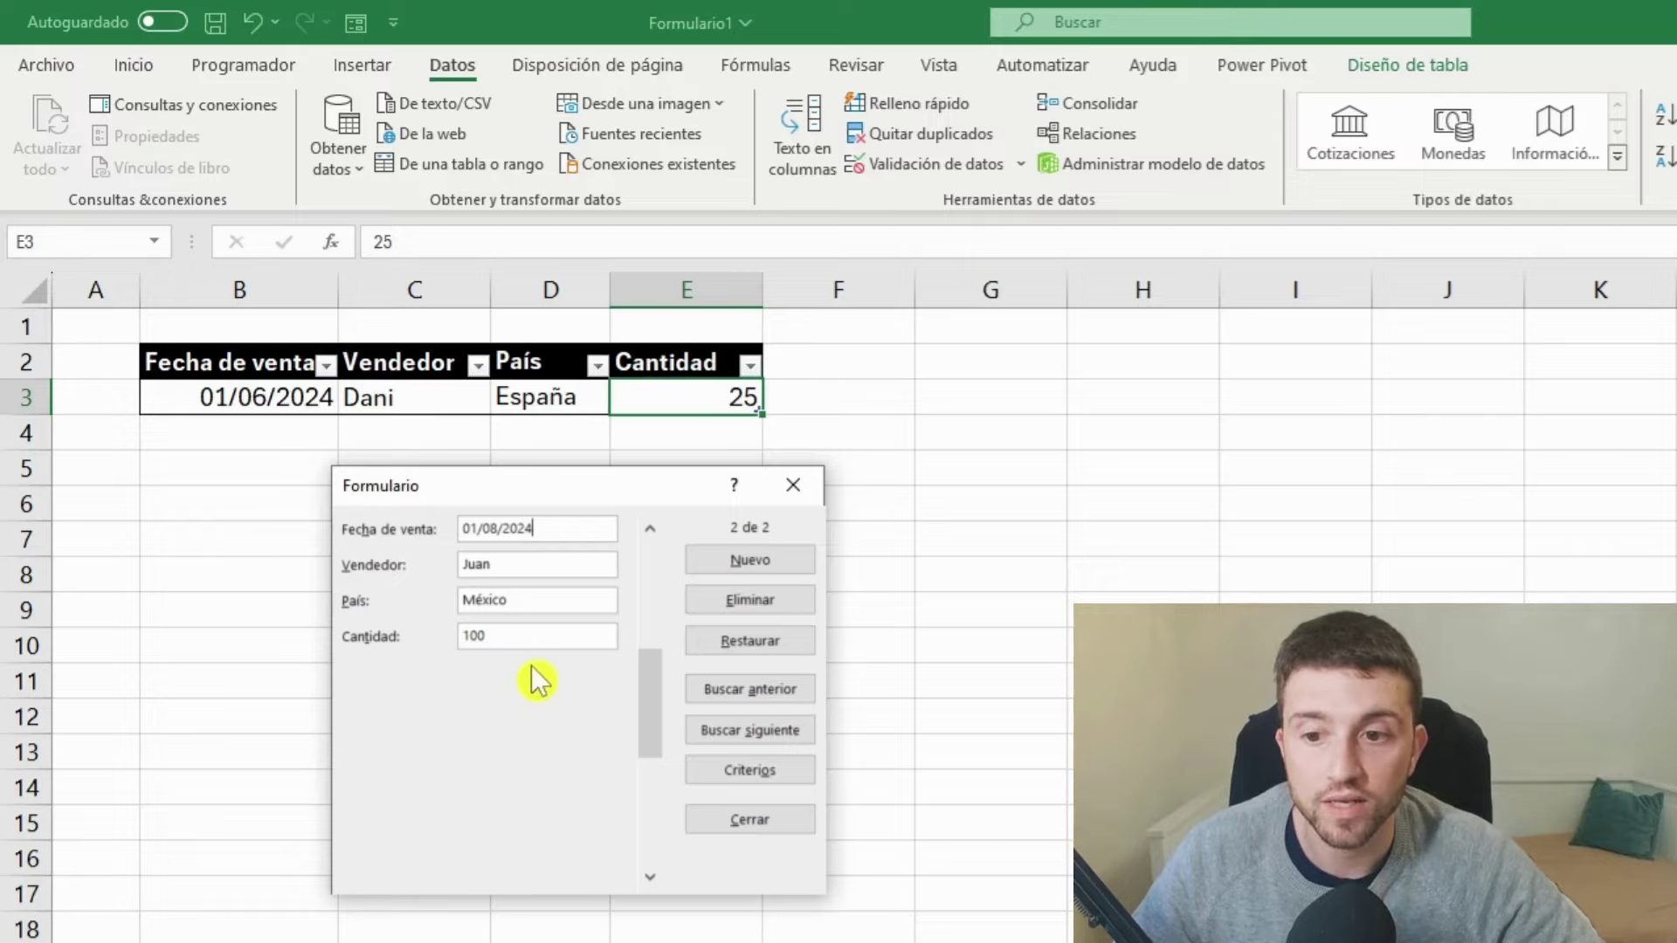
click(762, 563)
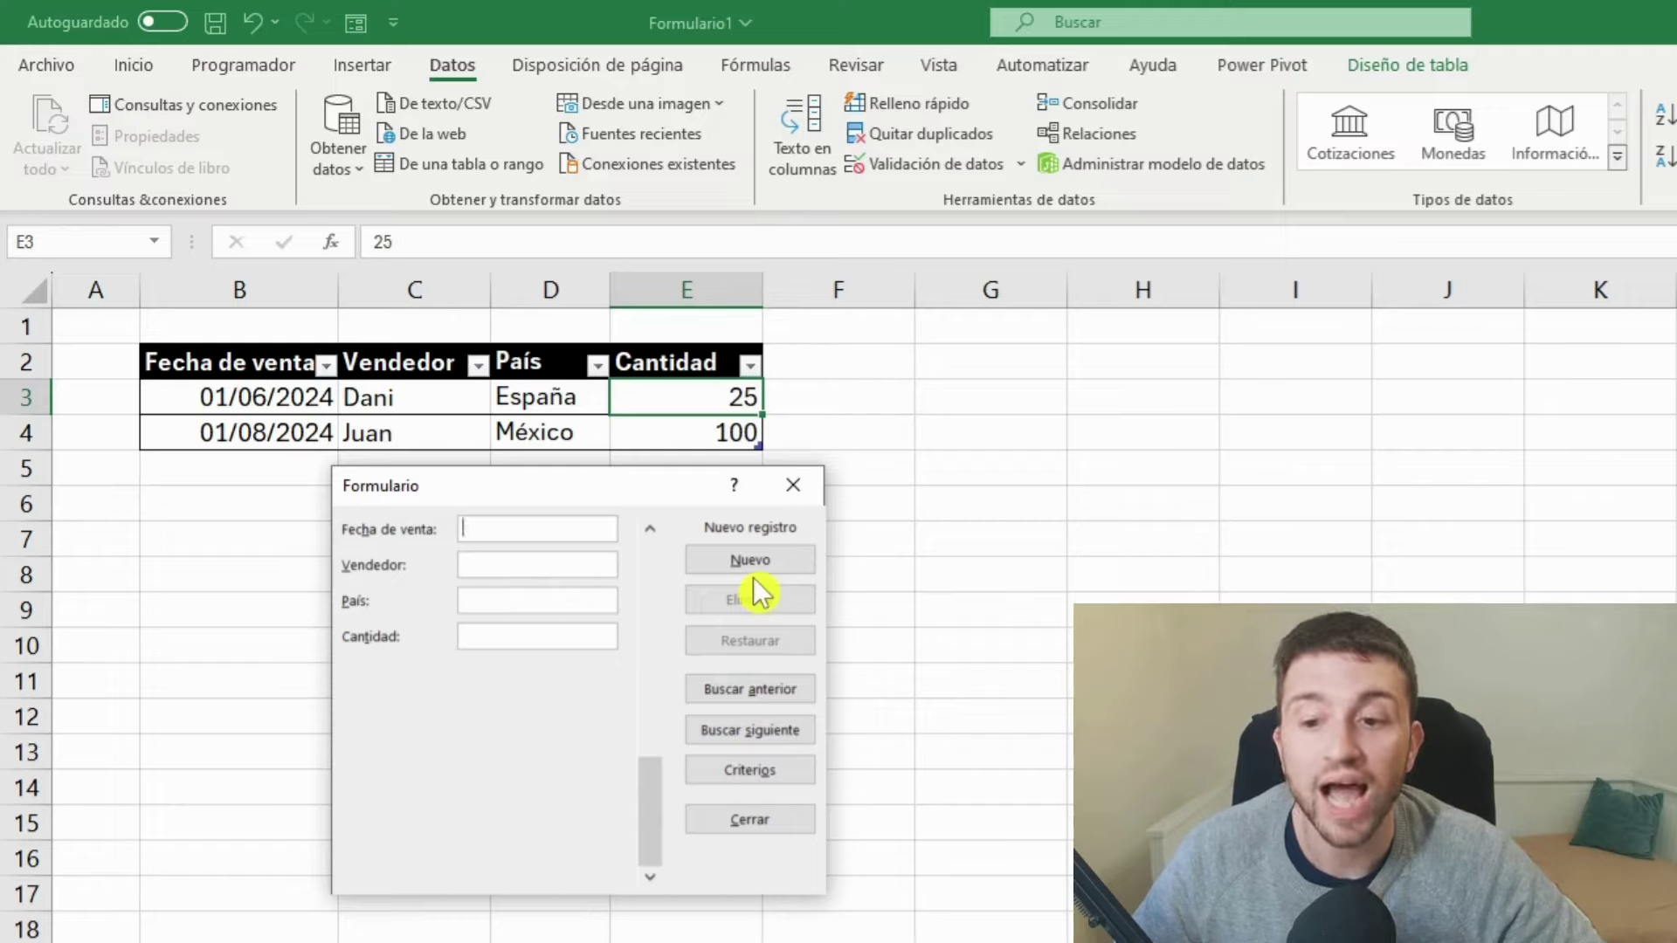
click(792, 485)
Change the España record's Cantidad to 150 and close the form, which gets rejected.
drag(679, 411, 679, 394)
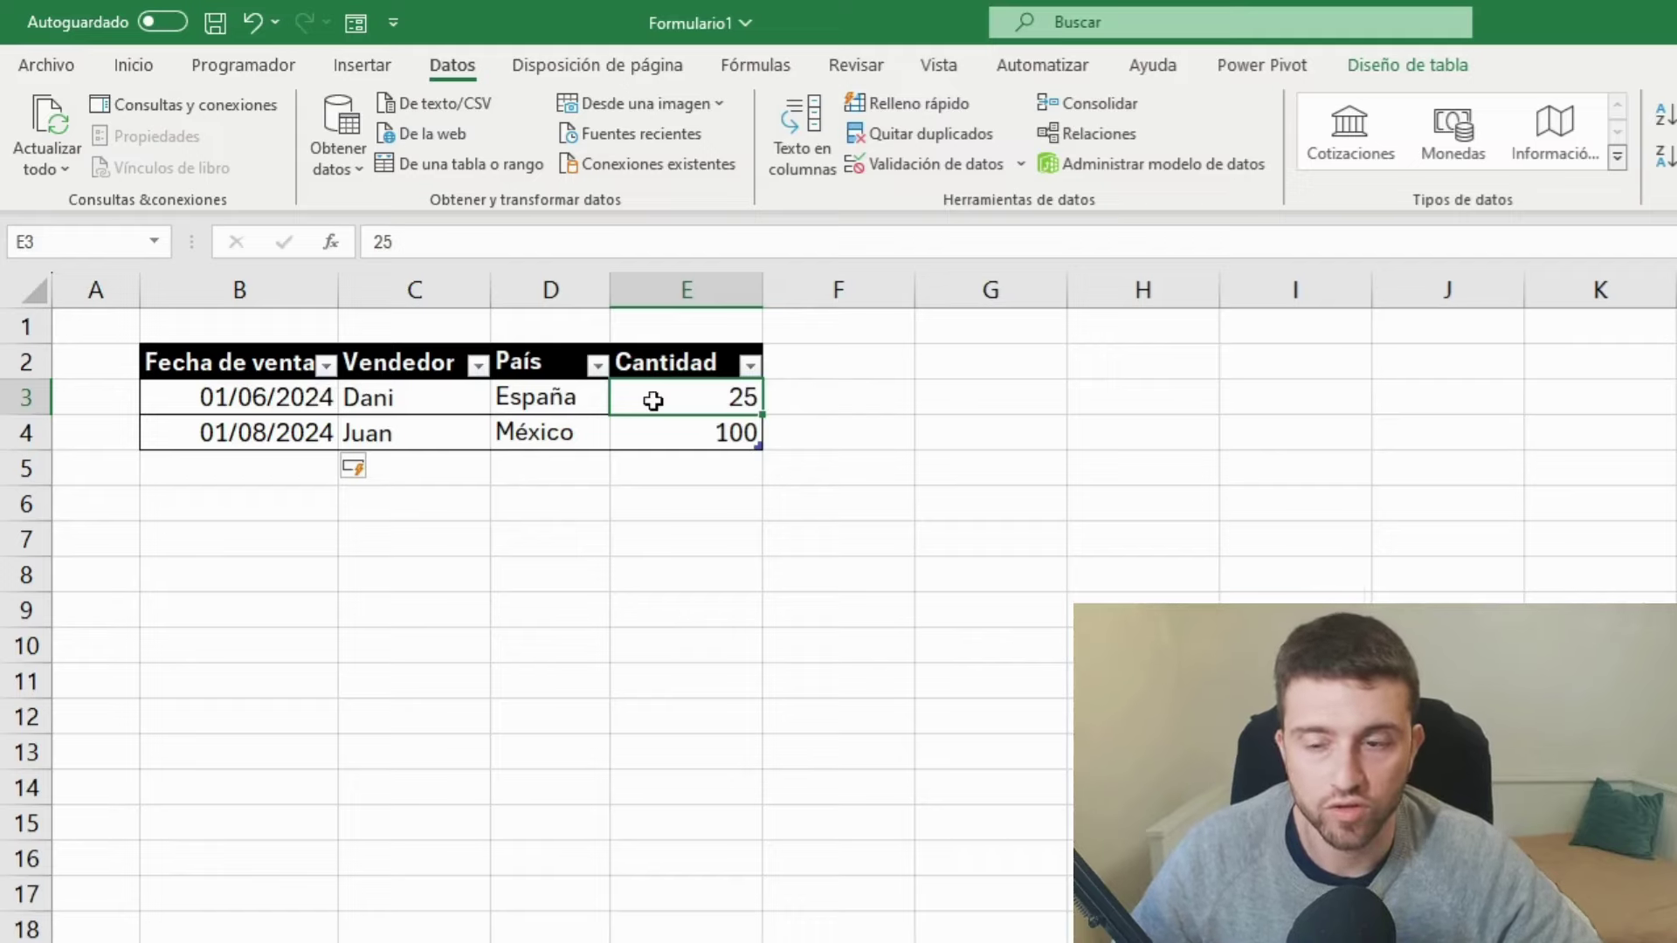
click(355, 23)
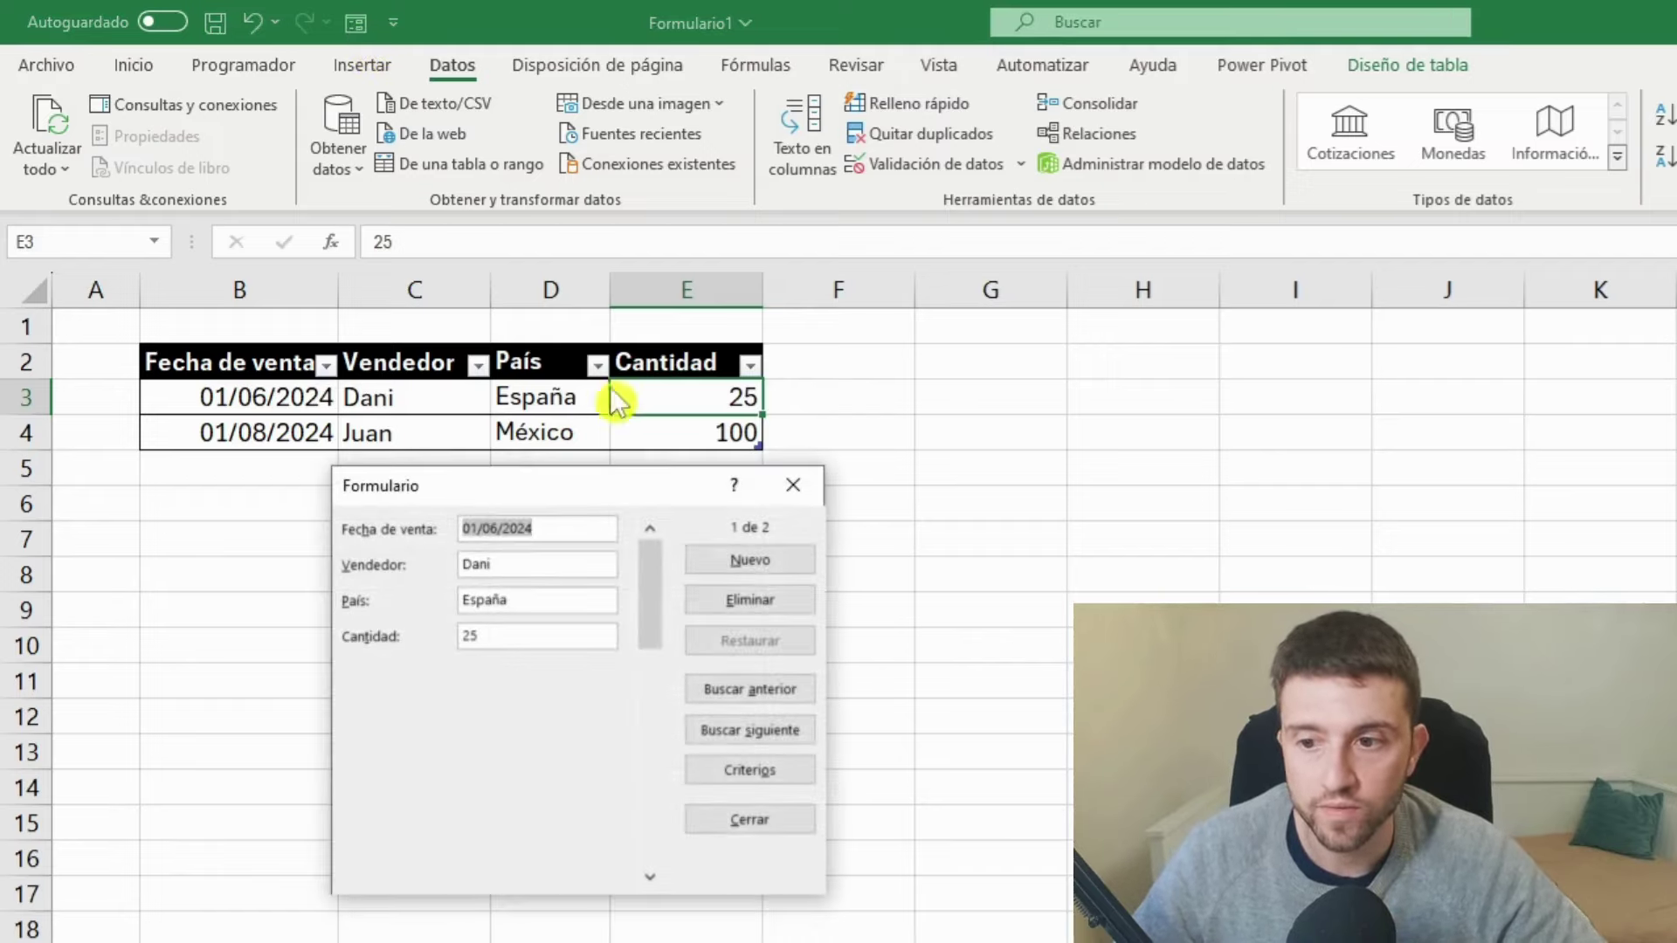
click(551, 565)
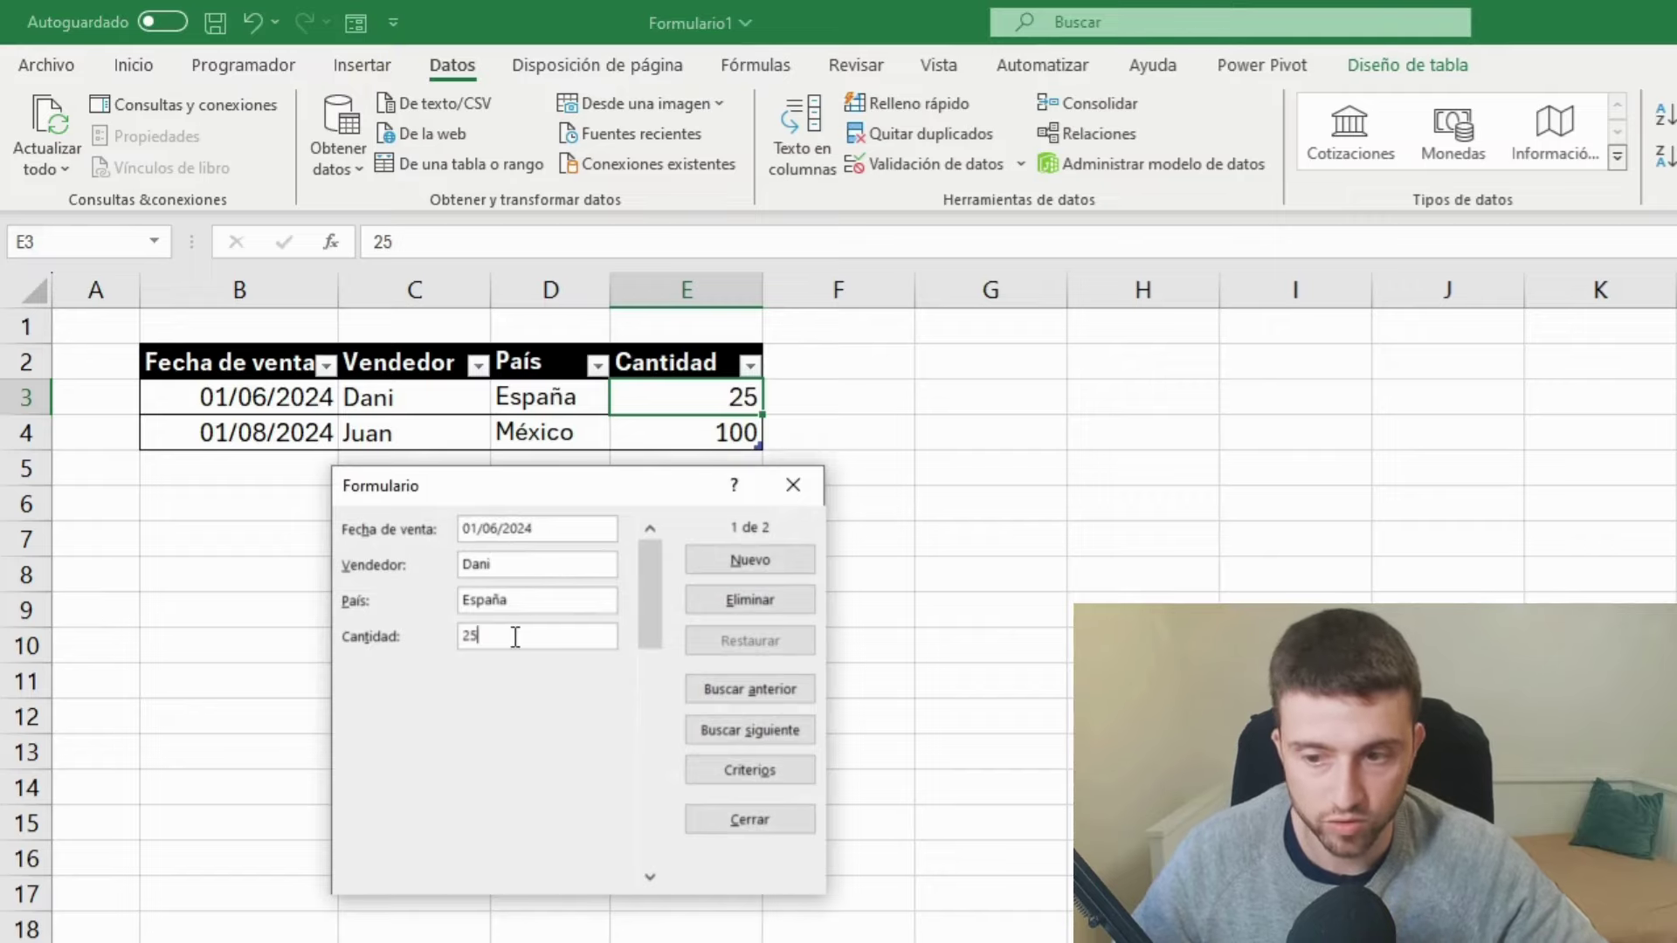
text(15)
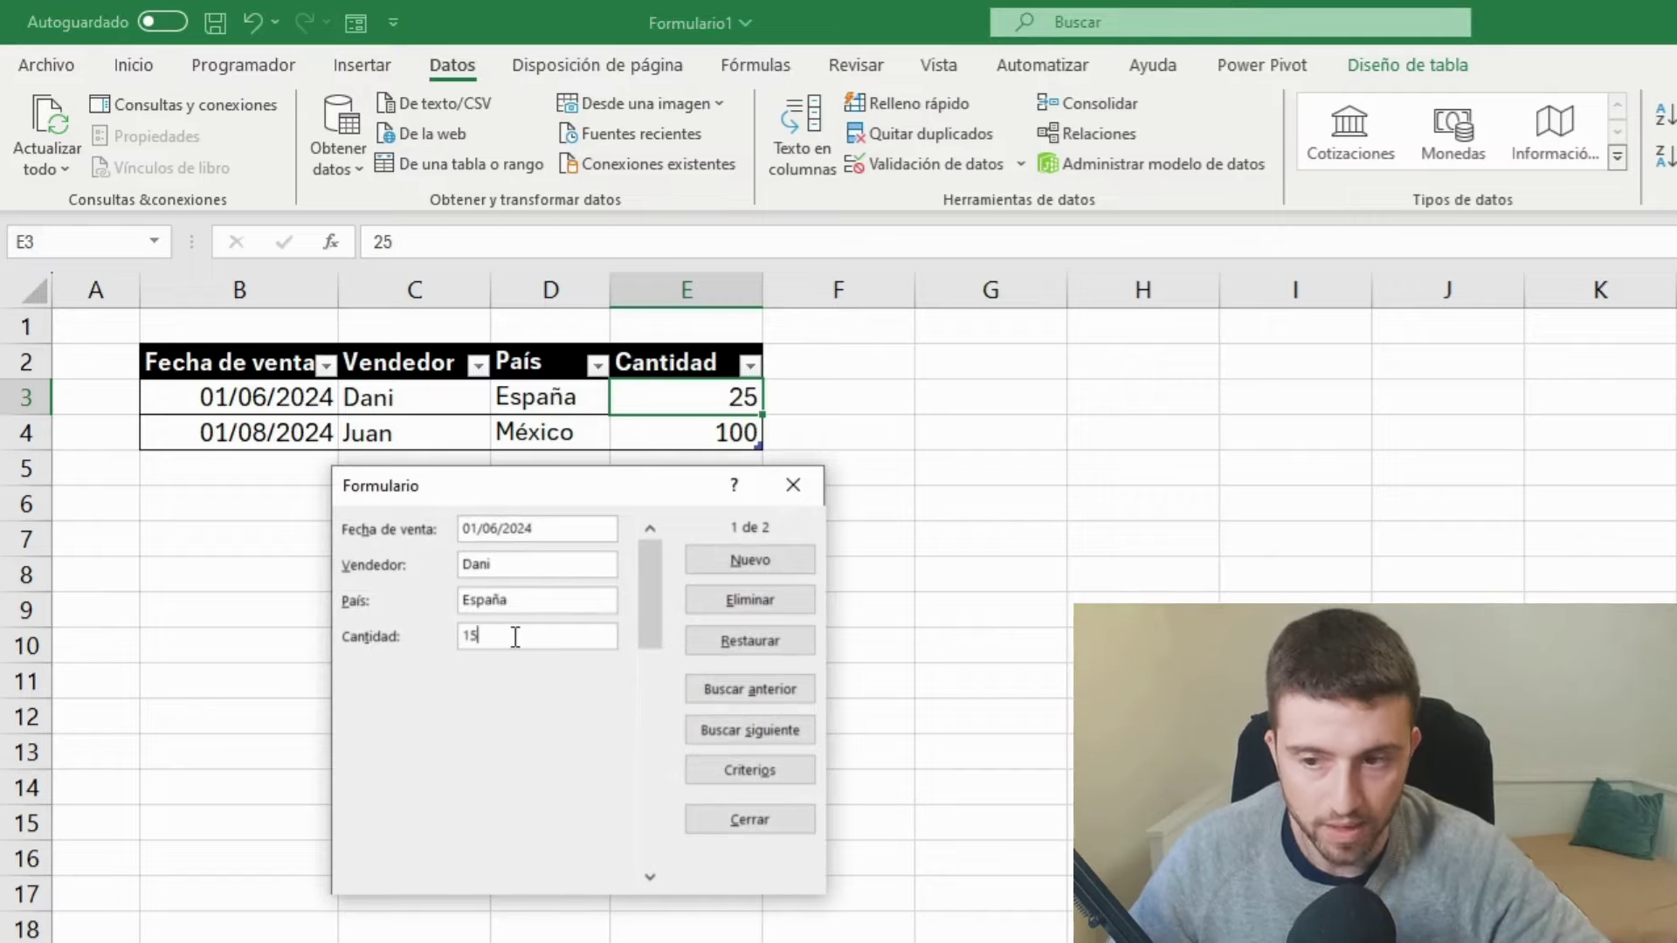
text(0)
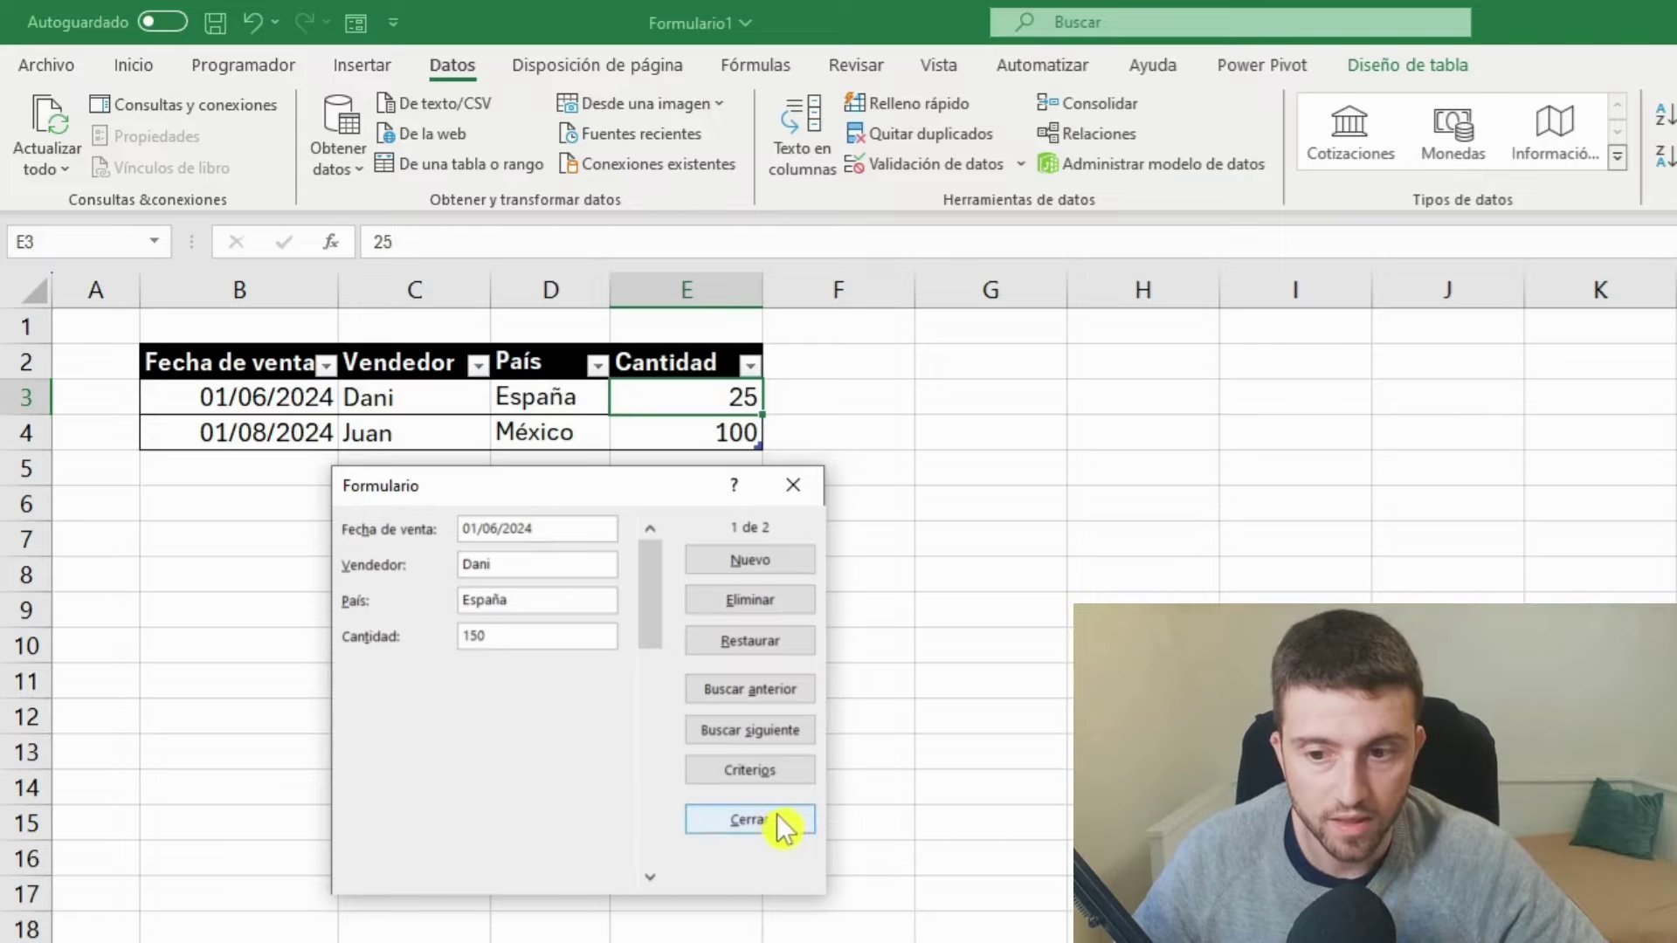
click(780, 825)
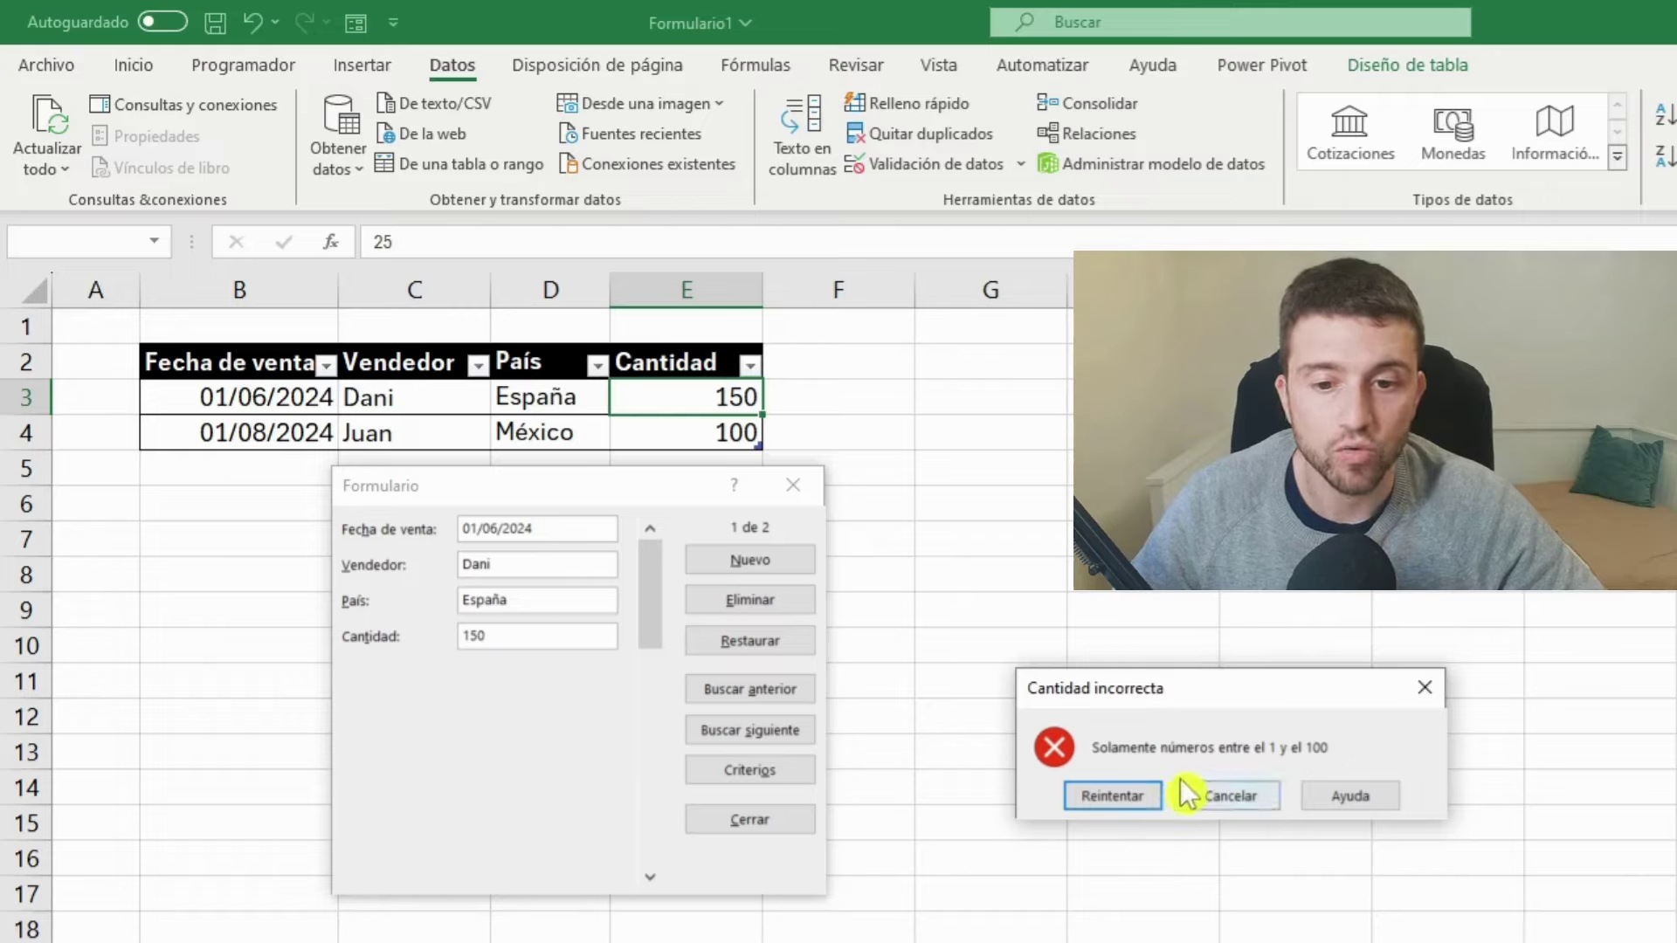
Retry with Cantidad 80 and save the record while closing the form.
click(1112, 796)
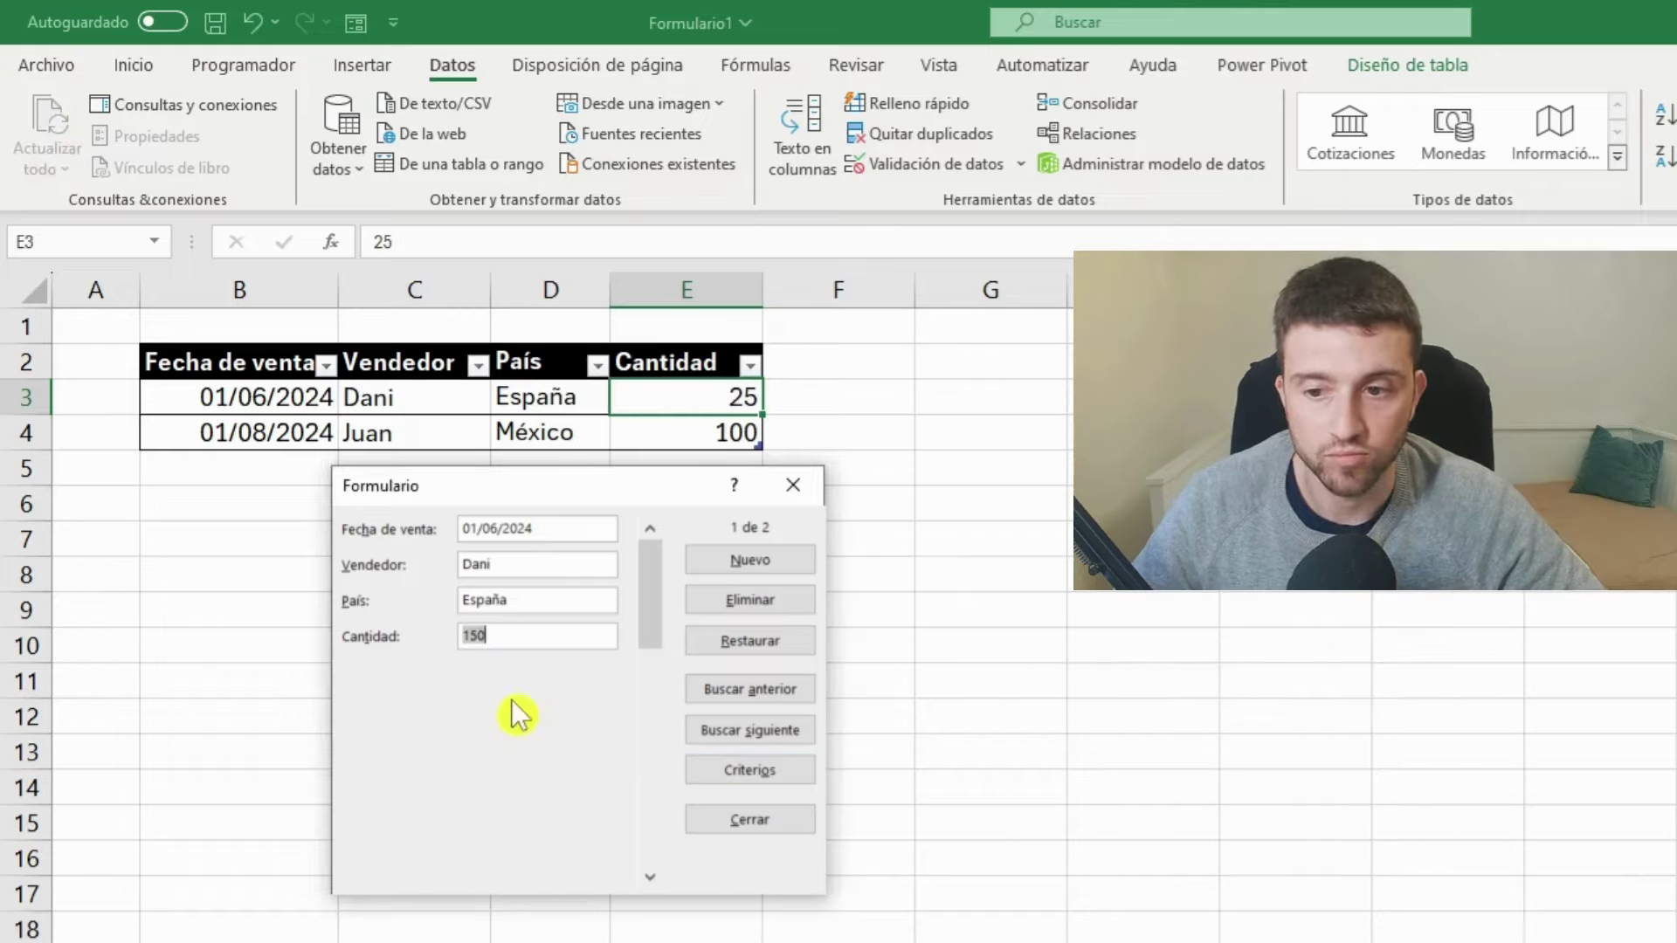
text(8)
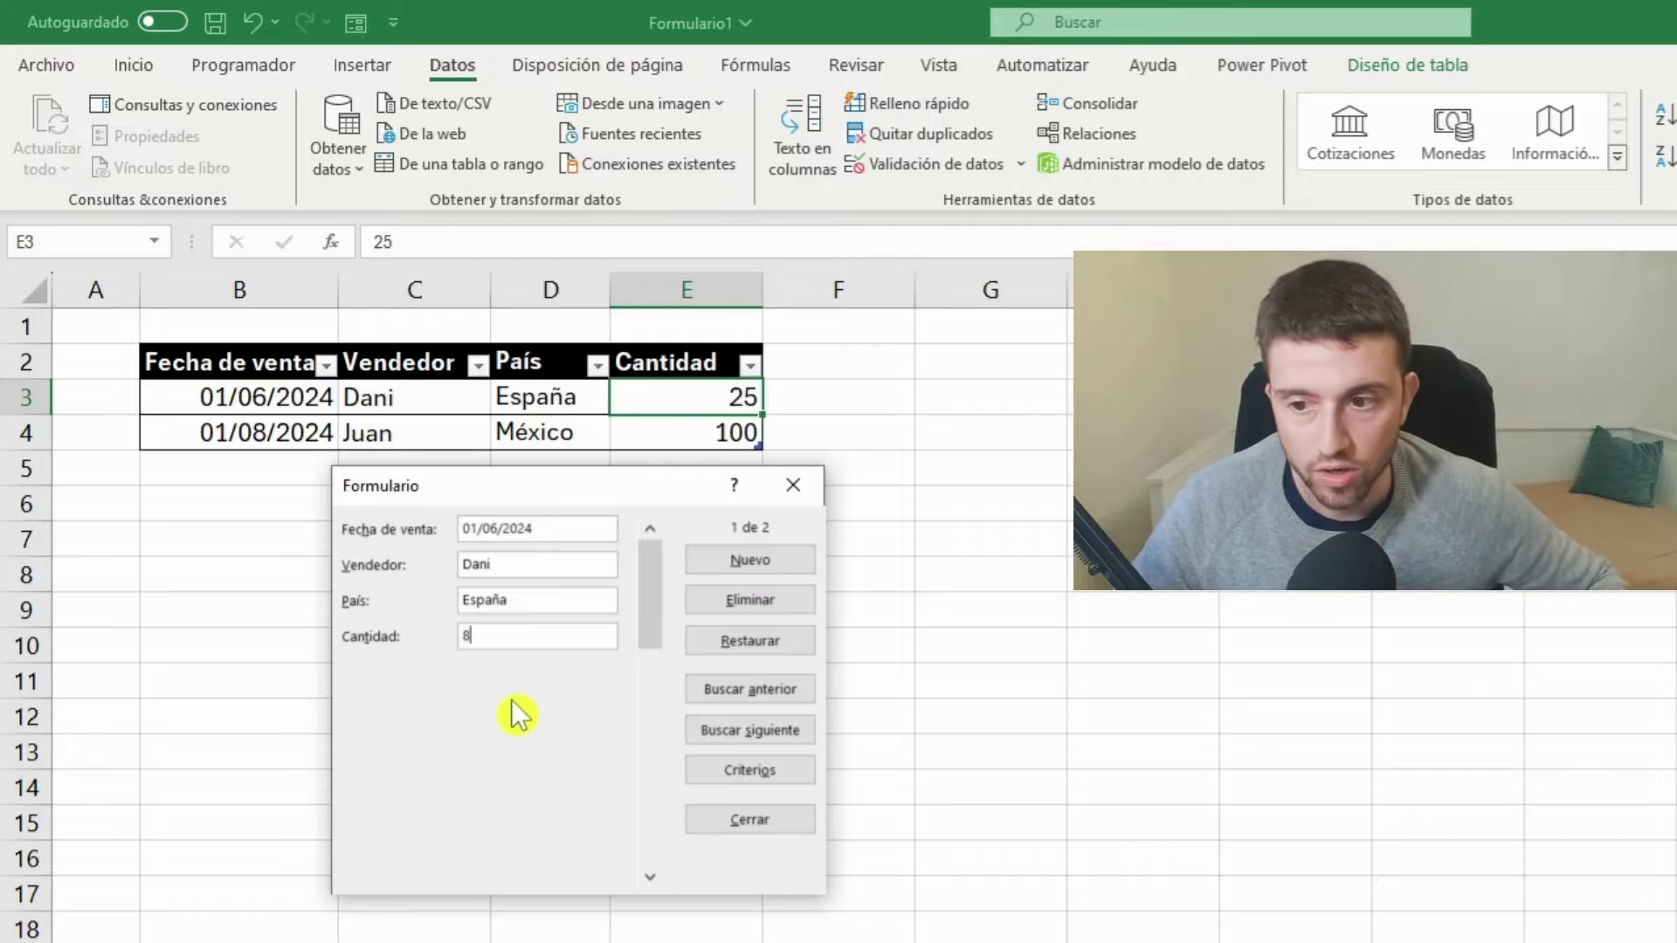
text(0)
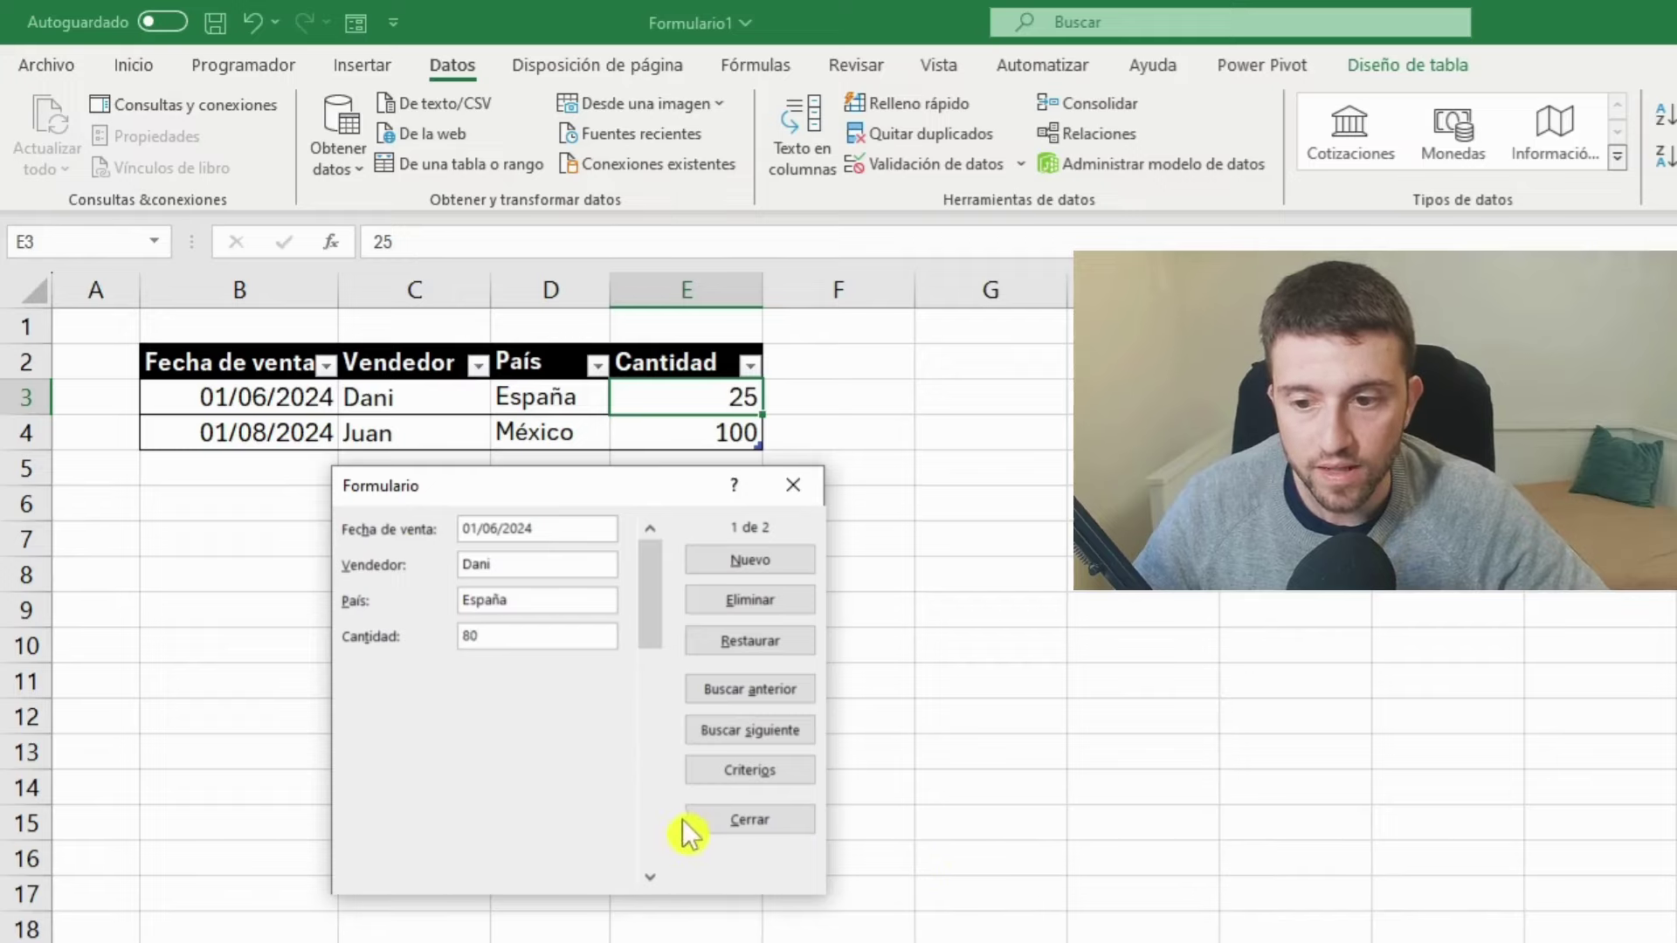
click(704, 819)
drag(671, 567, 658, 593)
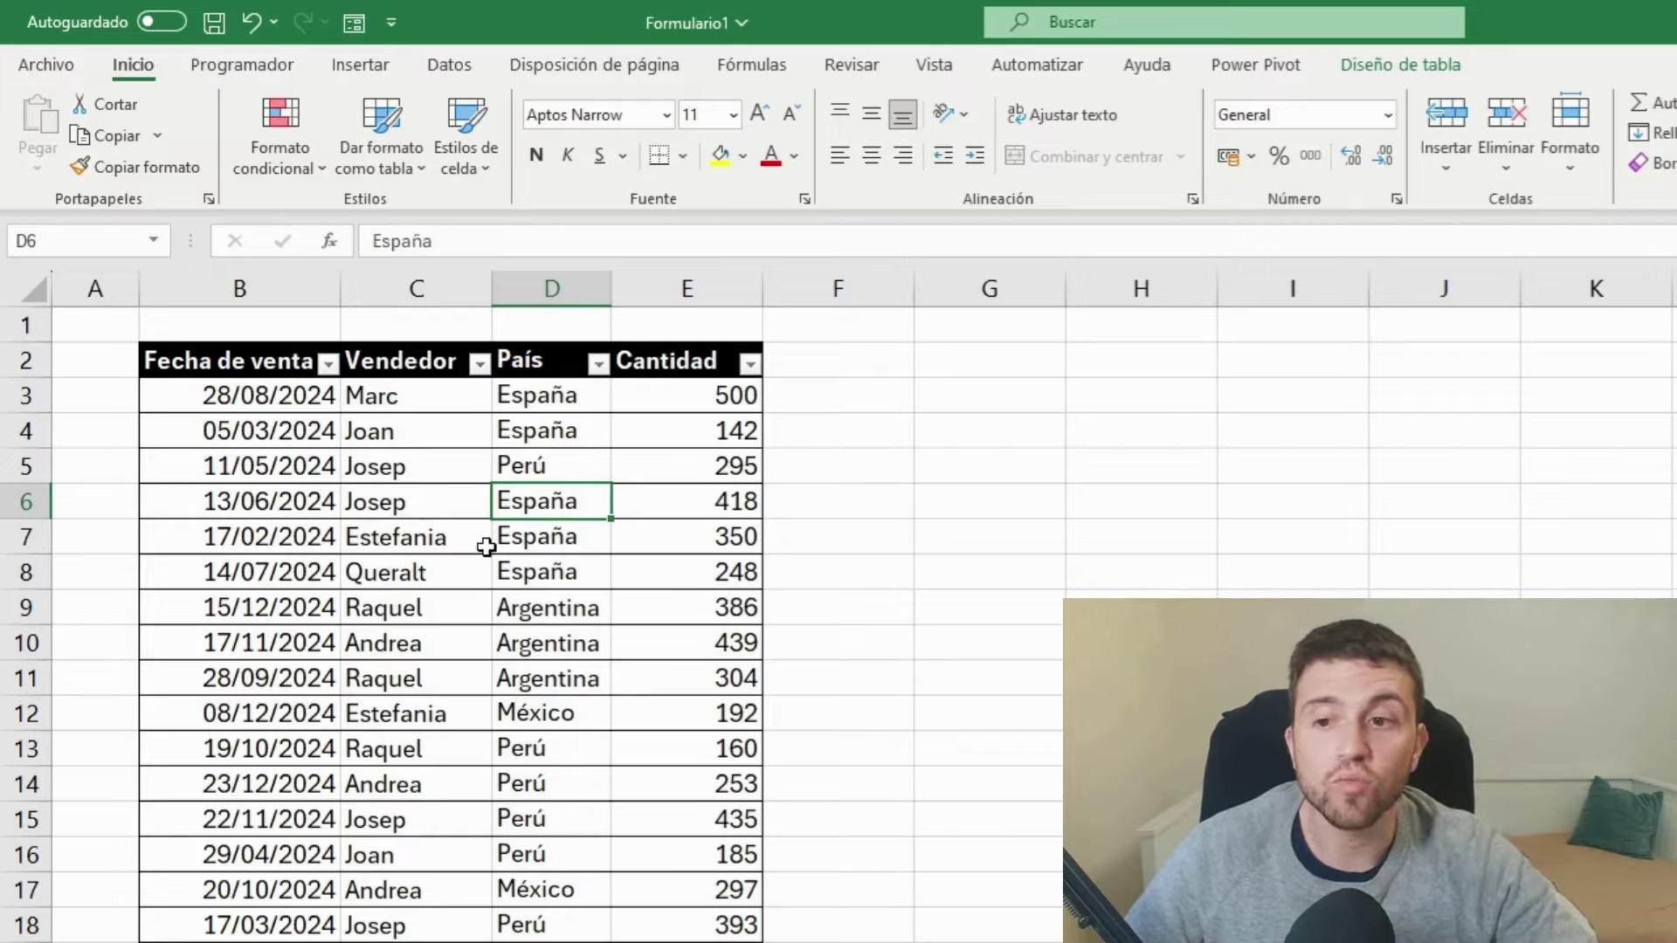
Select the País values in rows 4 to 11, ending on cell D11.
drag(518, 446, 543, 668)
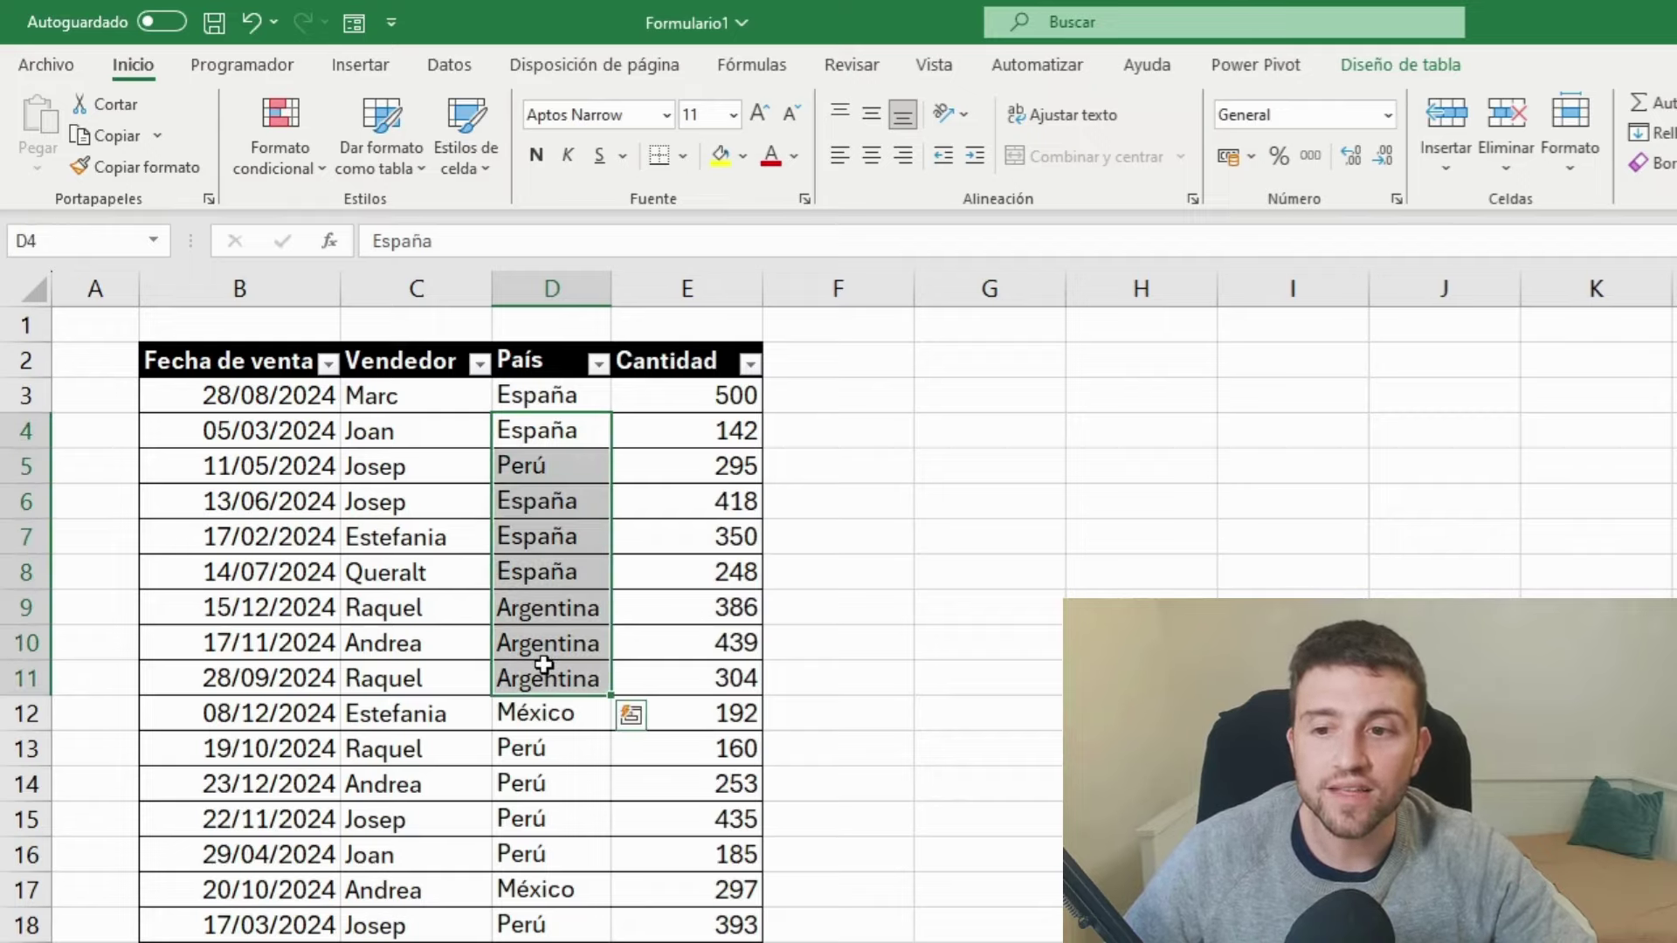
click(543, 666)
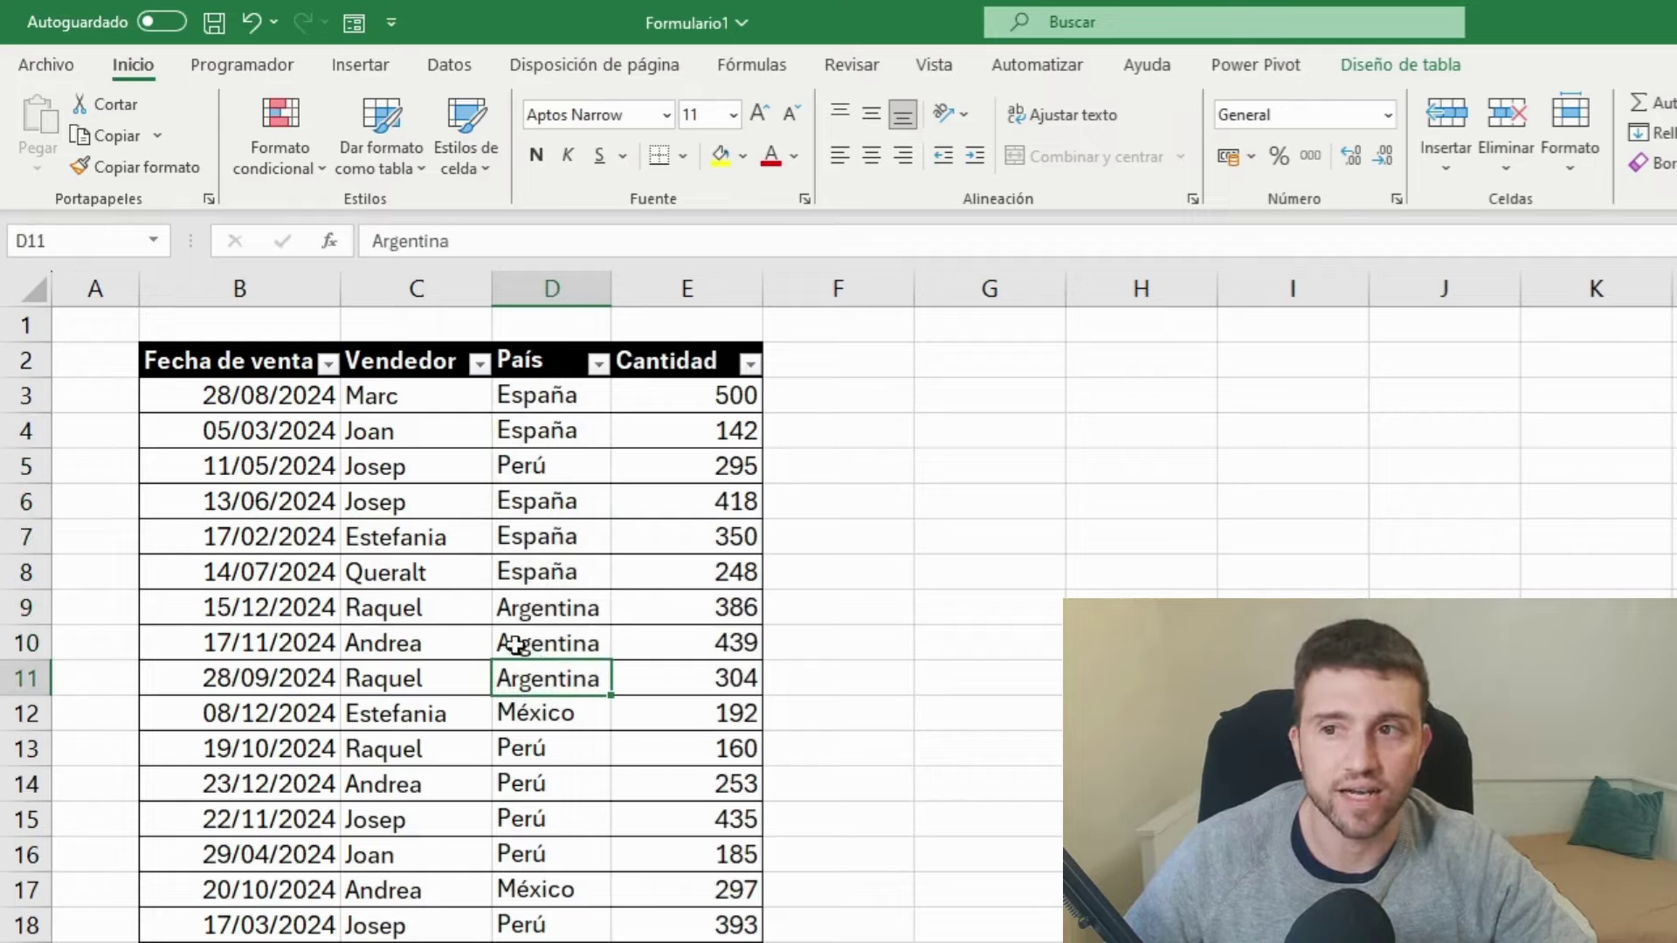
Open the data form and enter the search criterion País Argentina.
click(359, 26)
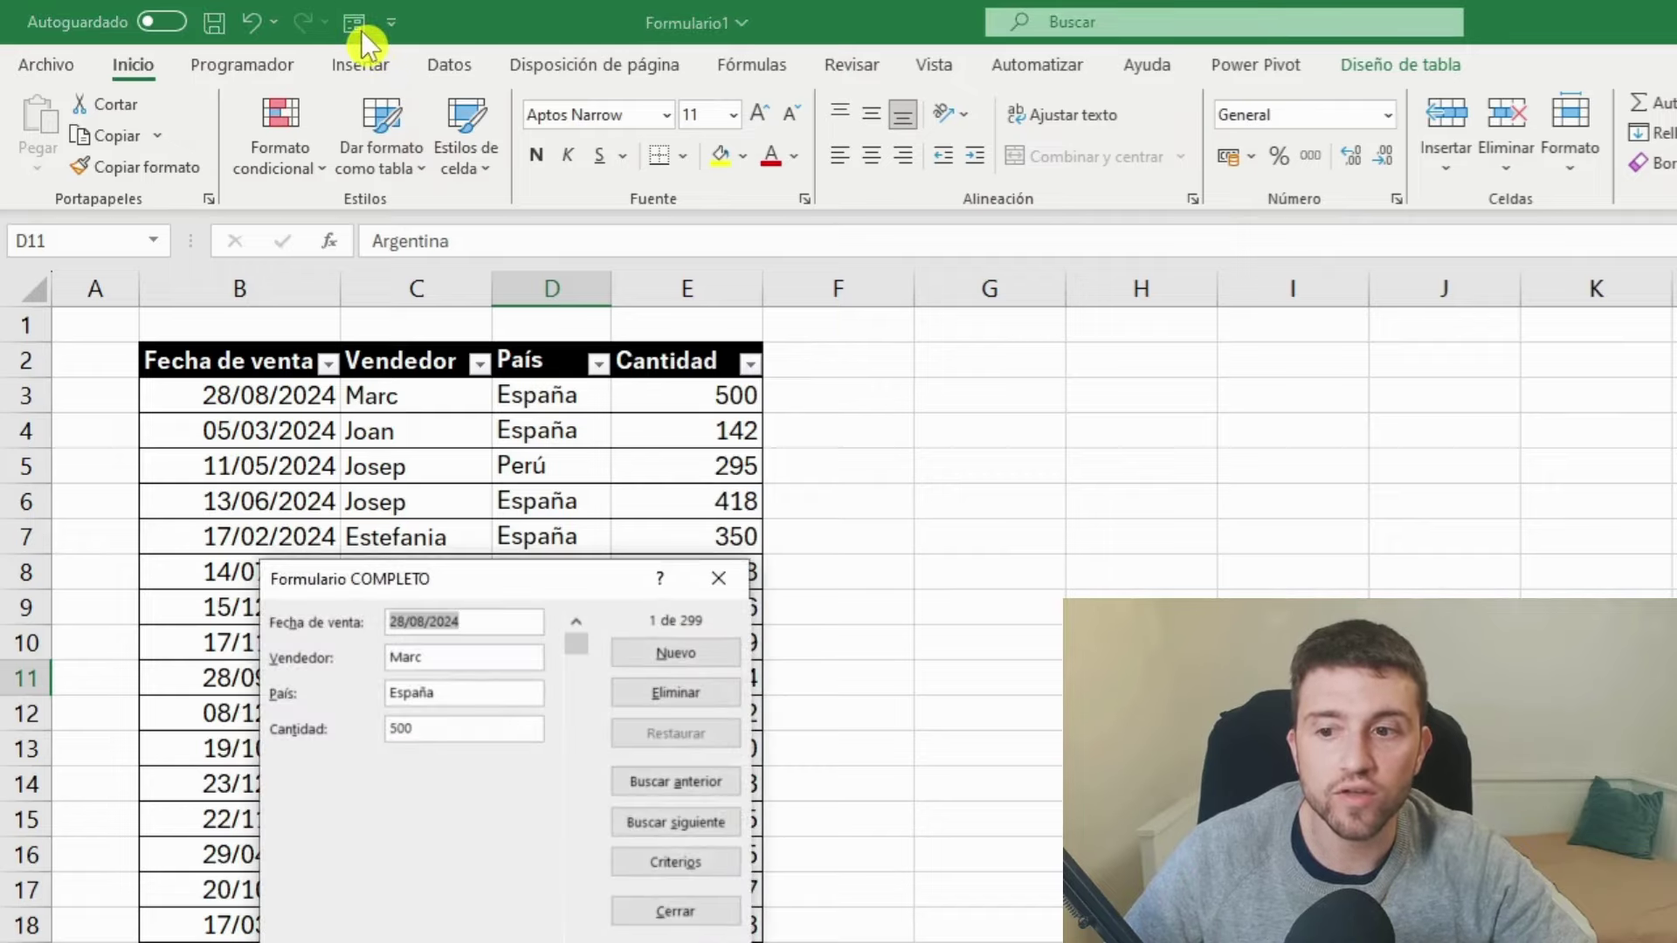
click(678, 868)
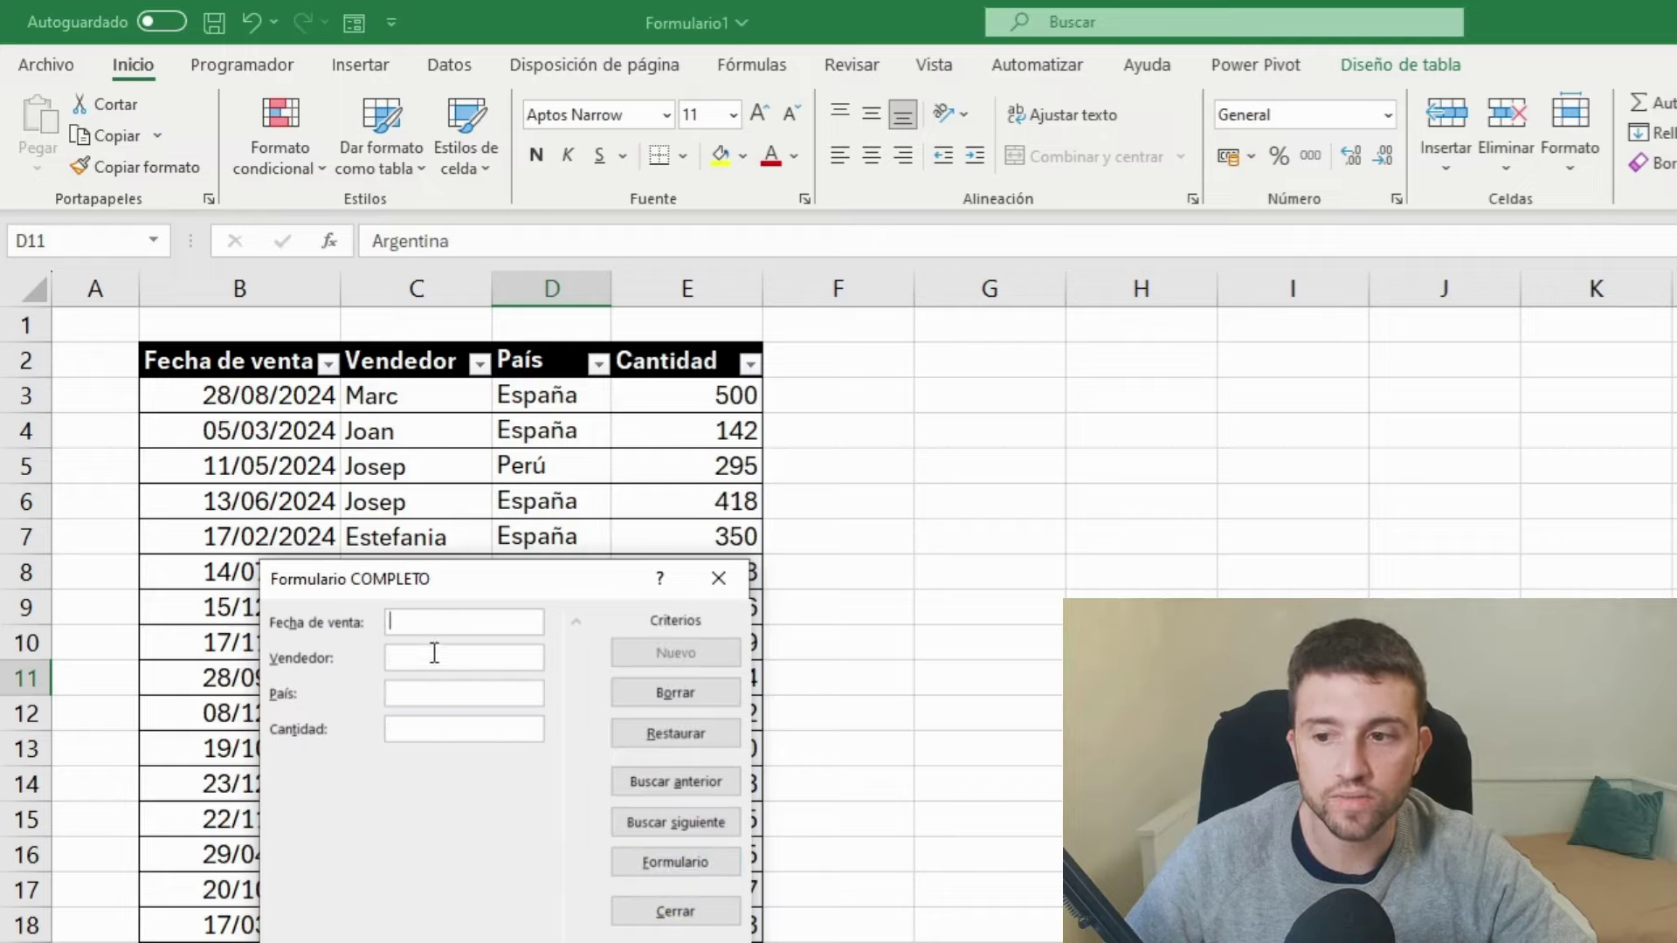
click(445, 694)
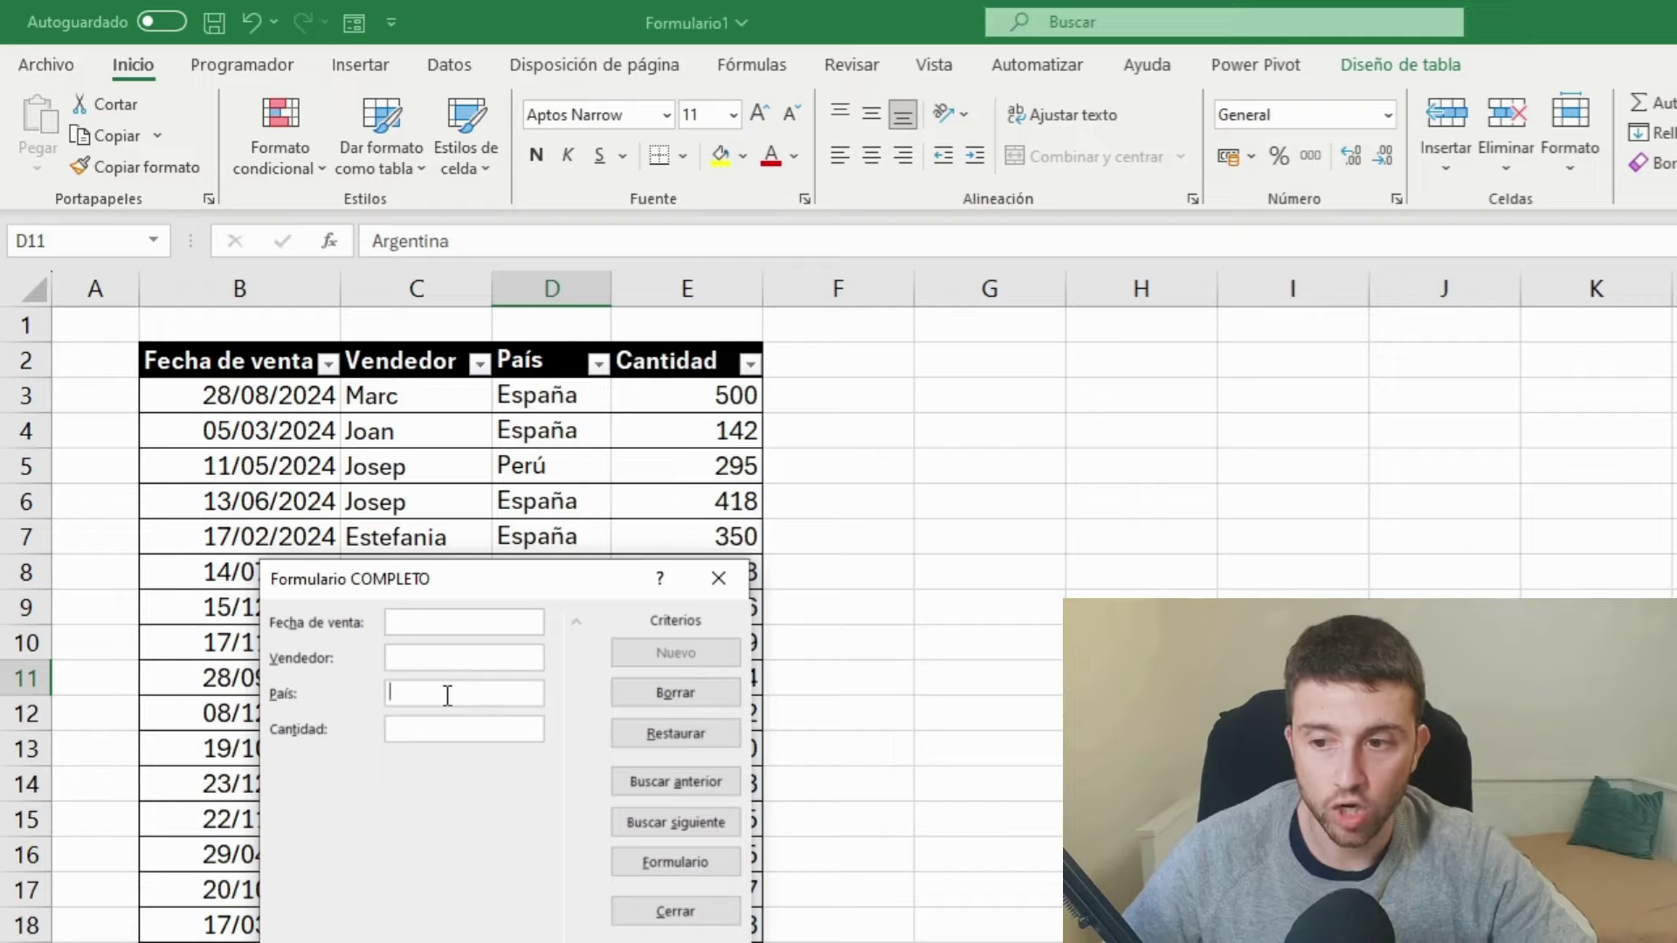
text(Argentin)
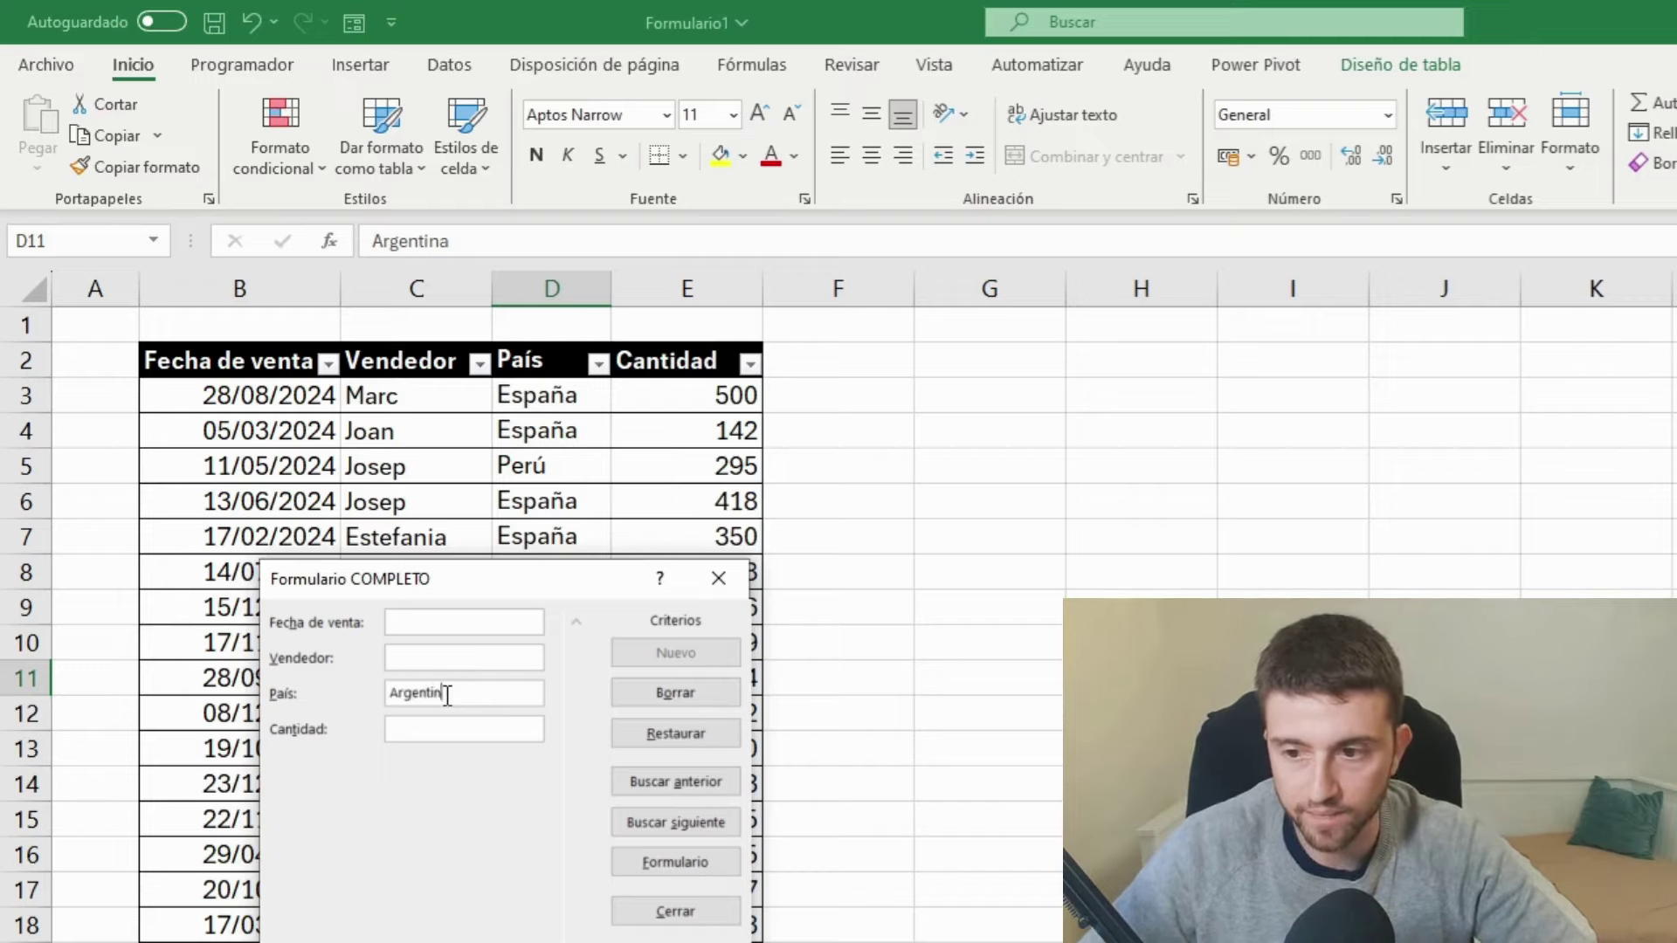
text(a)
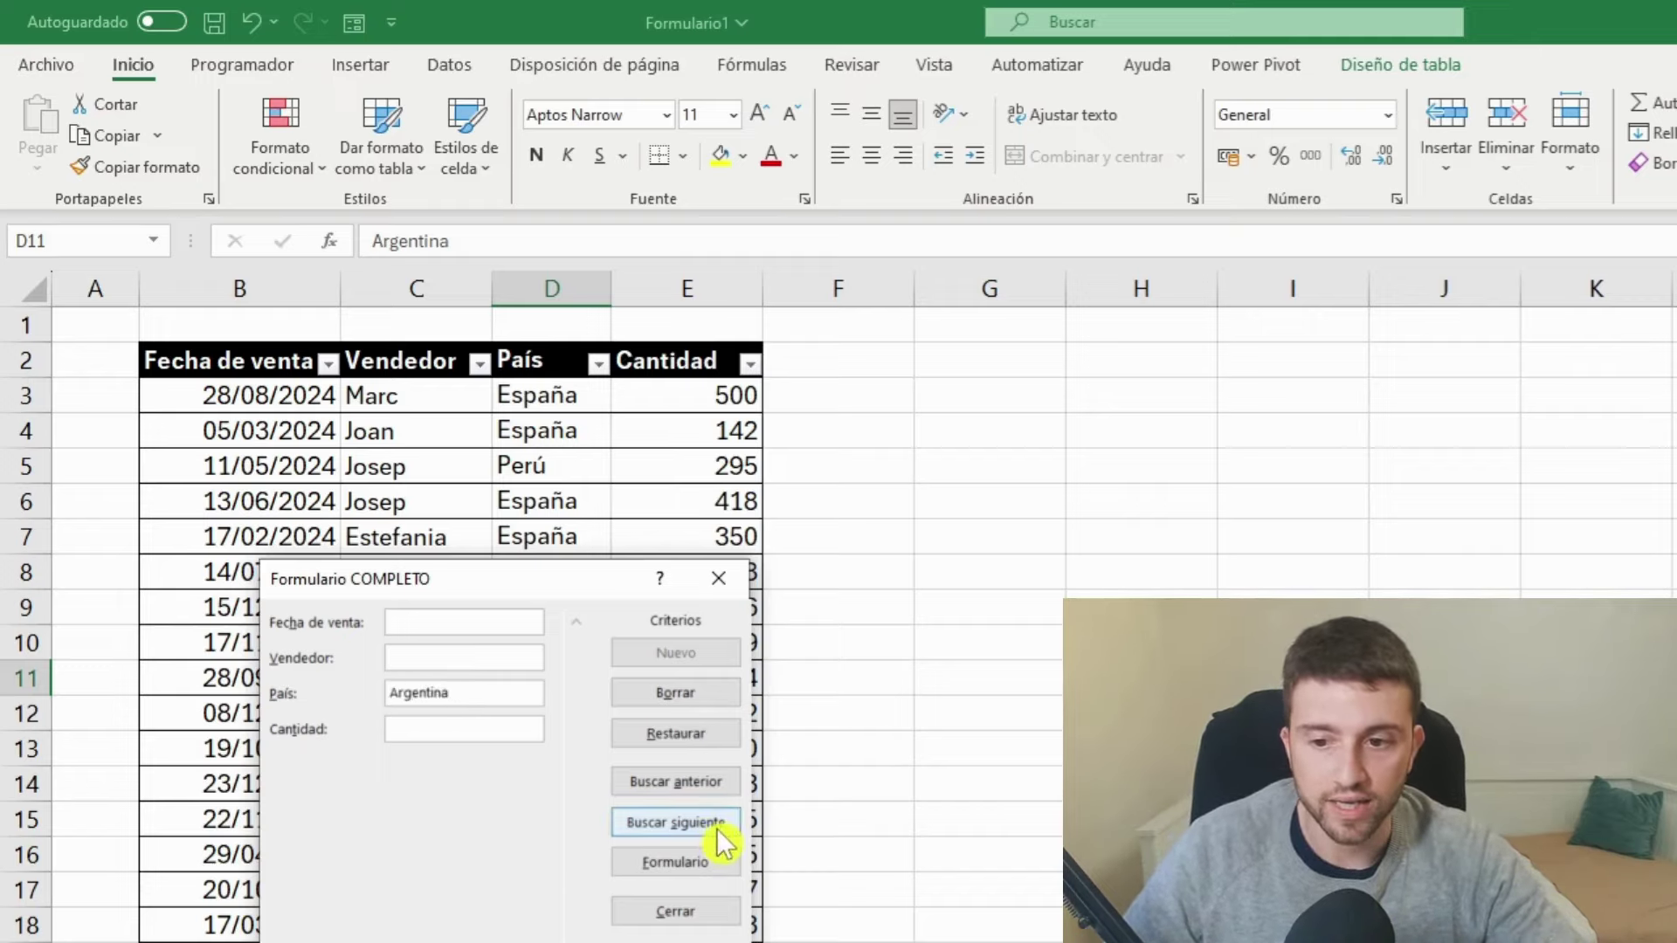
Step through Argentina matches to record 36 of 299, dated 23/08/2024 with Cantidad 451.
click(716, 828)
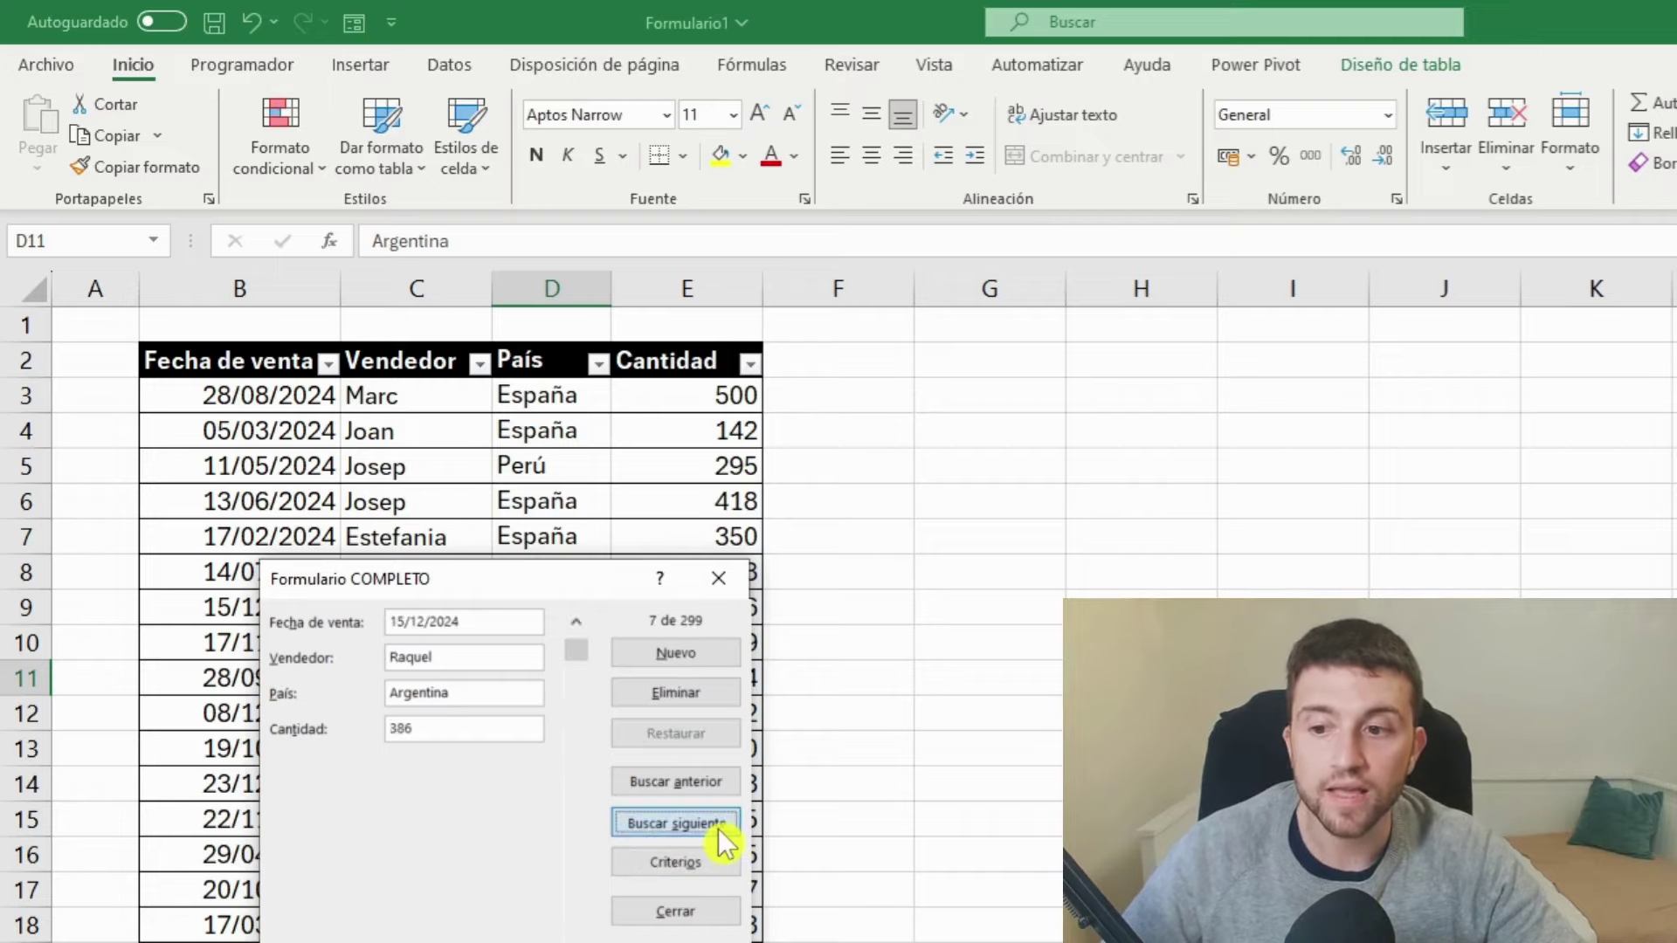
click(718, 830)
click(718, 830)
click(718, 830)
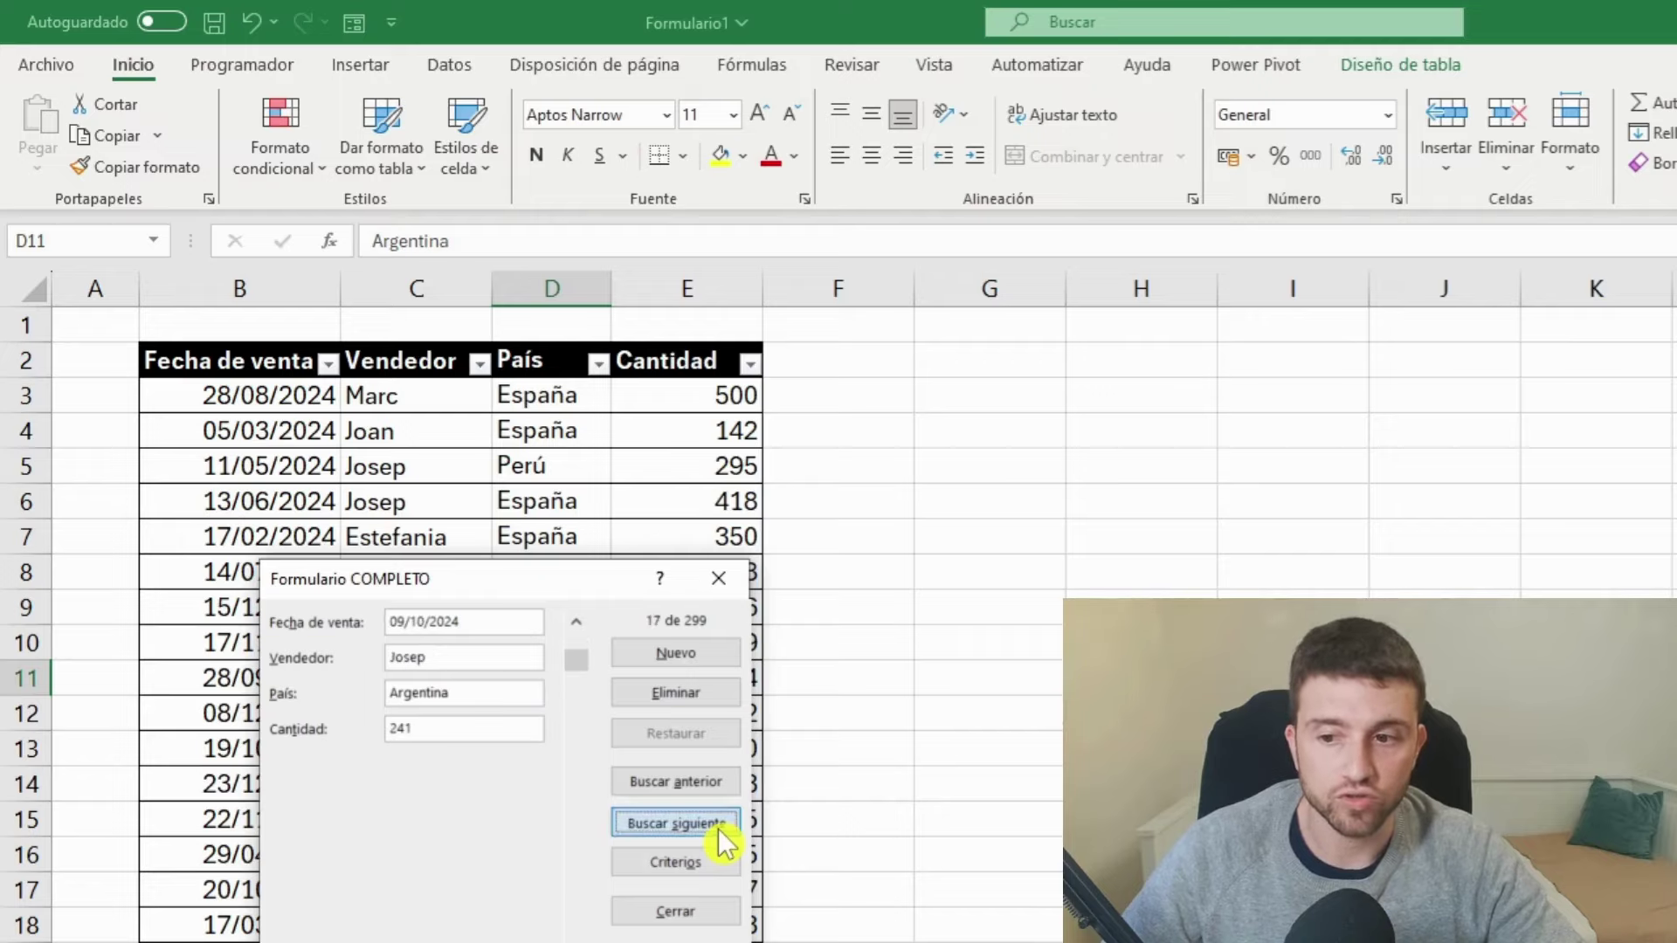
click(660, 826)
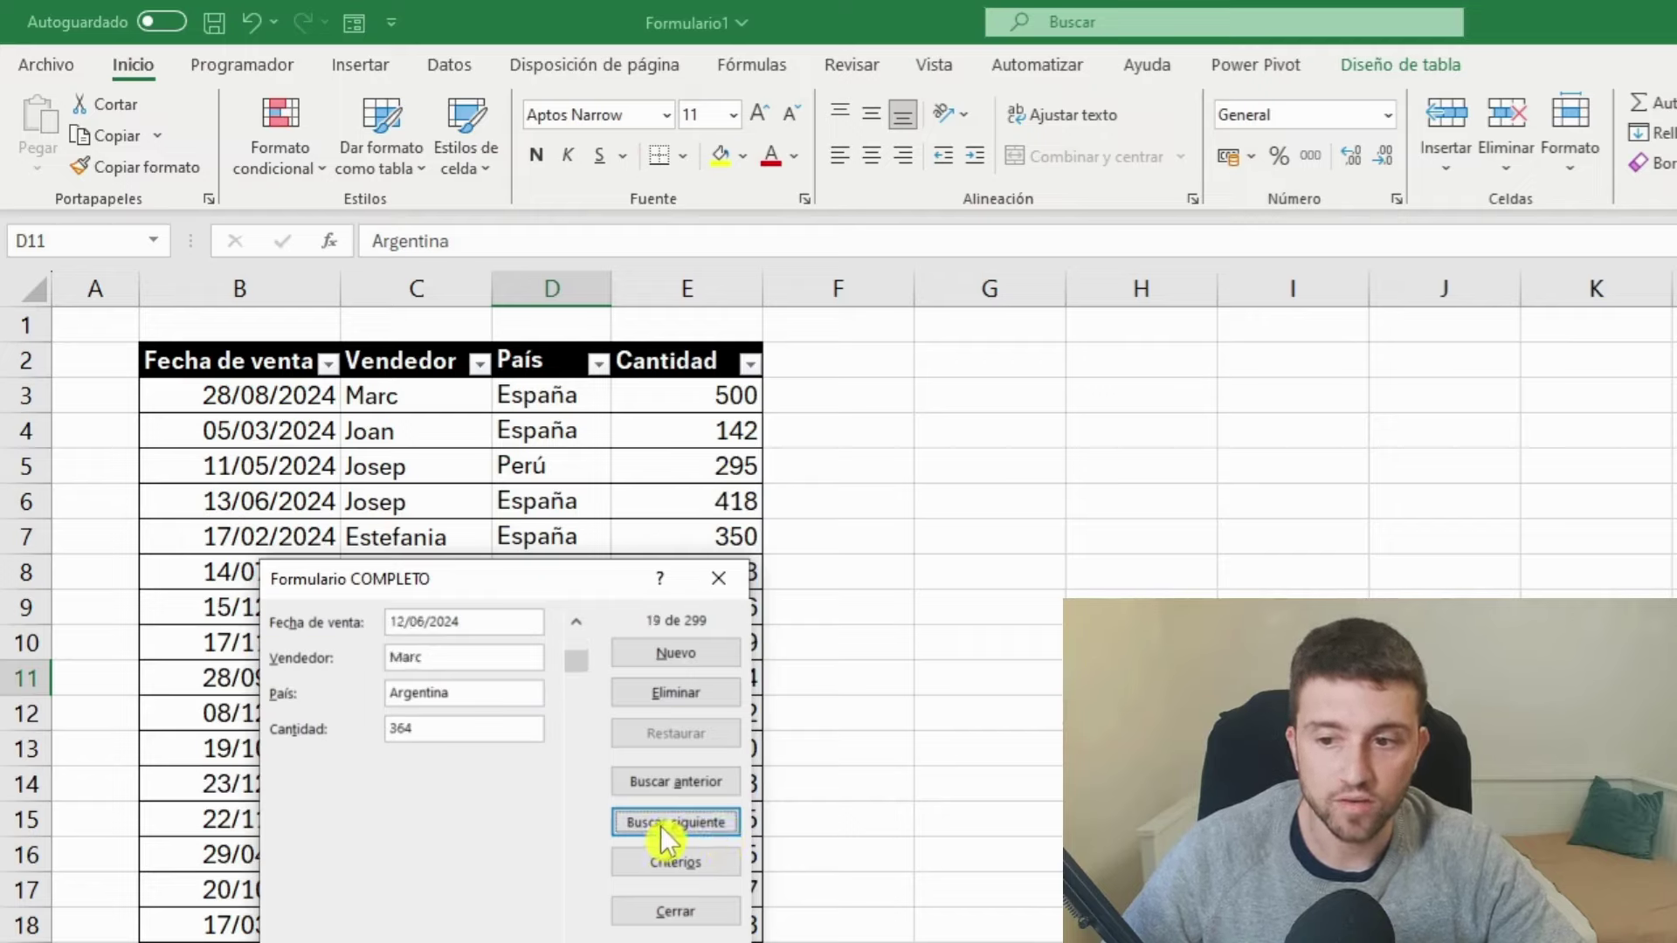
click(660, 826)
click(660, 826)
click(660, 827)
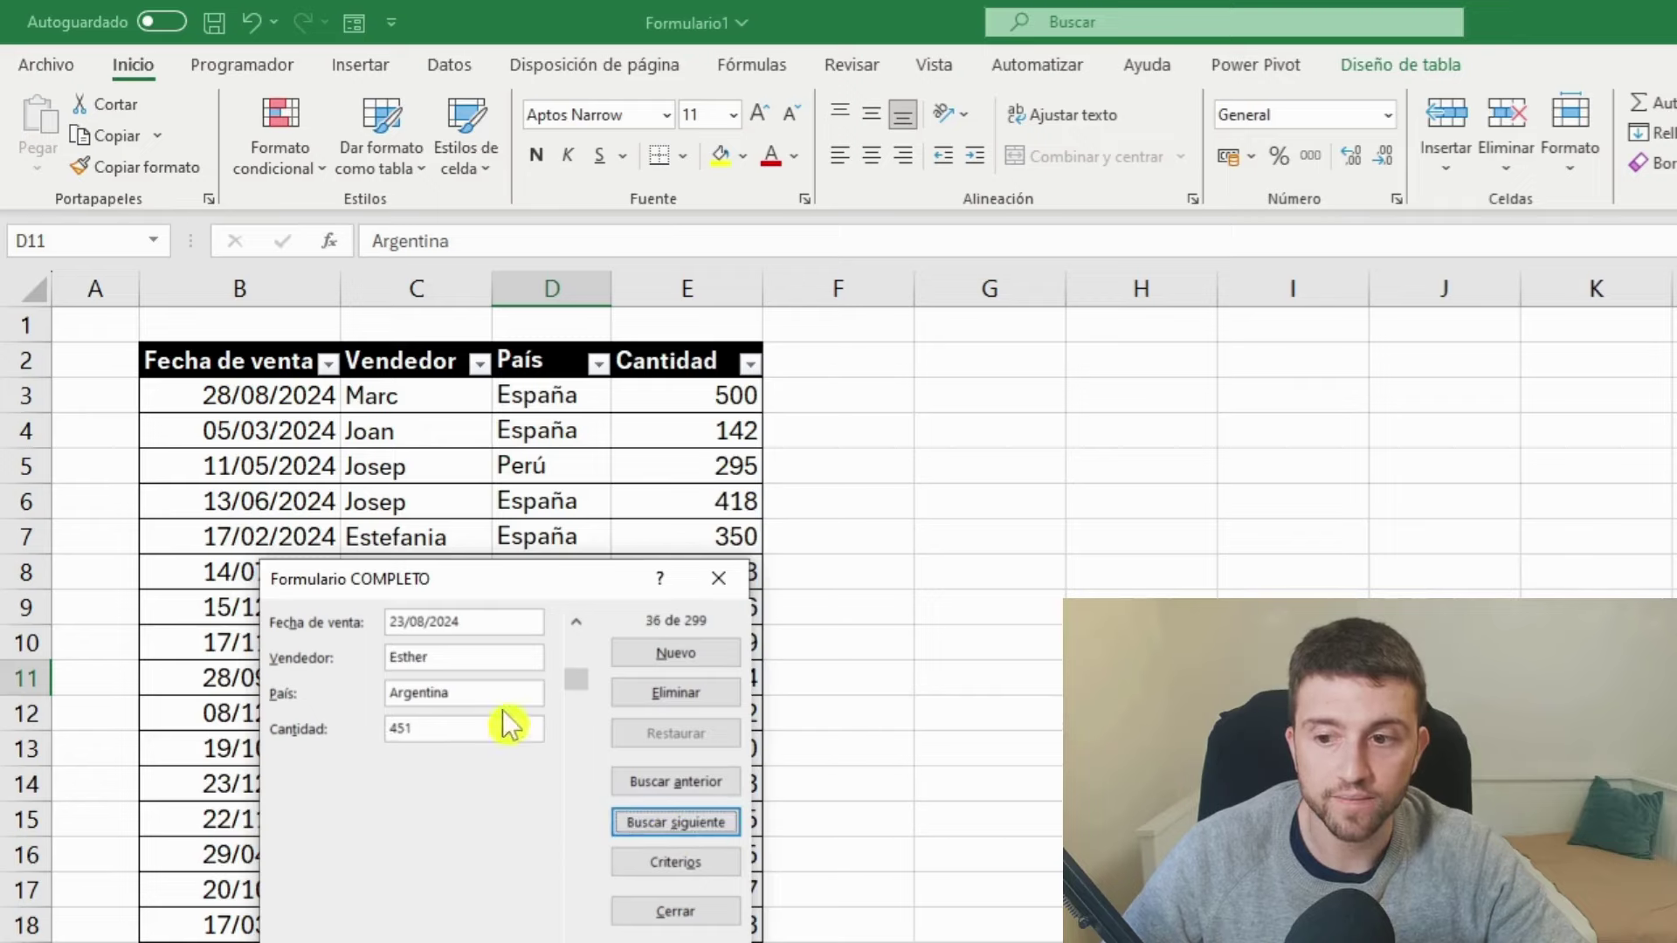
double_click(476, 692)
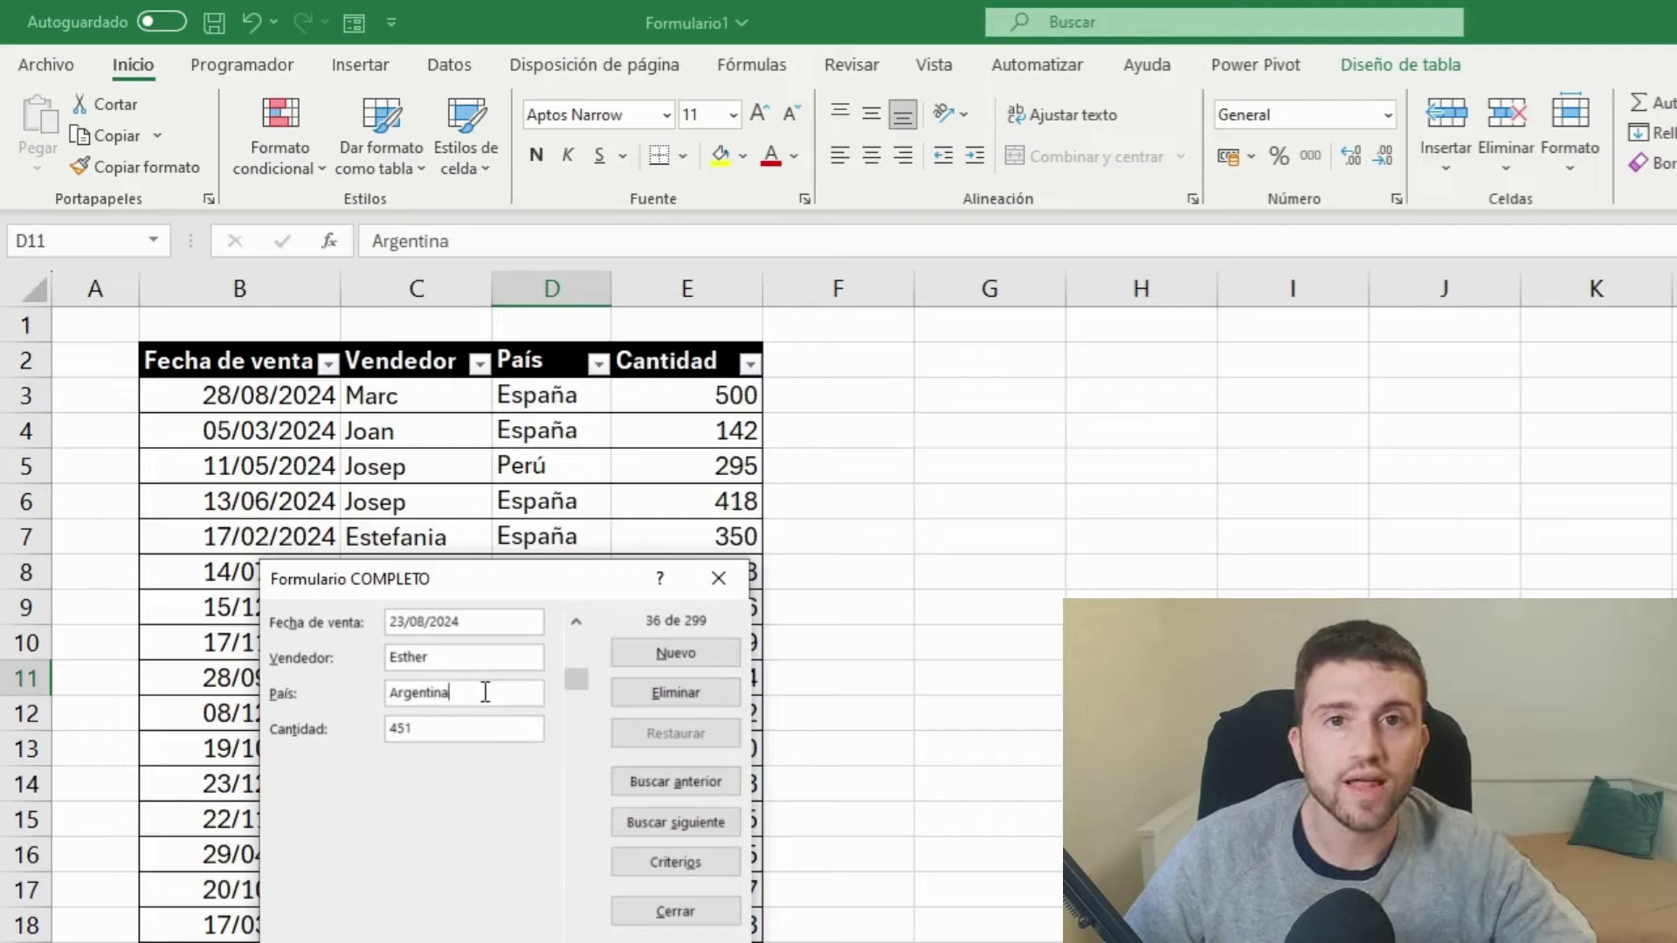
Add criteria Fecha de venta >30/05/2024 and Cantidad <400 alongside País Argentina.
click(685, 865)
click(491, 620)
text(>)
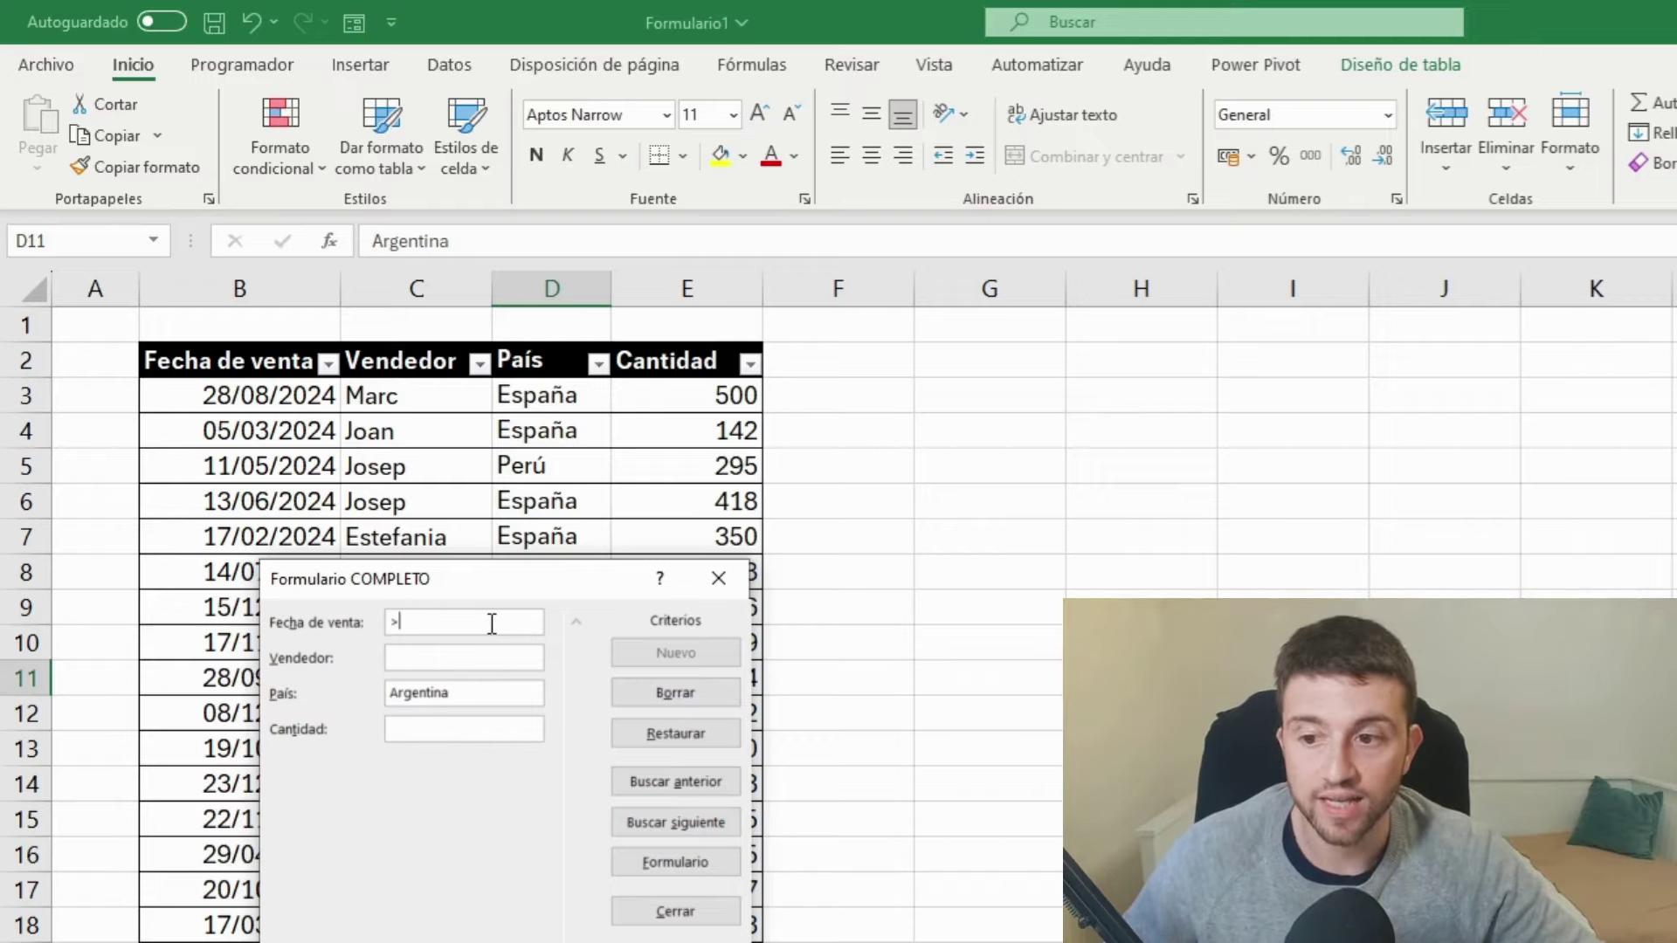
text(30/)
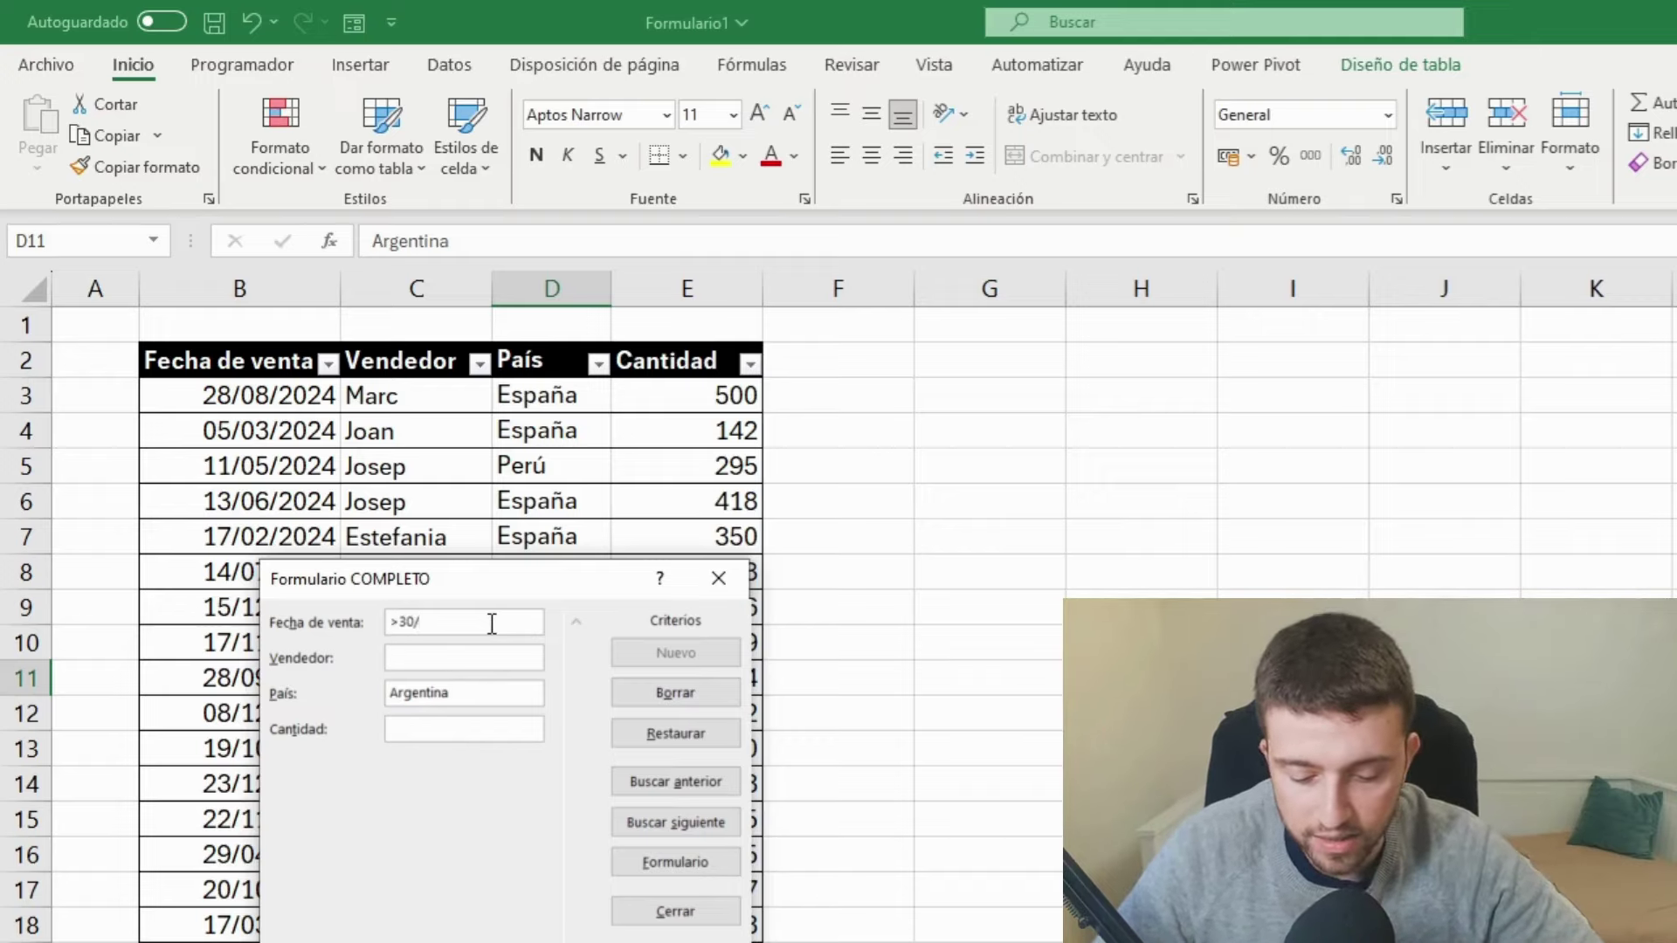
text(05/202)
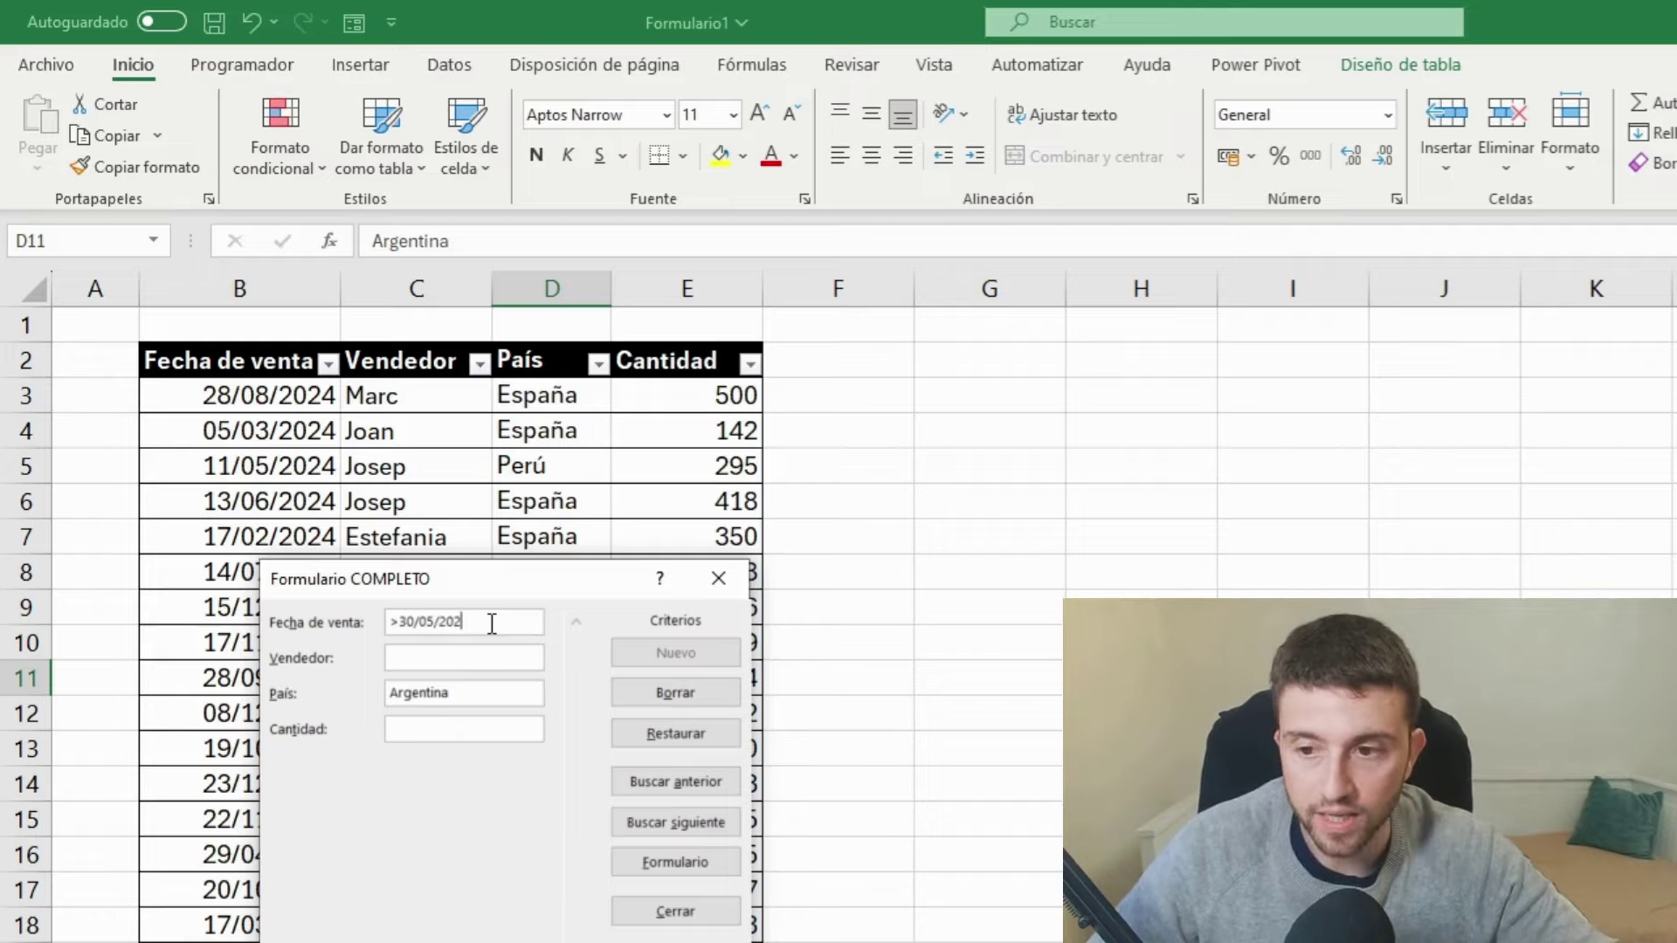
text(4)
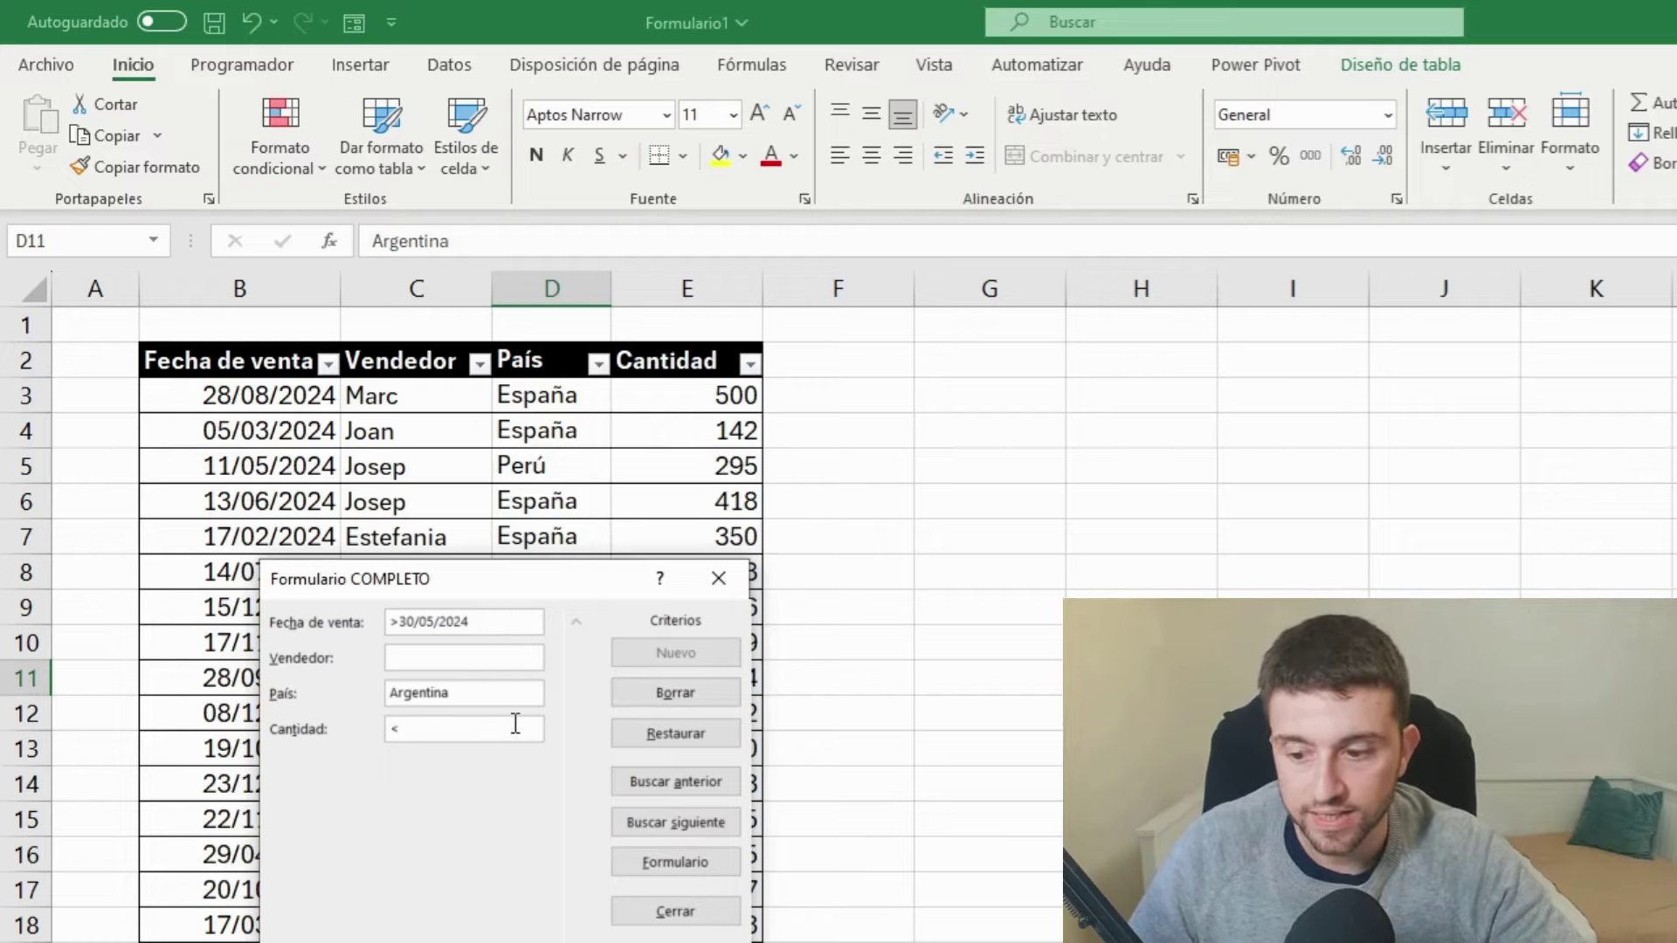
text(4)
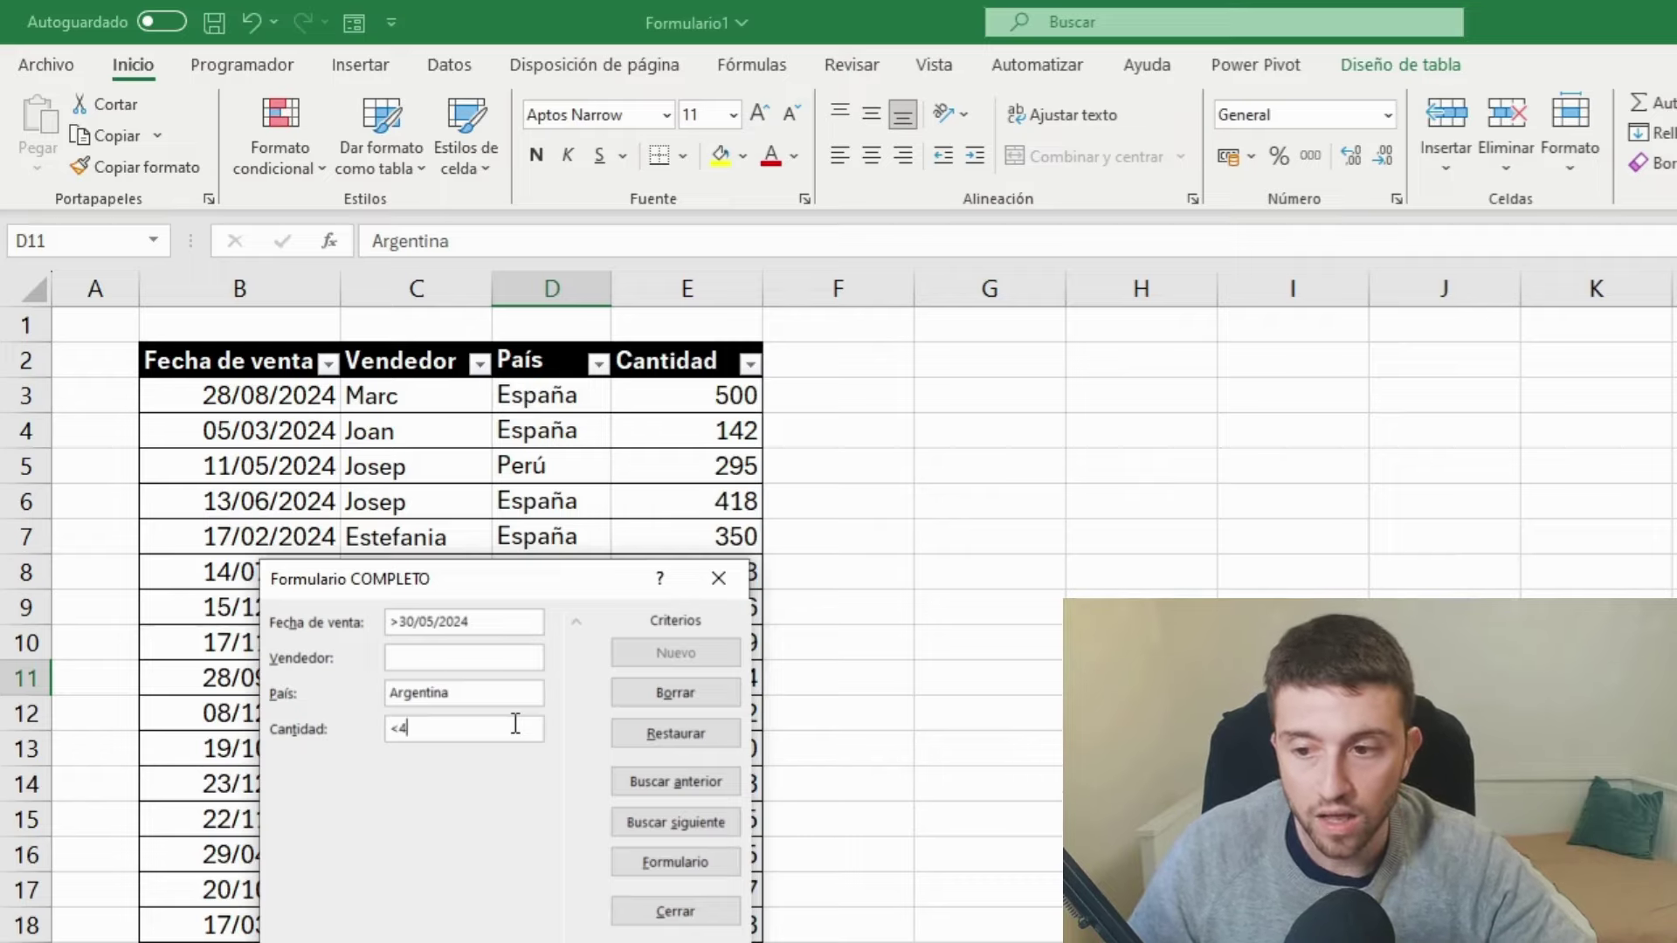
text(00)
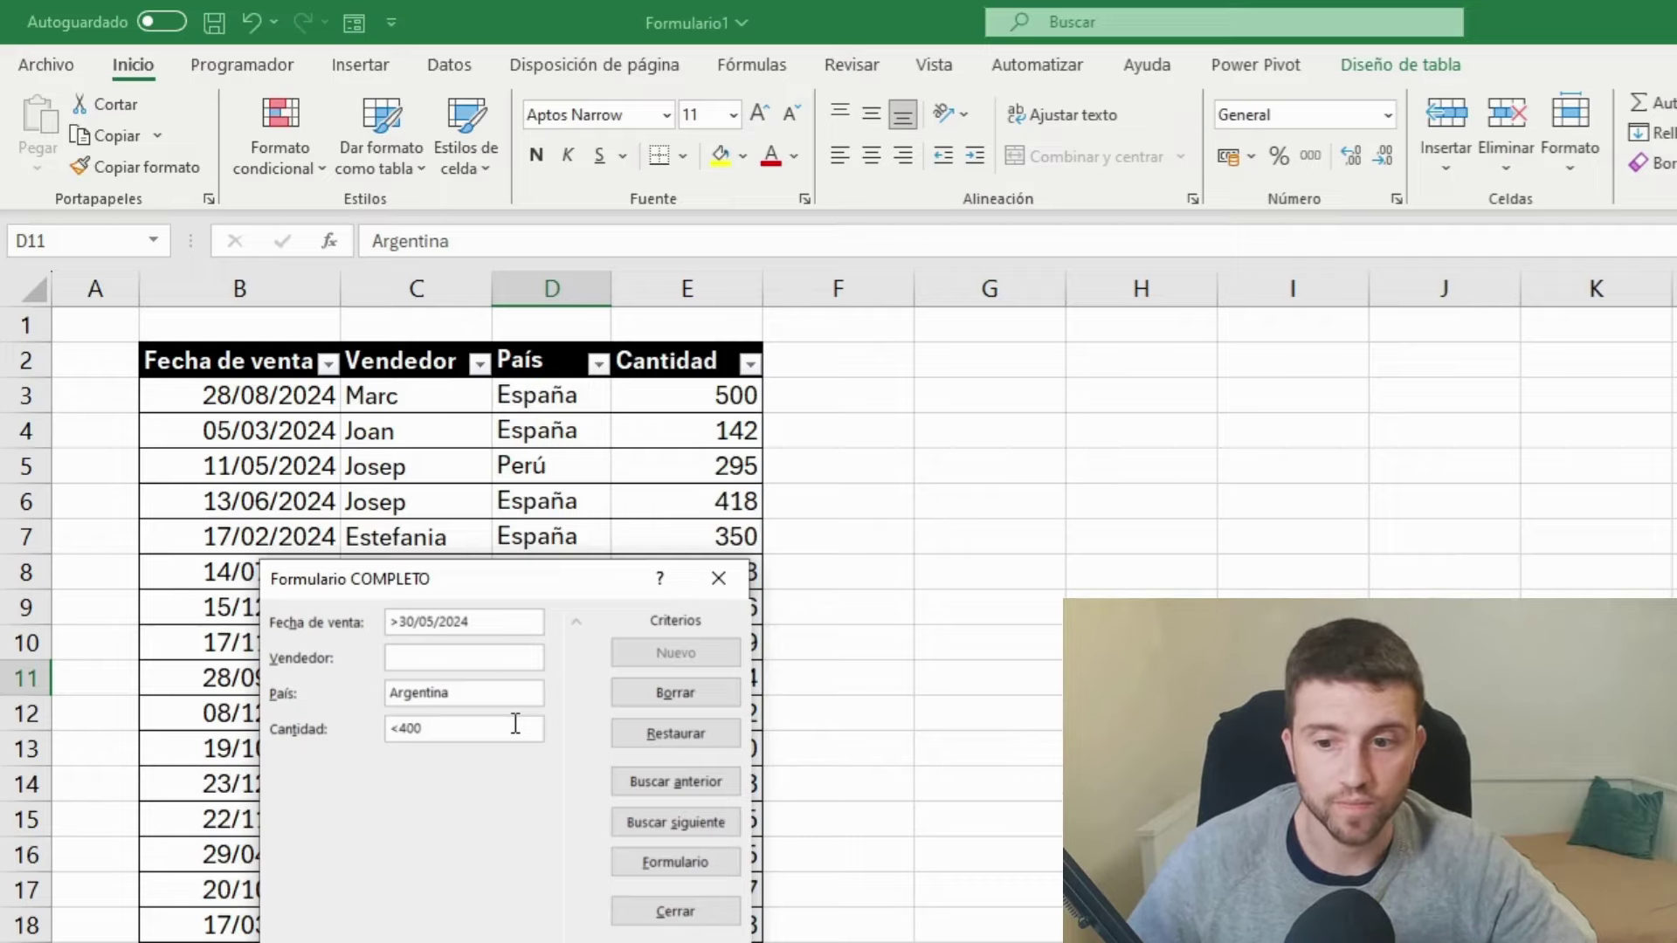
Step through matching records to record 82 of 299: 01/09/2024, Argentina, Cantidad 304.
click(705, 819)
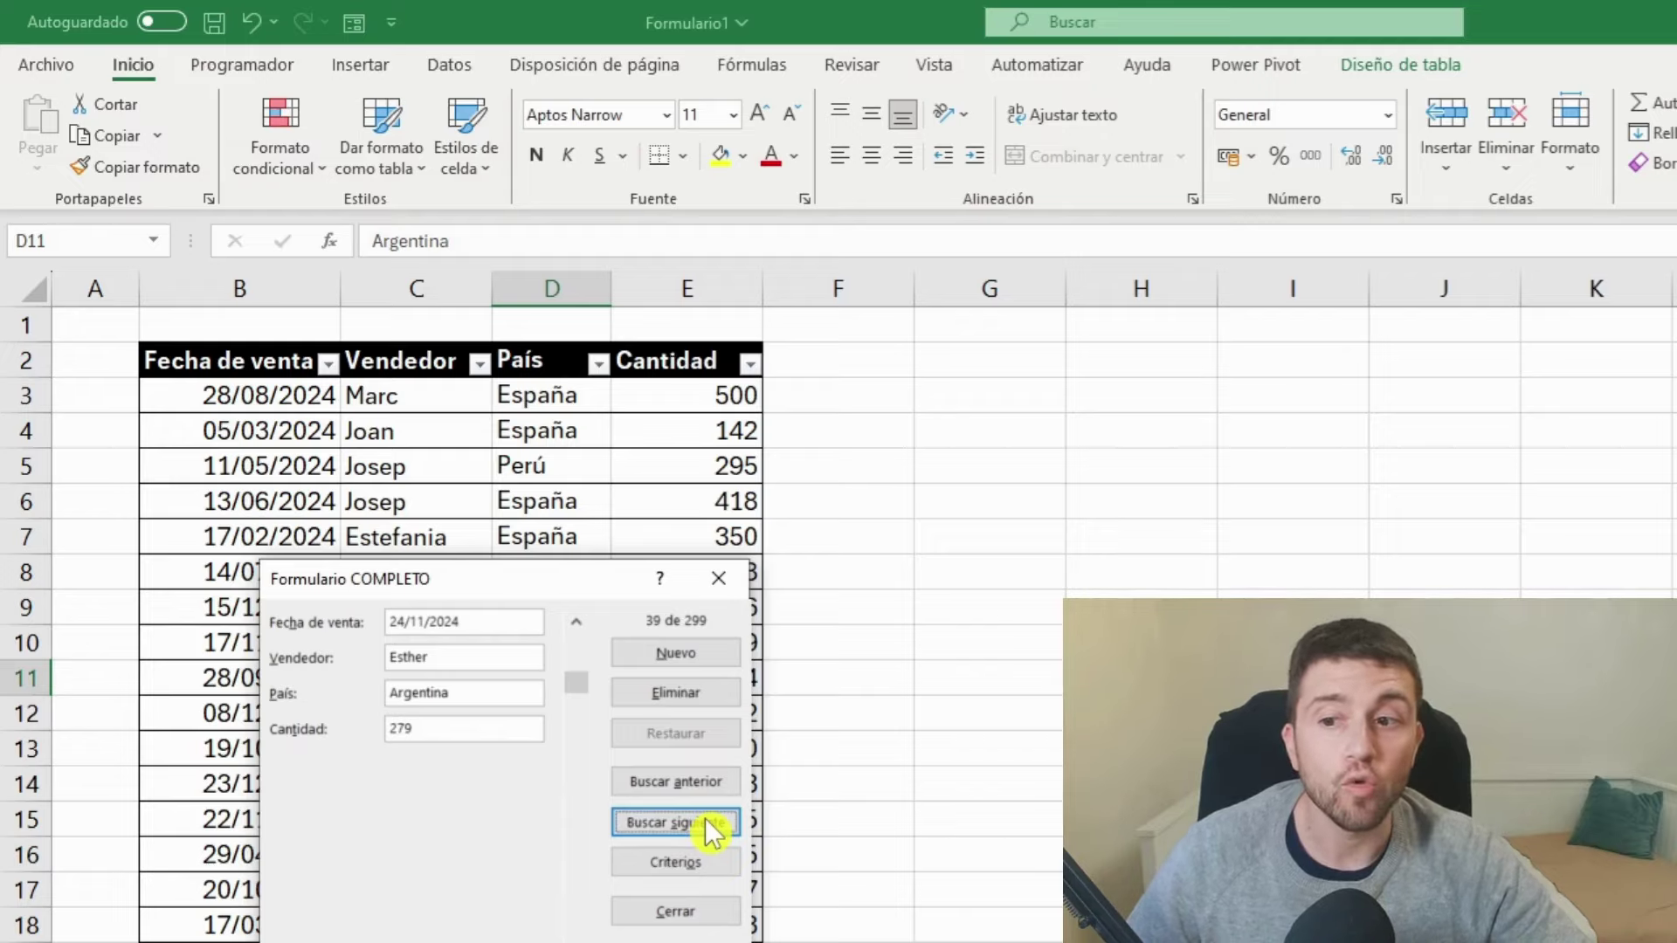
click(705, 820)
click(705, 818)
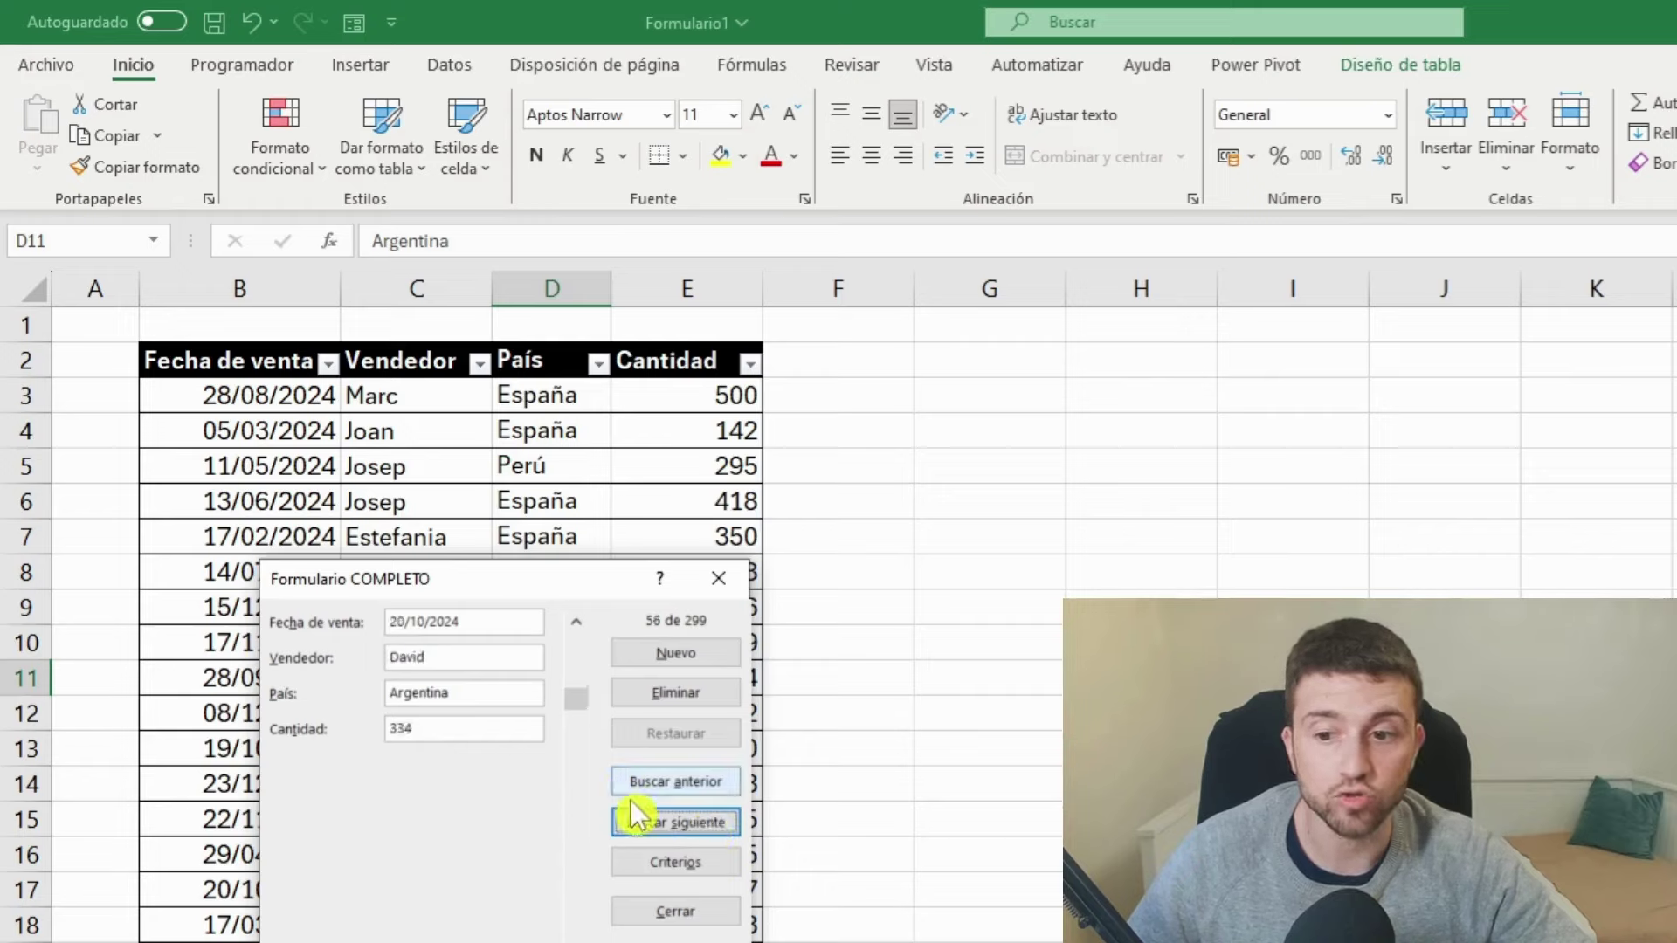
click(640, 819)
click(677, 822)
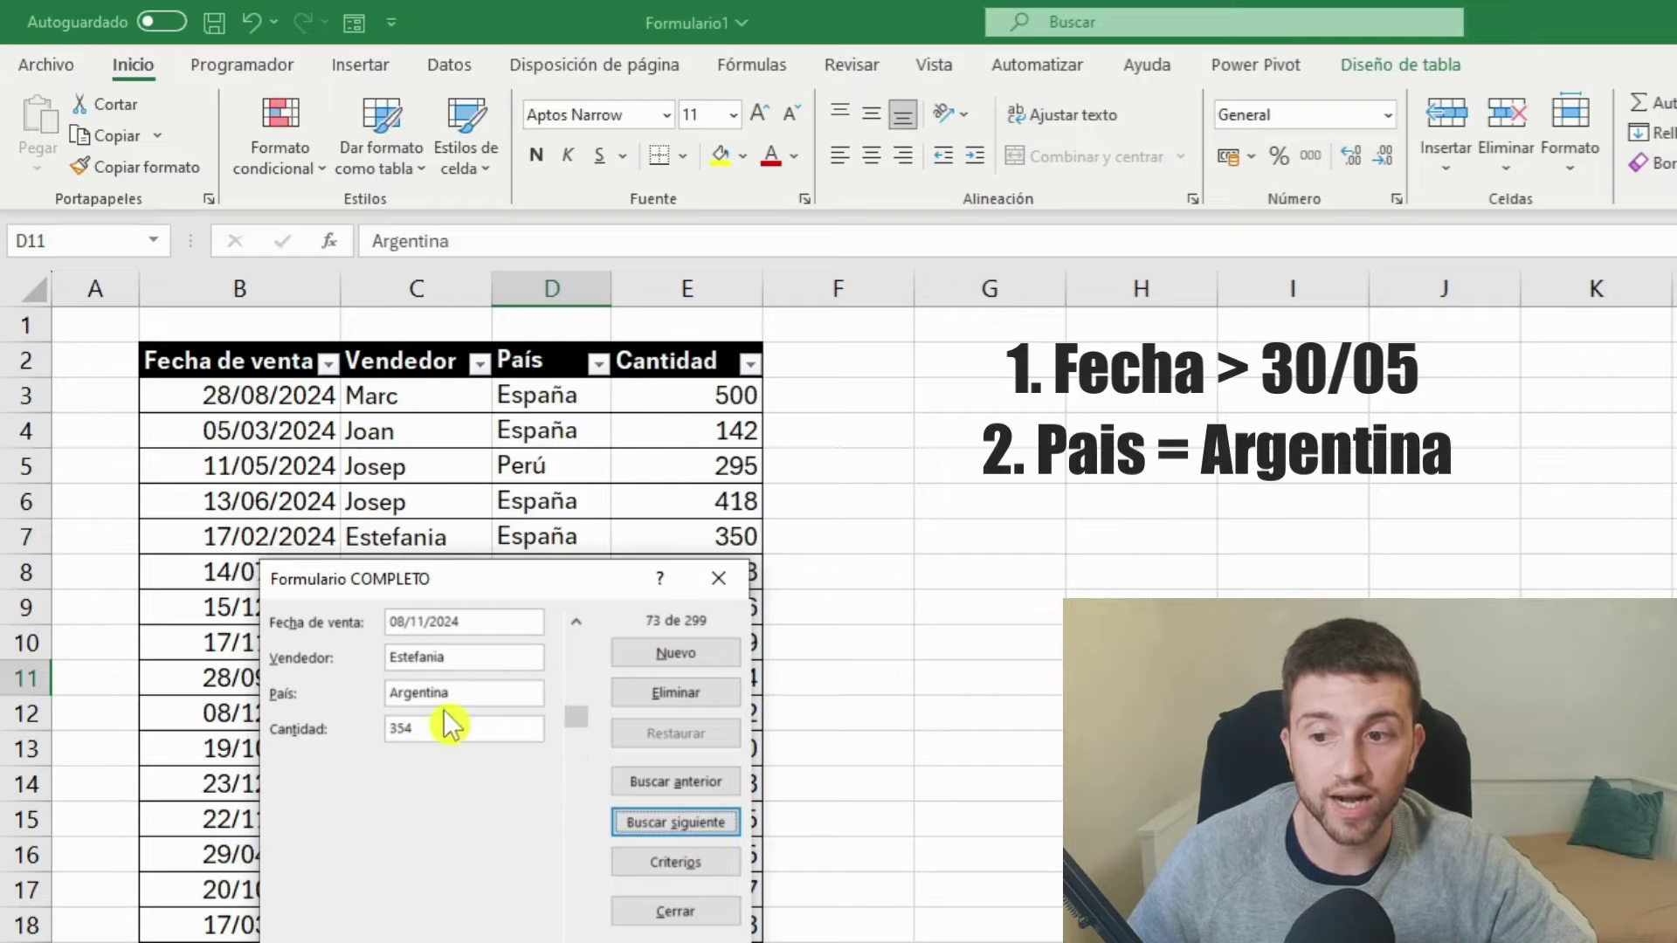
click(648, 816)
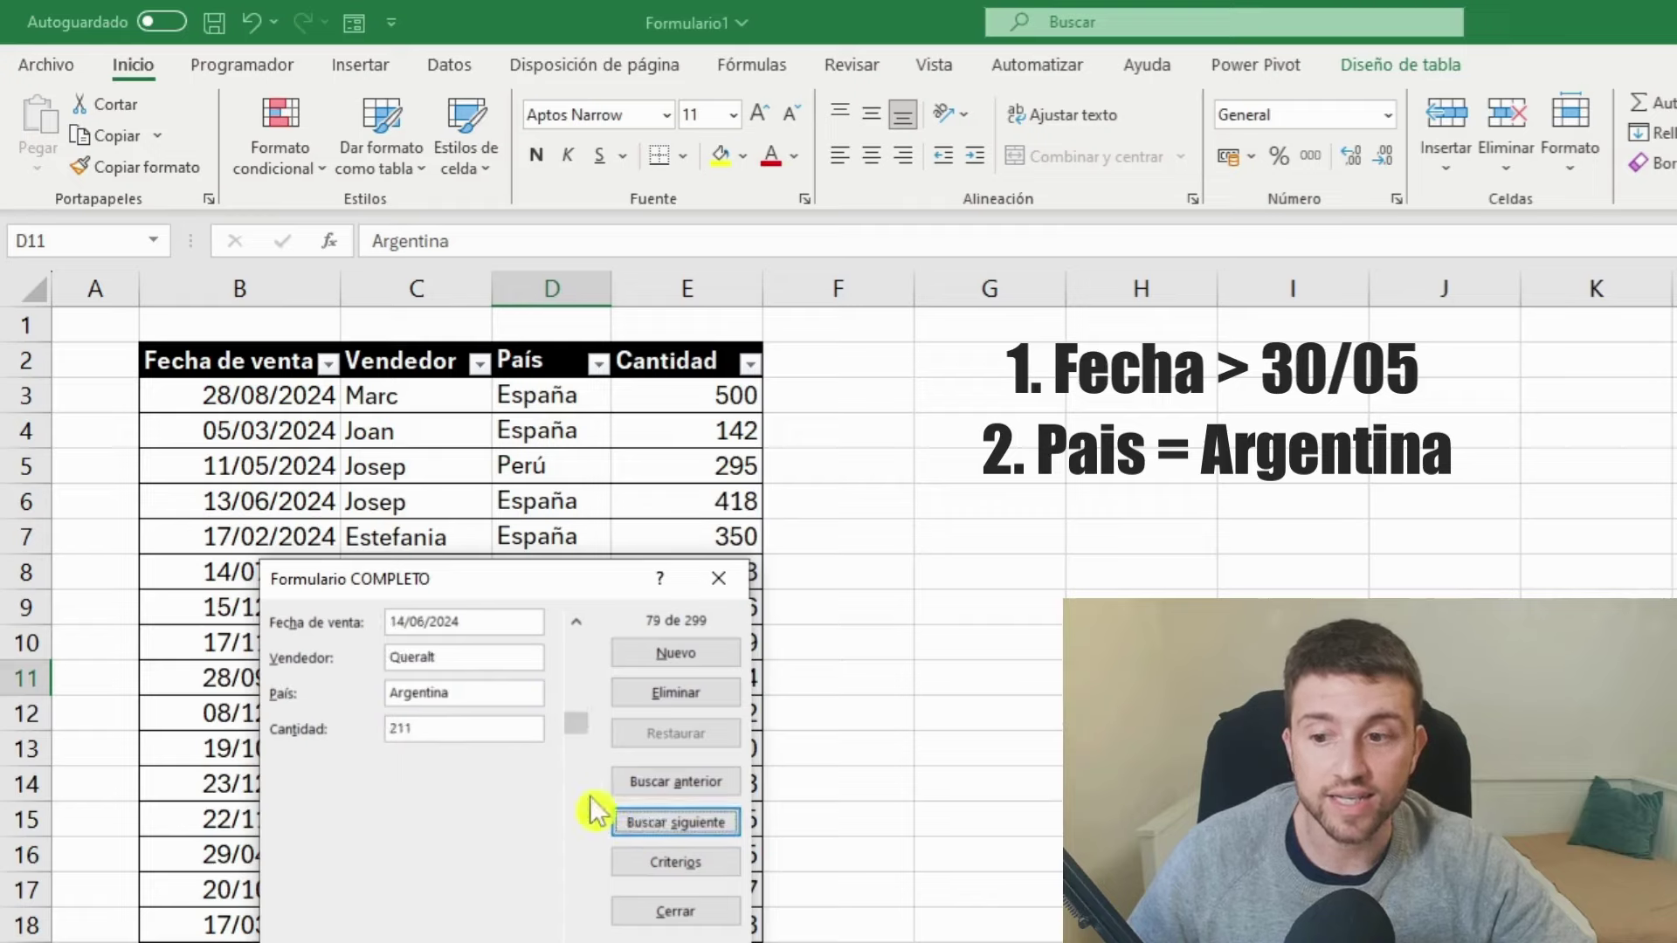
click(668, 823)
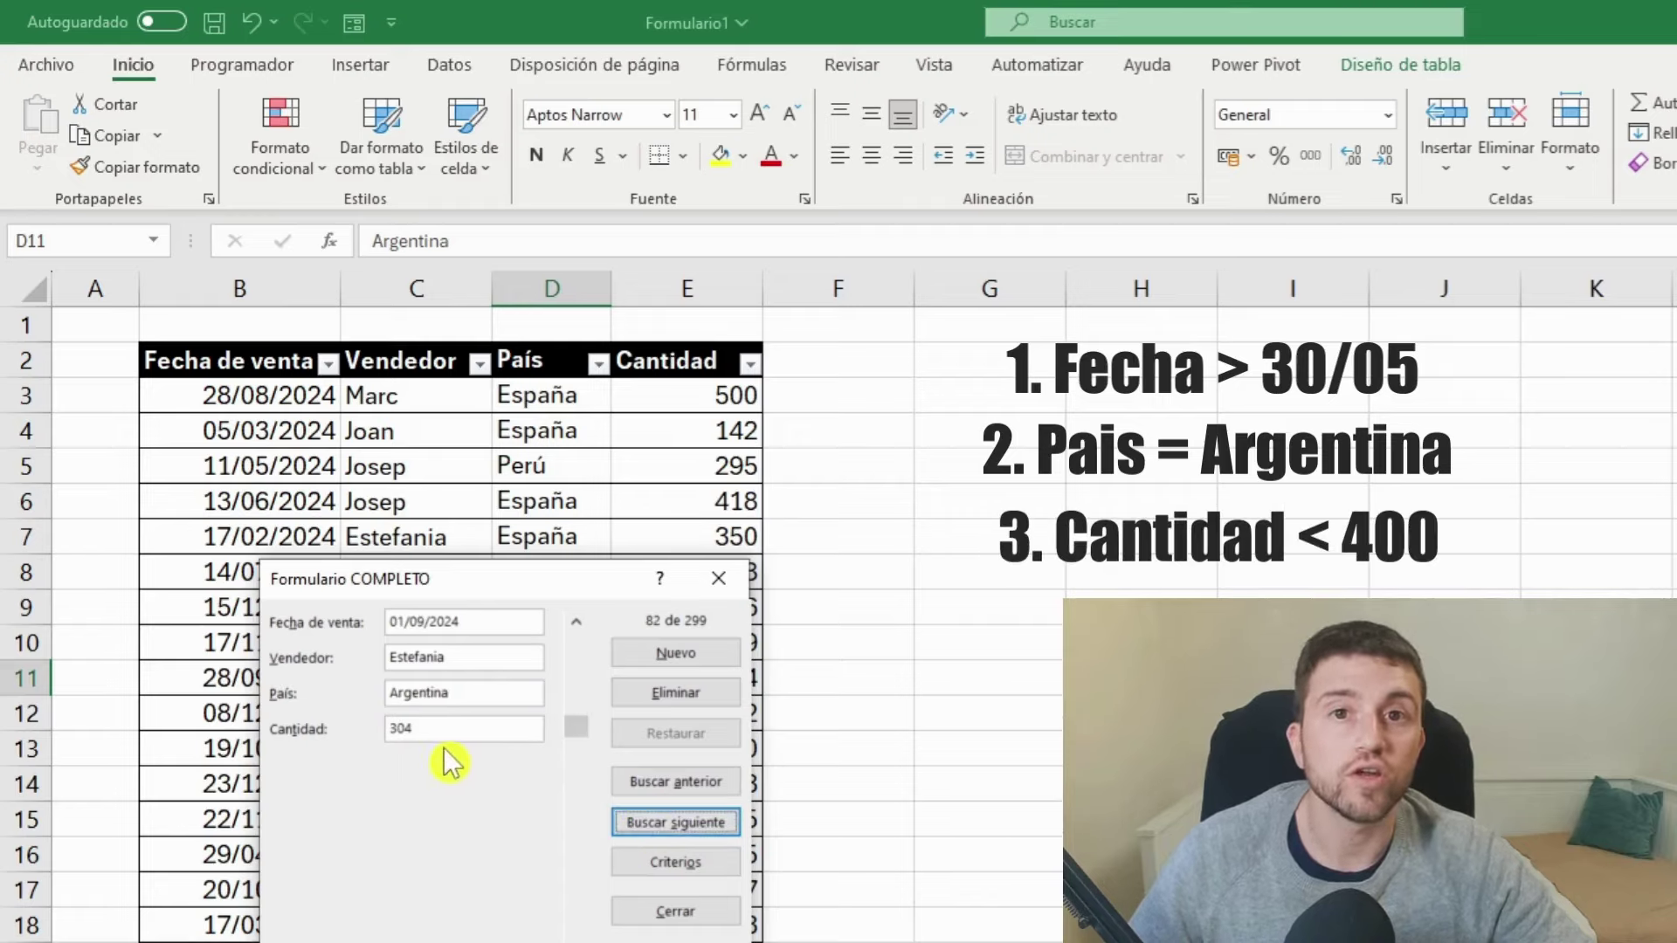